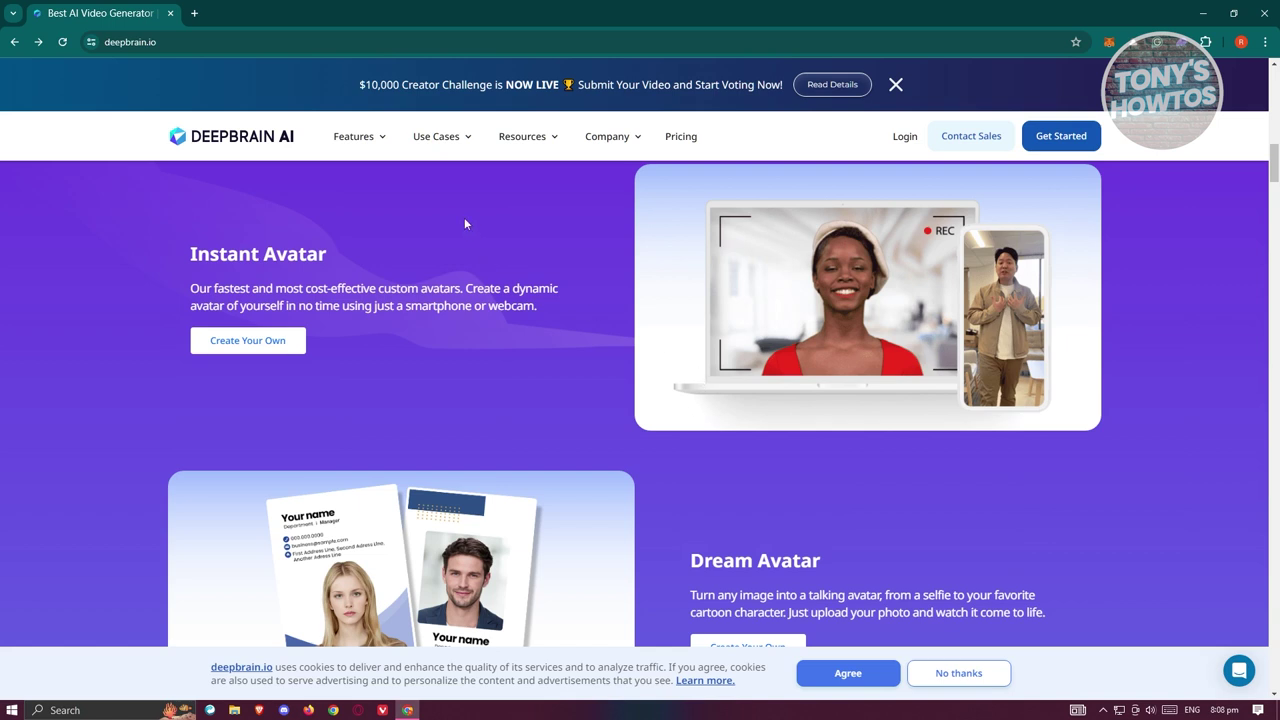
# Look over the deepbrain.io homepage navigation menus
pyautogui.moveTo(455, 140)
pyautogui.moveTo(367, 146)
# Open the Plans & Pricing page and highlight the Personal plan's Seat, credits and avatars lines
pyautogui.click(681, 136)
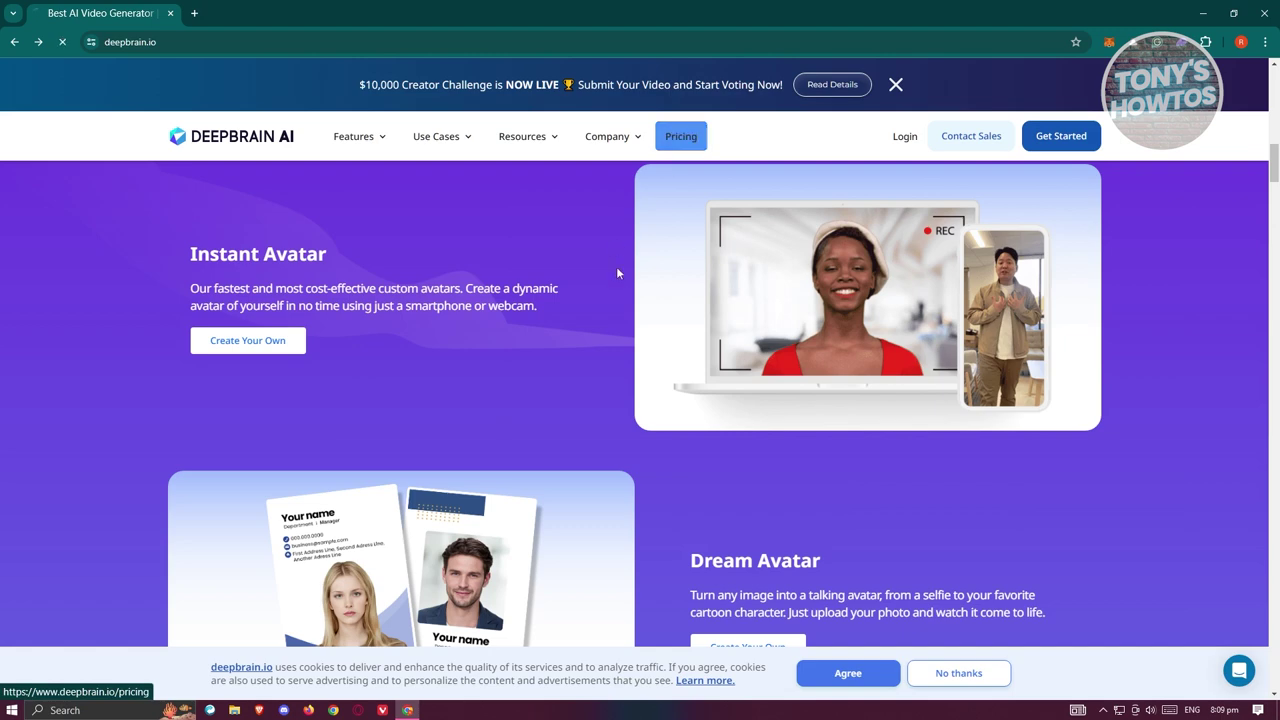
pyautogui.scroll(-1, 514, 322)
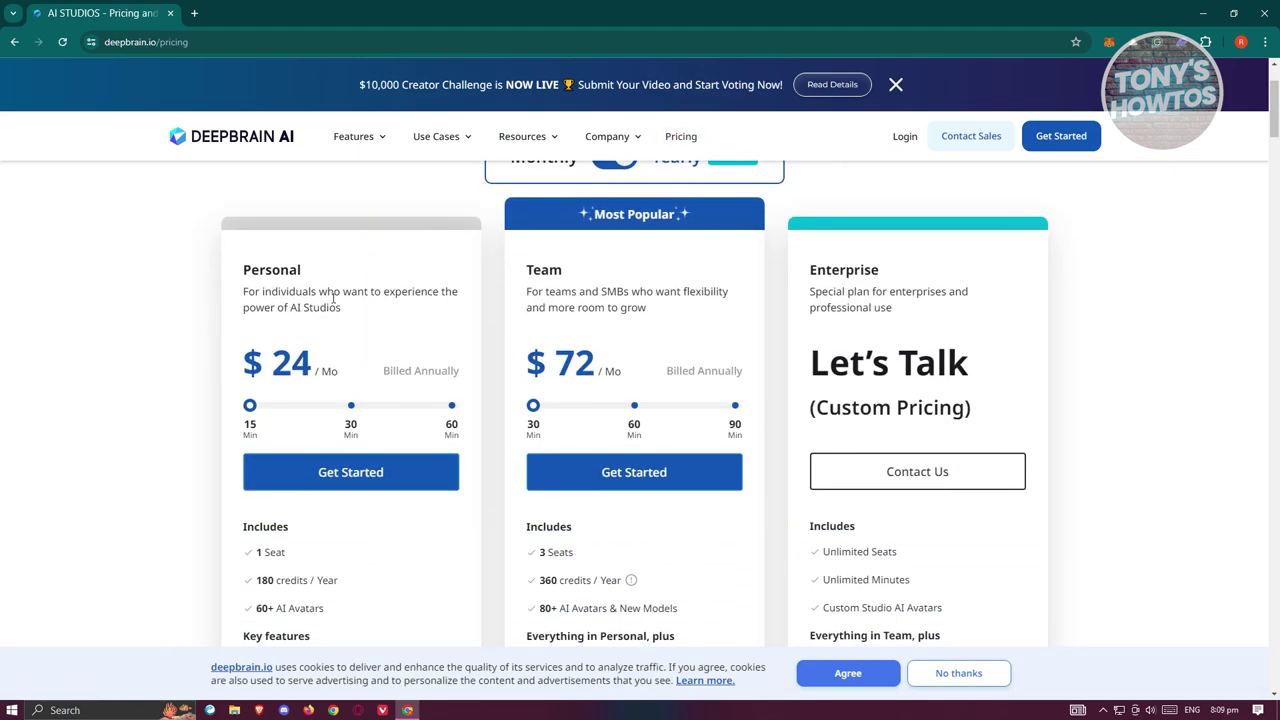
pyautogui.scroll(1, 350, 320)
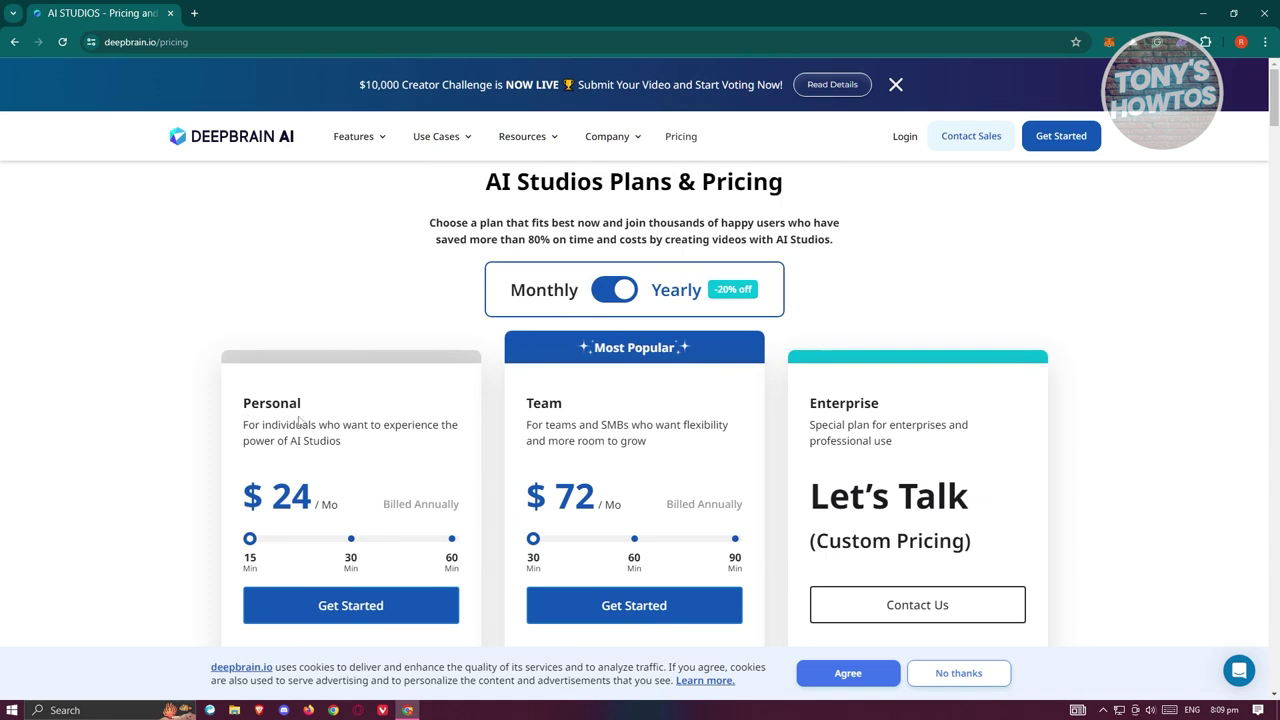
pyautogui.scroll(-1, 328, 397)
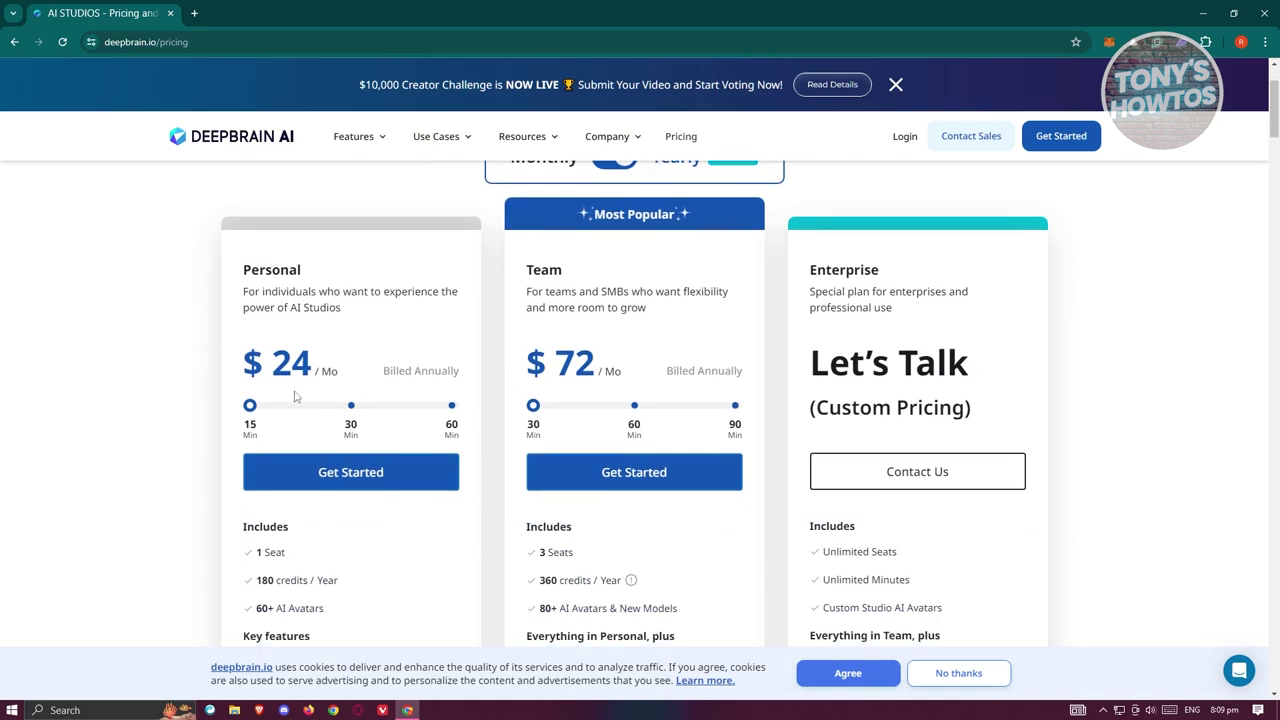
pyautogui.scroll(-2, 397, 375)
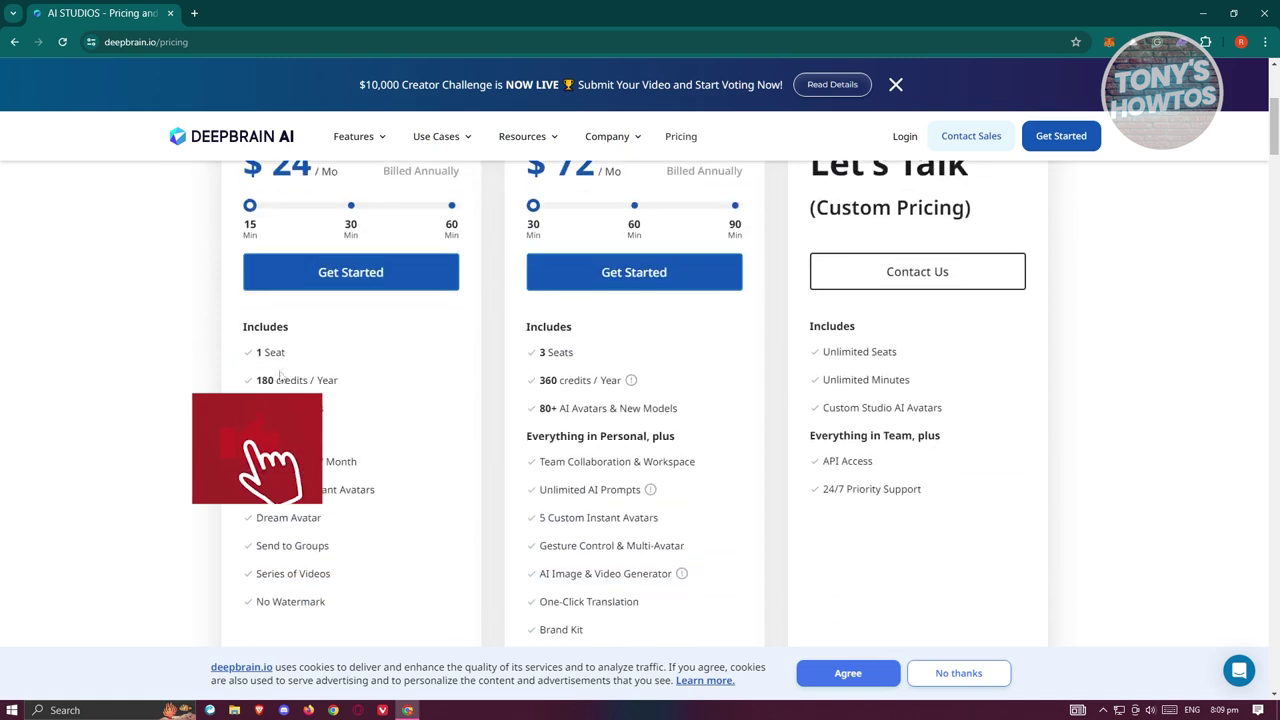
pyautogui.moveTo(260, 356); pyautogui.dragTo(290, 357)
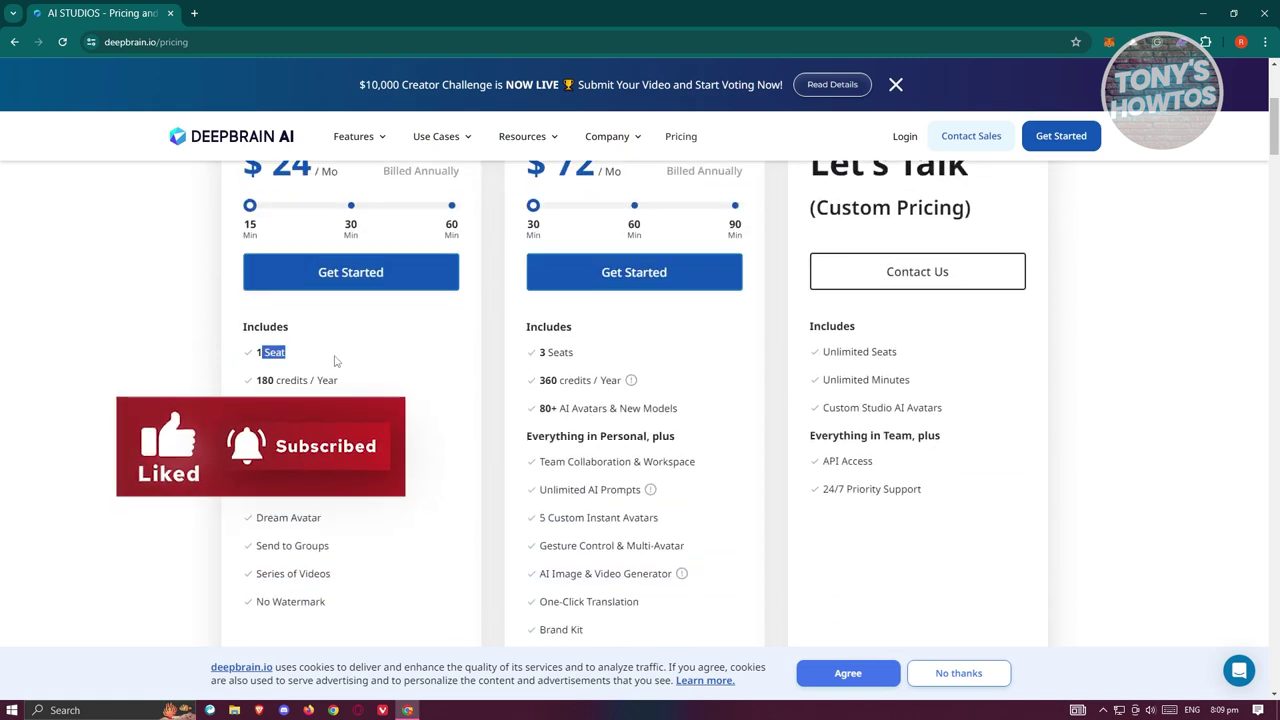
pyautogui.moveTo(345, 382); pyautogui.dragTo(363, 409)
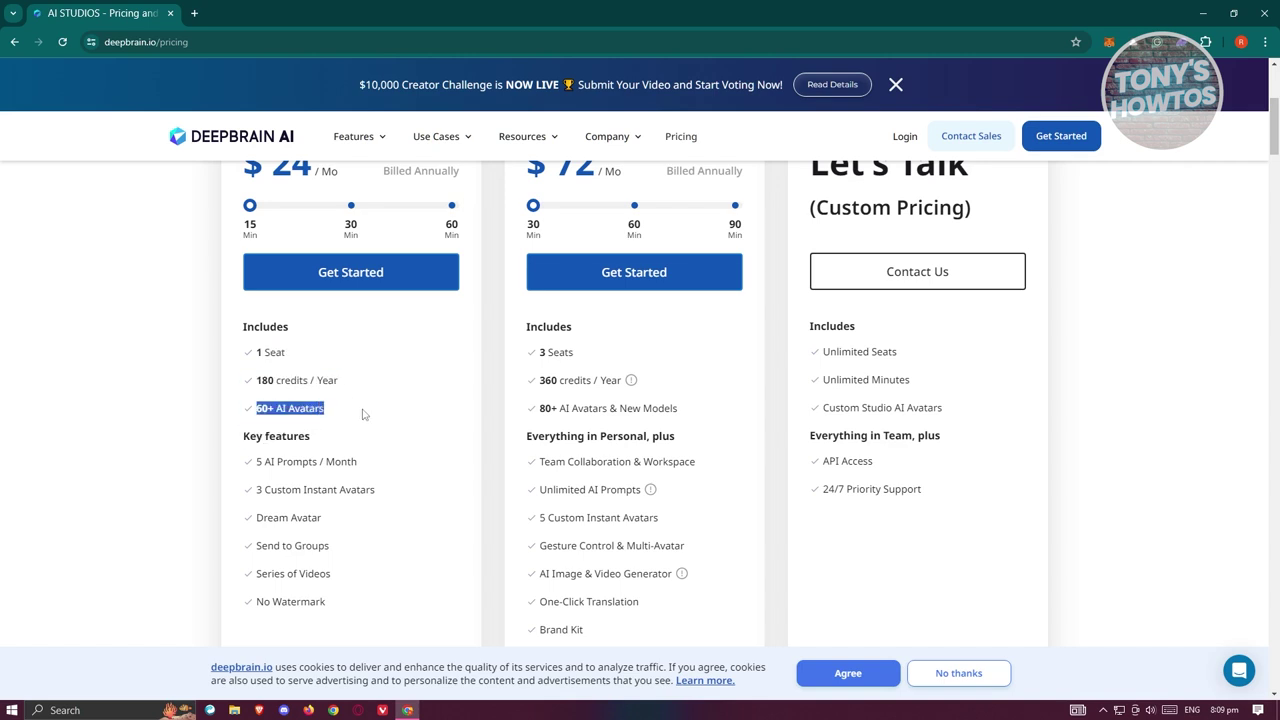
# Scroll through the Personal, Team and Enterprise plans to compare their features
pyautogui.scroll(-2, 363, 409)
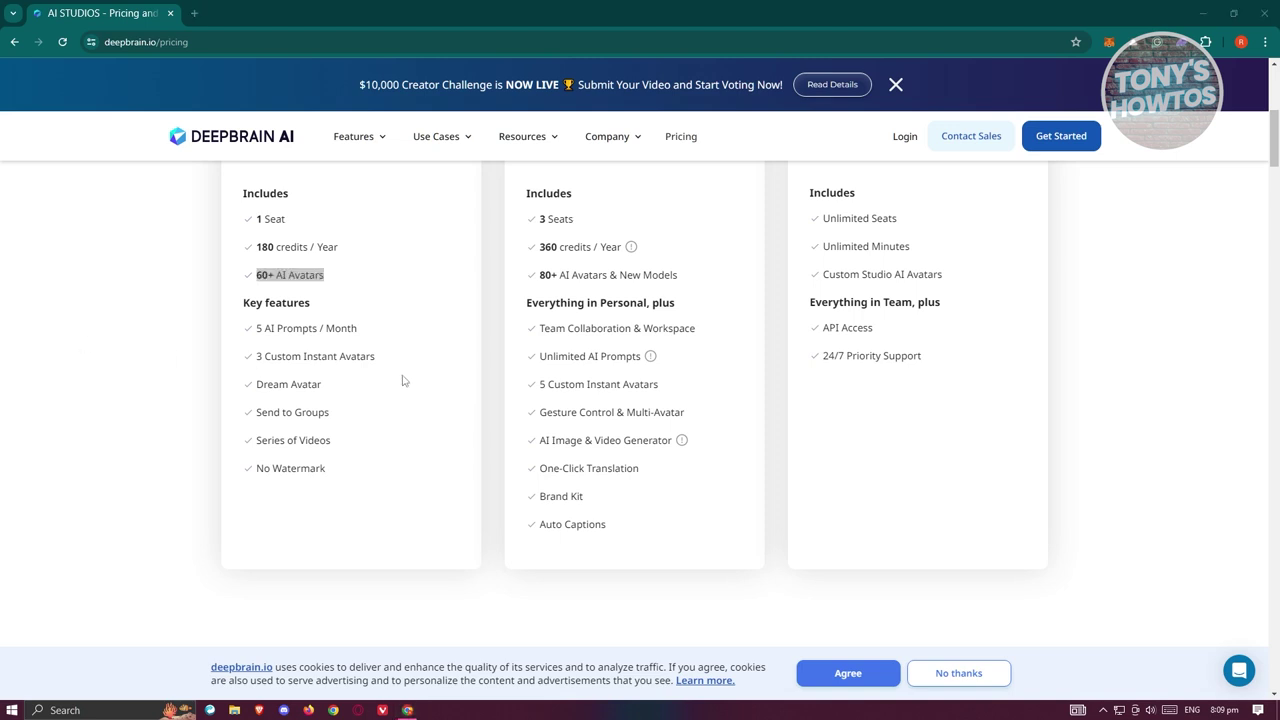
pyautogui.scroll(5, 380, 445)
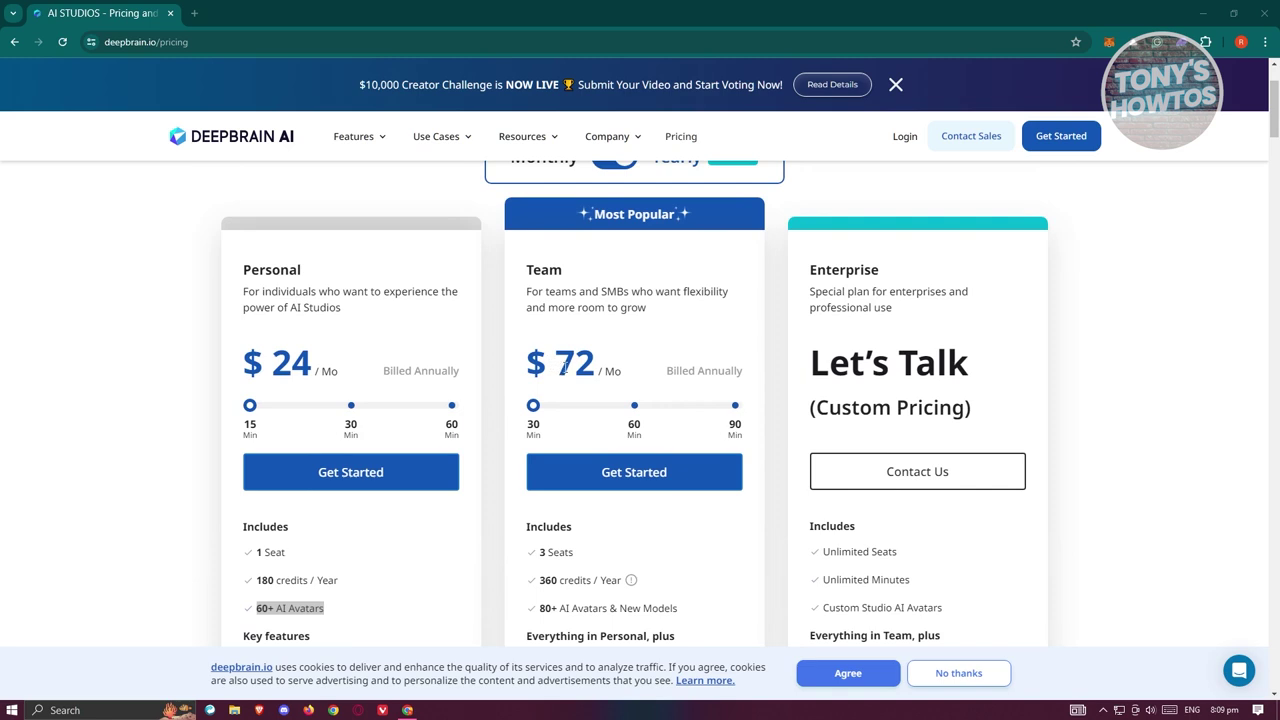
pyautogui.scroll(-2, 565, 368)
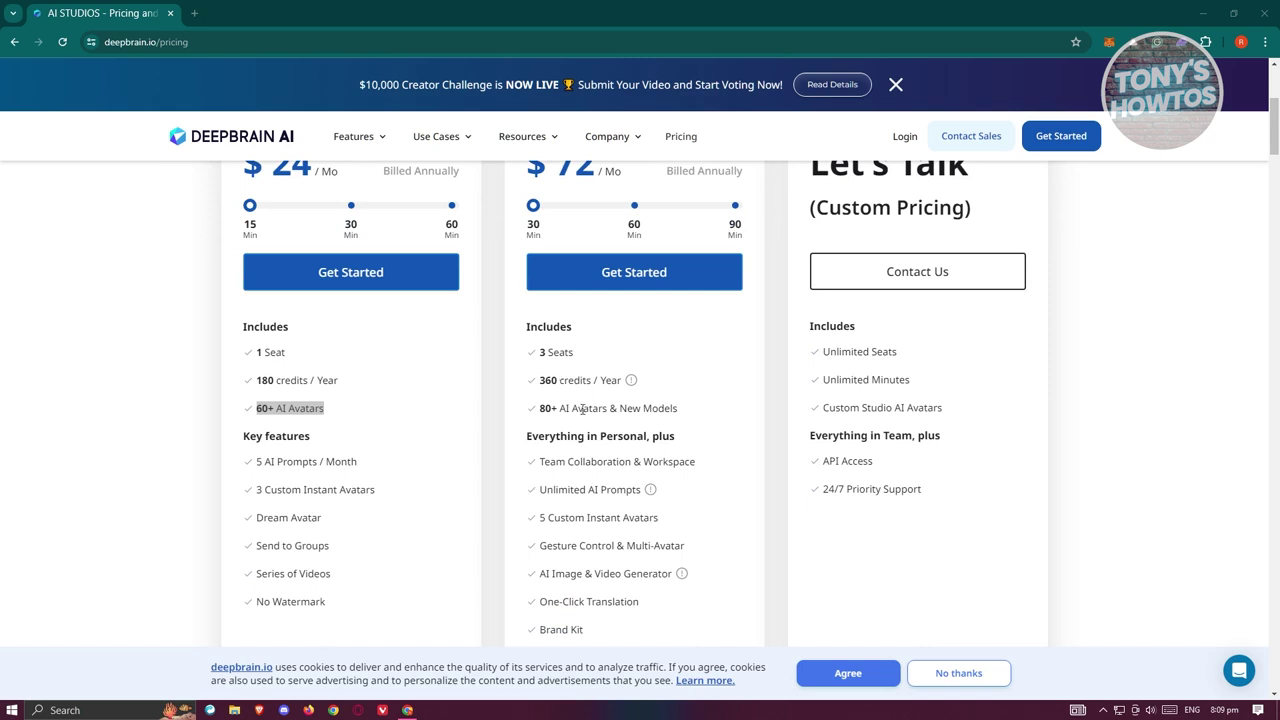
pyautogui.scroll(-1, 700, 452)
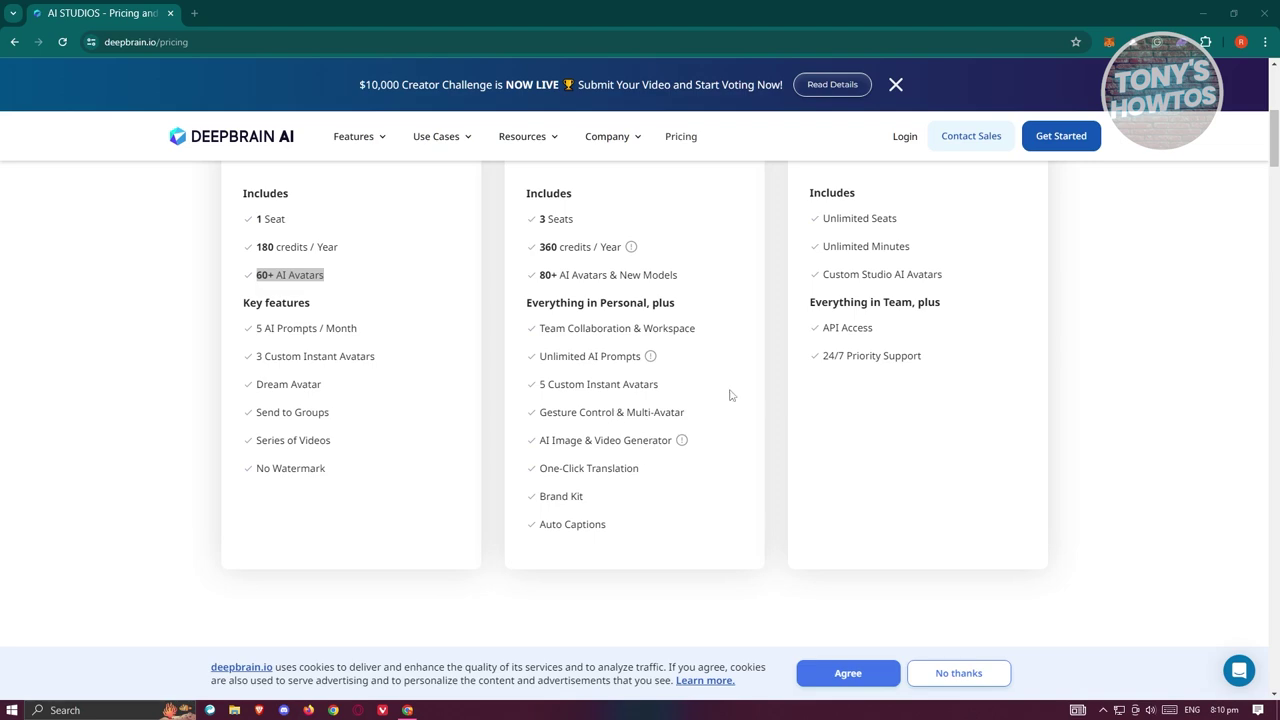
pyautogui.scroll(5, 730, 395)
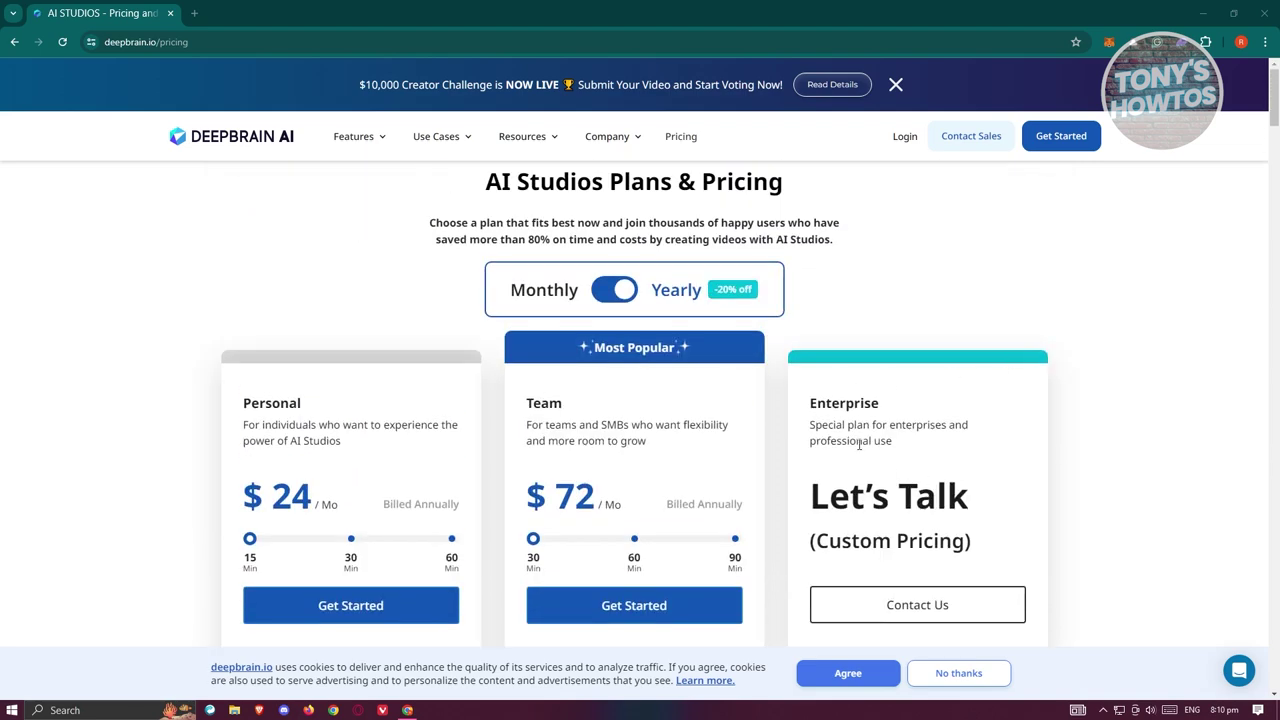
pyautogui.scroll(-1, 905, 450)
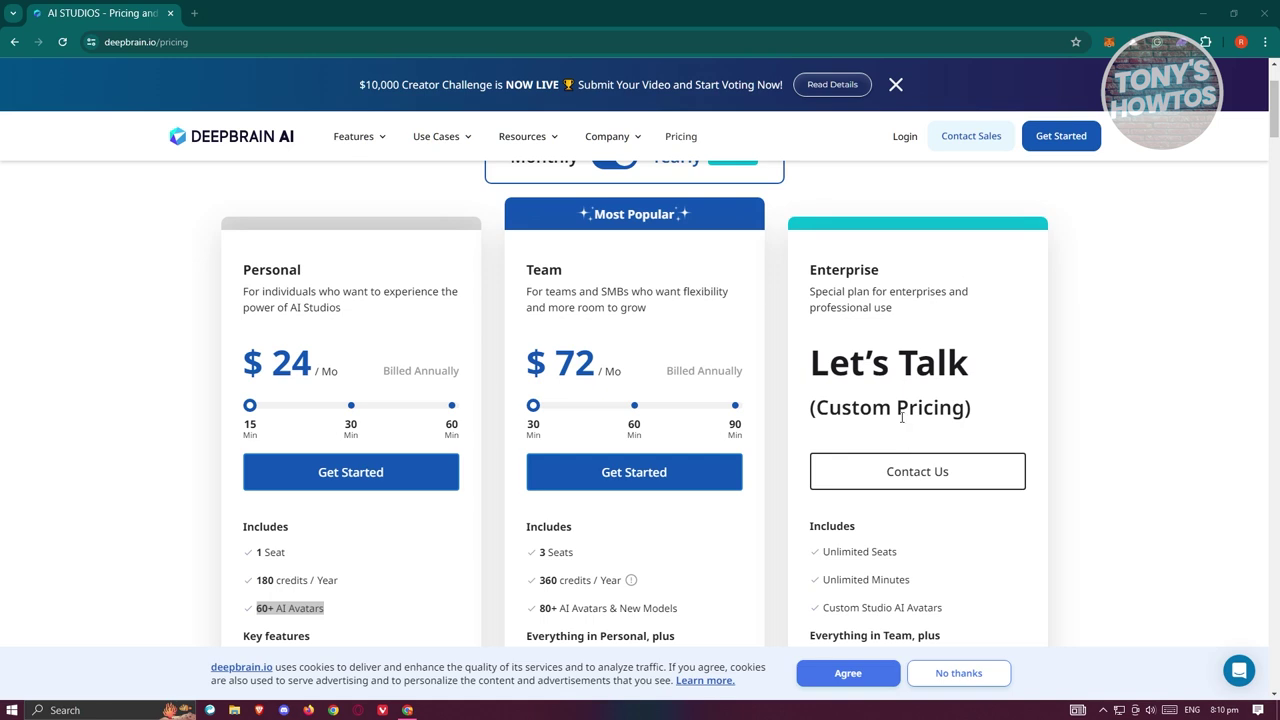
pyautogui.scroll(1, 903, 418)
# Return to the DeepBrain homepage via the logo and choose Create a Free AI Video
pyautogui.click(240, 147)
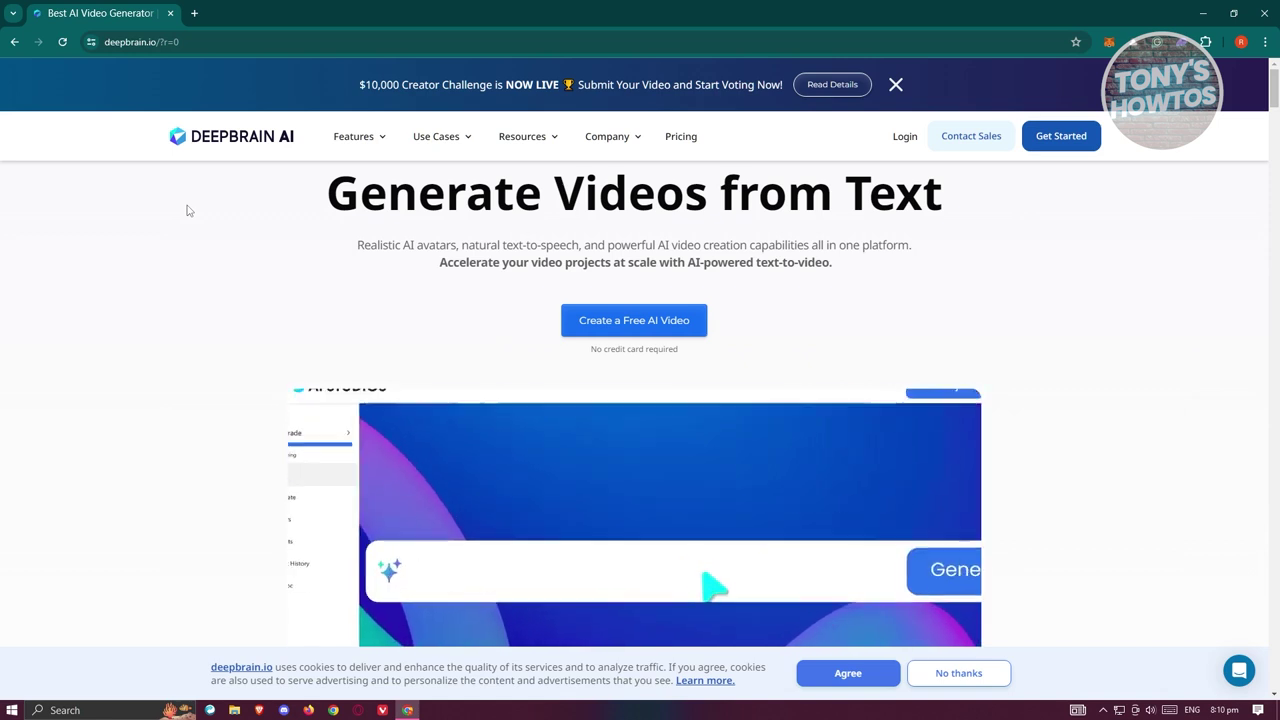
pyautogui.click(688, 335)
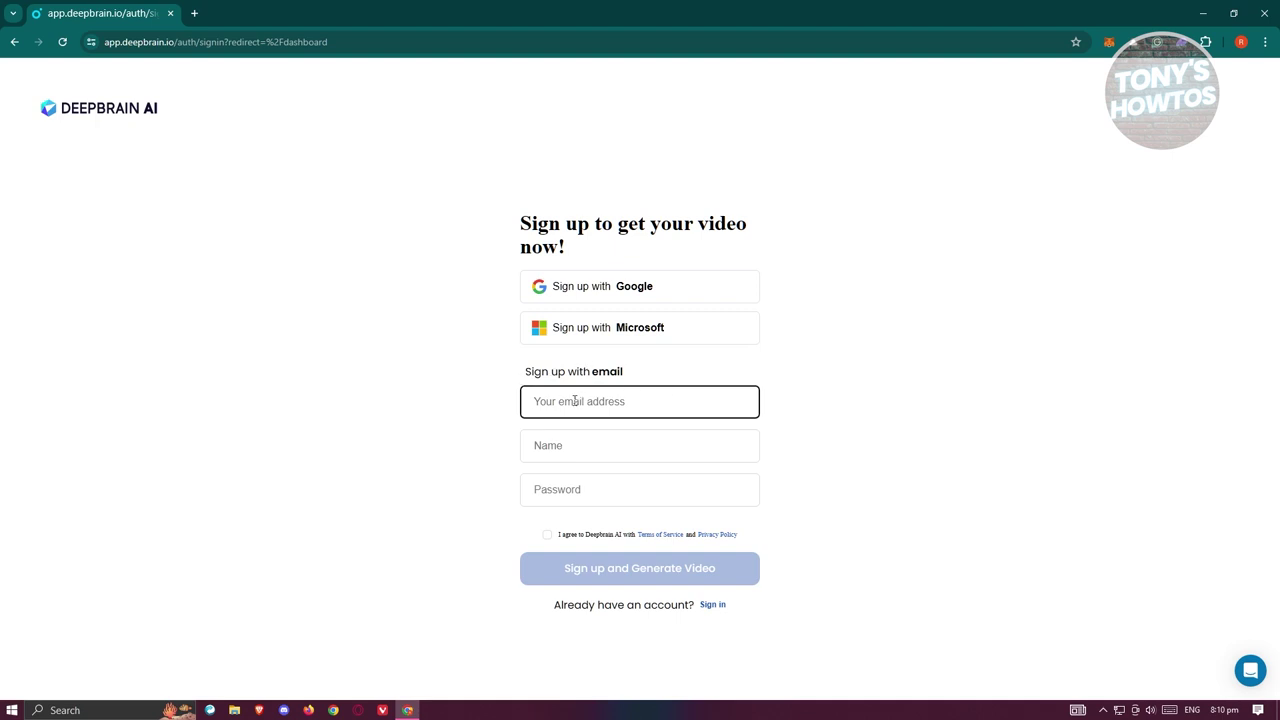
# Sign up with a Google account and approve the deepbrain.io consent screen
pyautogui.click(678, 294)
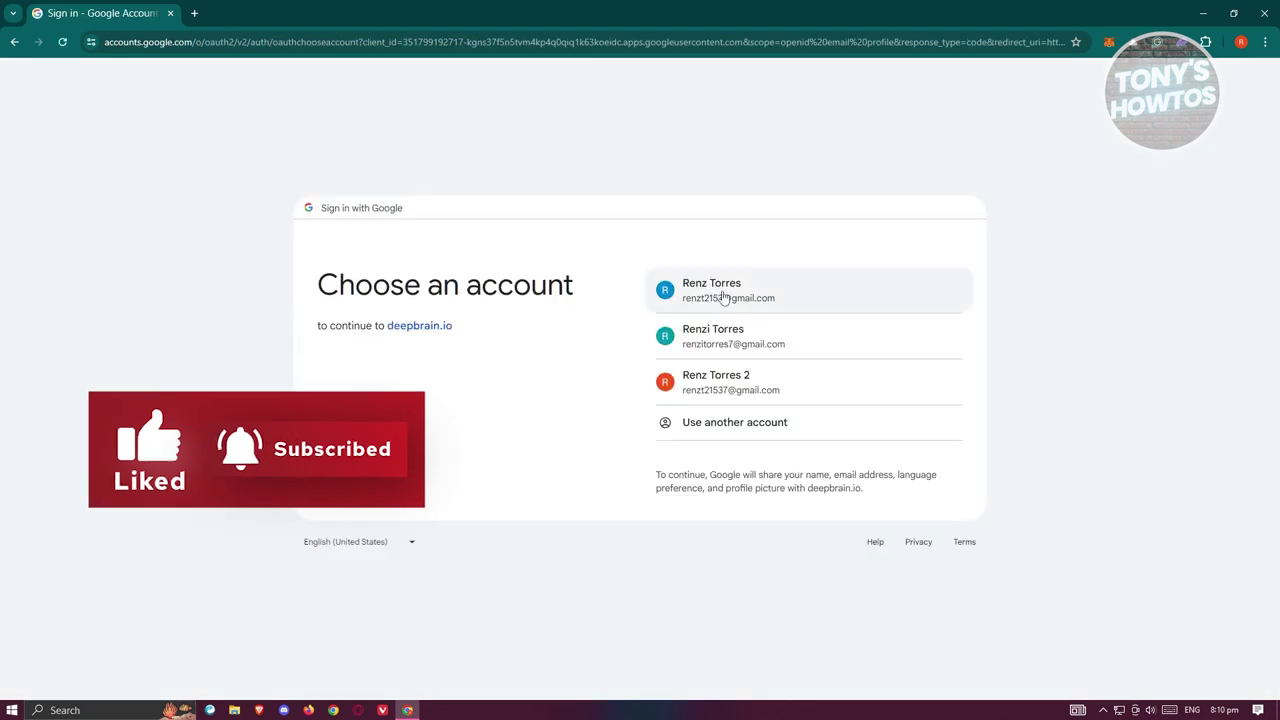
pyautogui.click(724, 297)
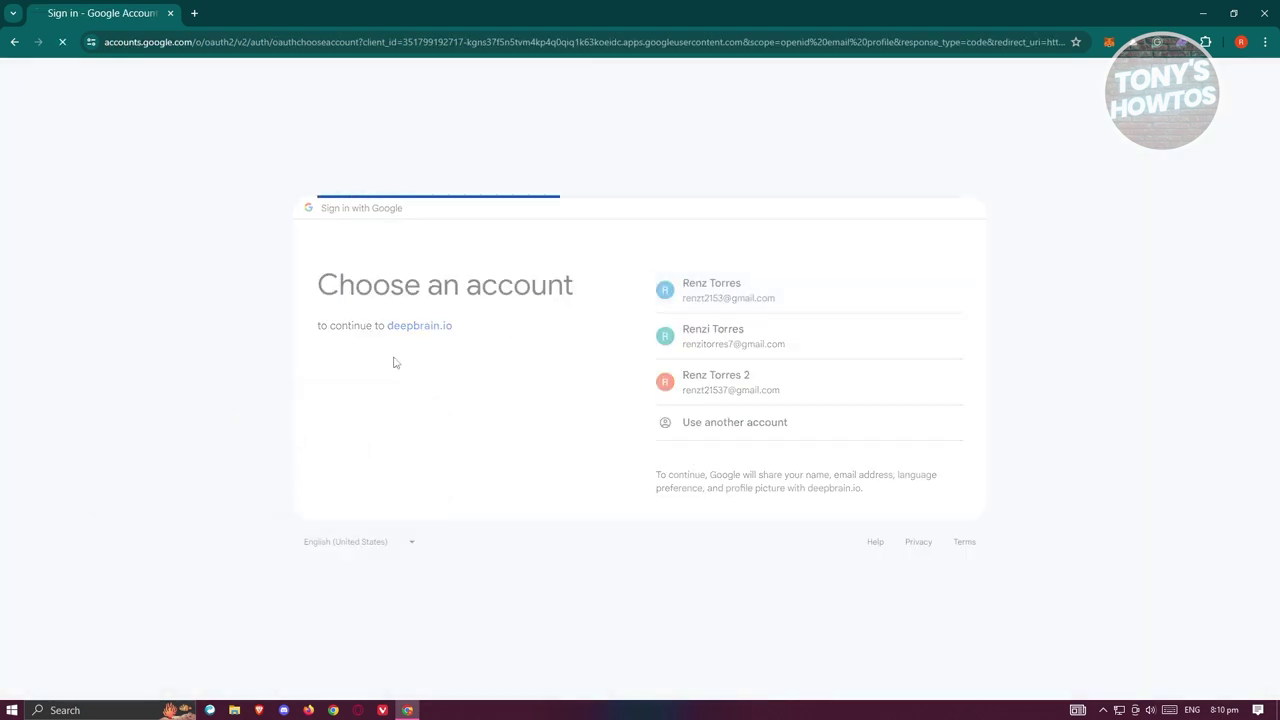
pyautogui.click(735, 441)
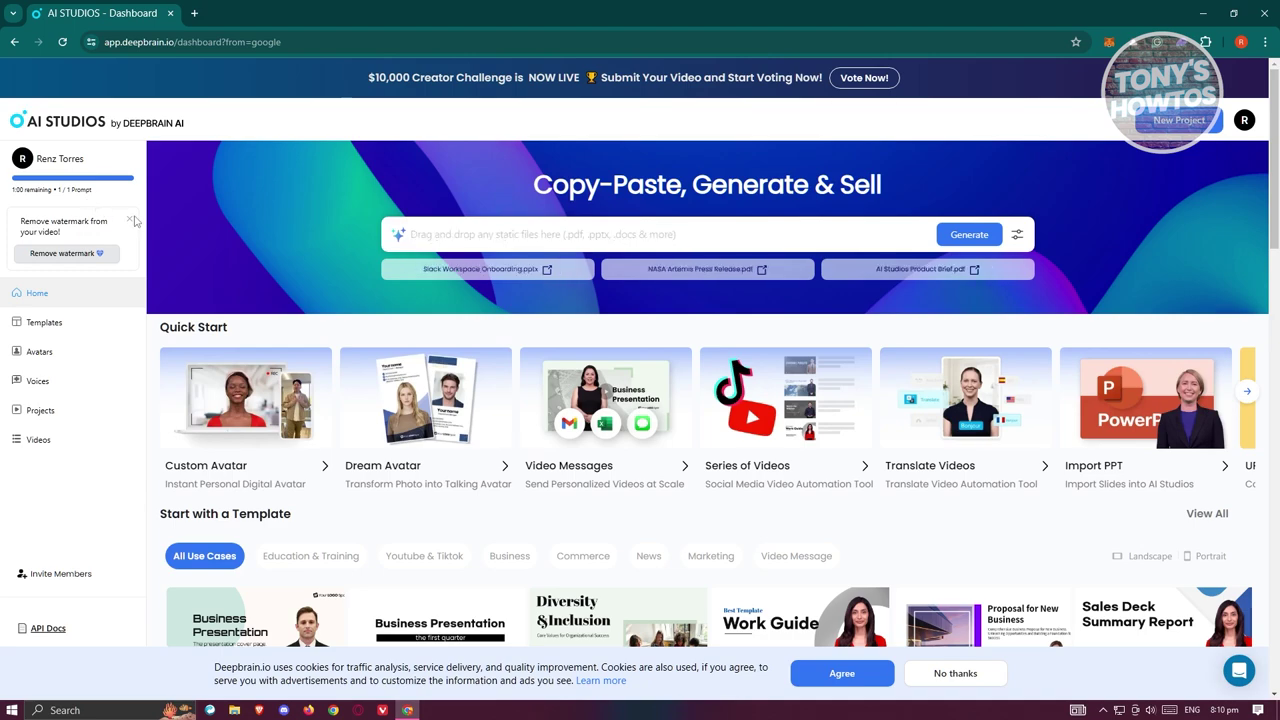
# Filter dashboard templates to Education & Training, then open the full Templates page
pyautogui.scroll(-2, 364, 264)
pyautogui.scroll(2, 370, 270)
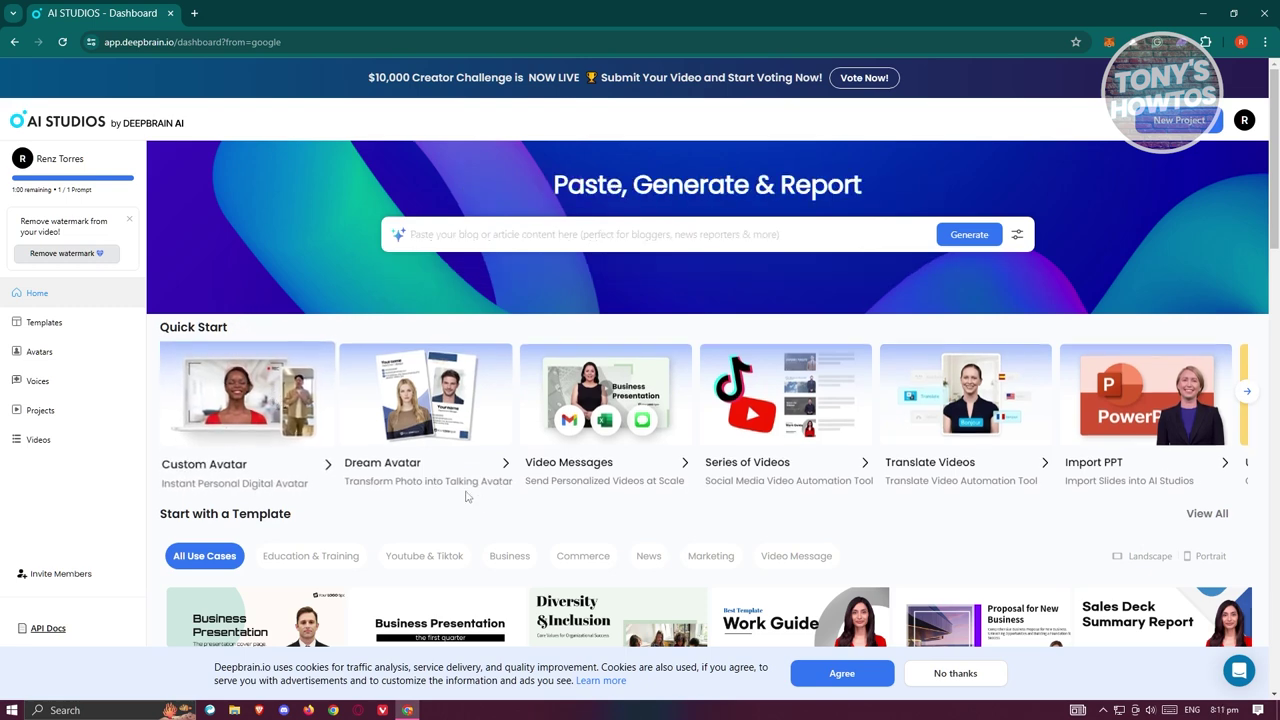
pyautogui.scroll(-3, 275, 400)
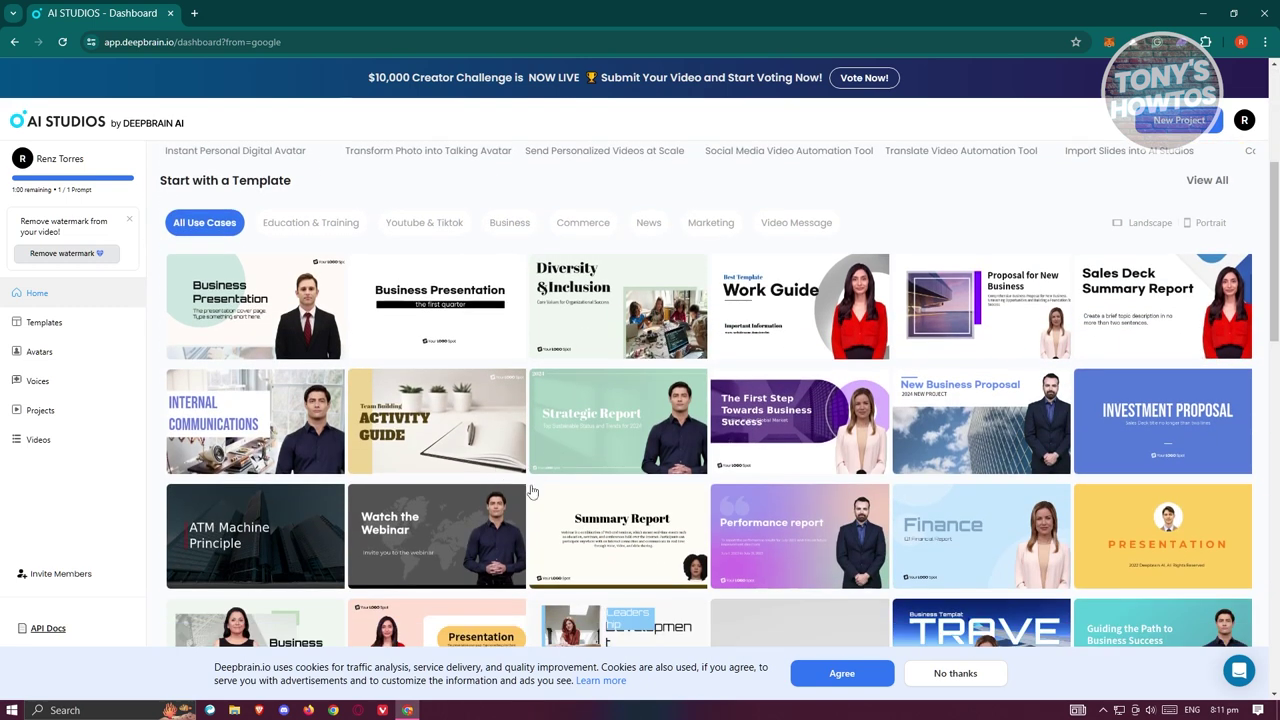
pyautogui.scroll(2, 532, 491)
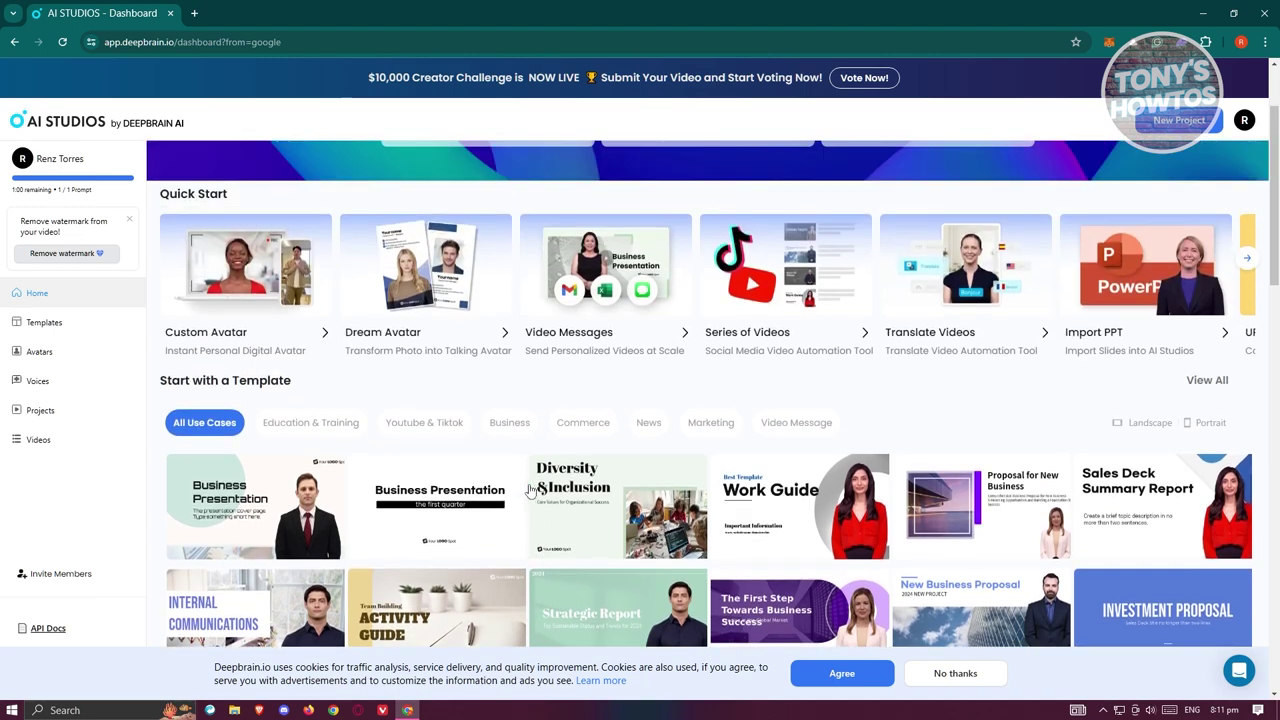
pyautogui.click(312, 423)
pyautogui.scroll(-3, 333, 250)
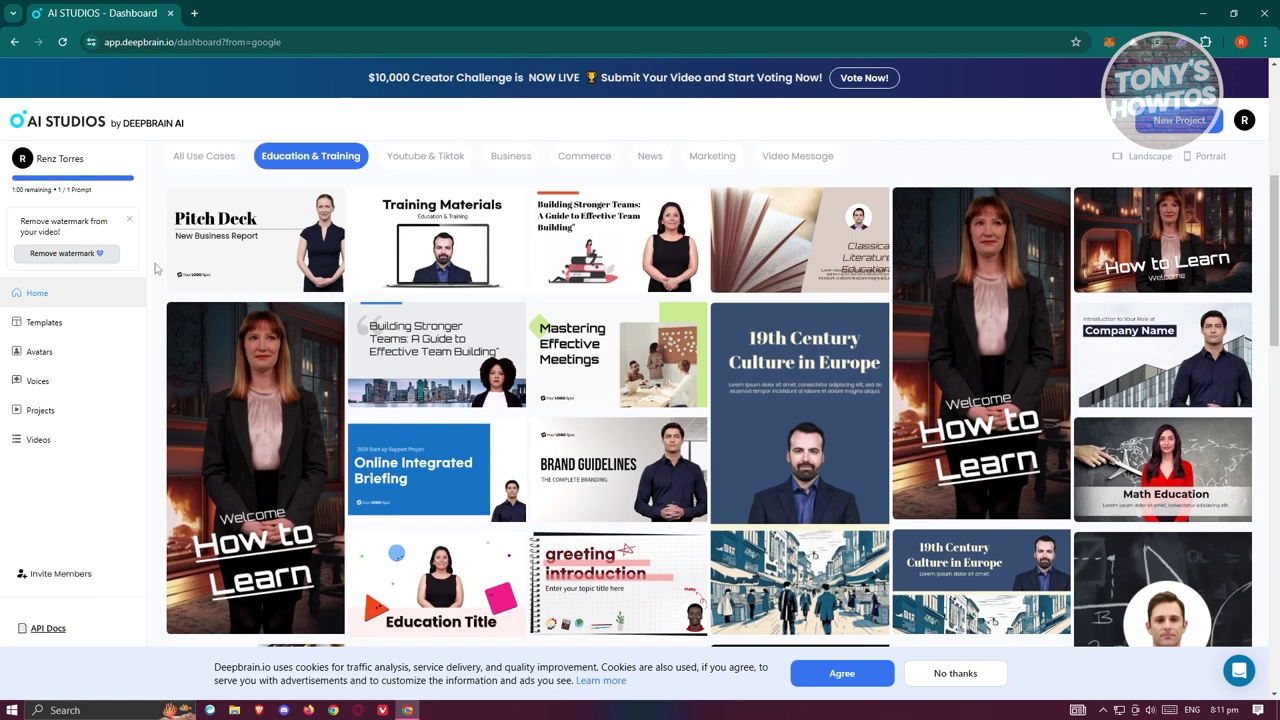
pyautogui.scroll(4, 259, 332)
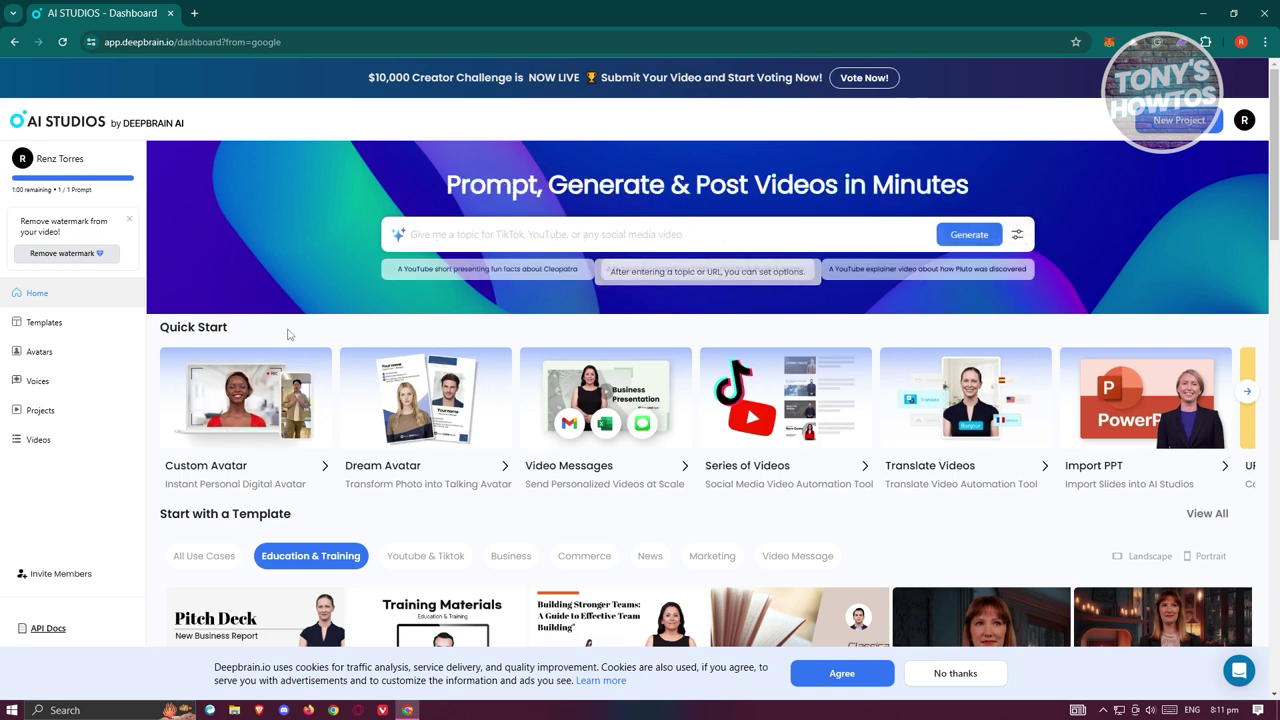
pyautogui.click(44, 322)
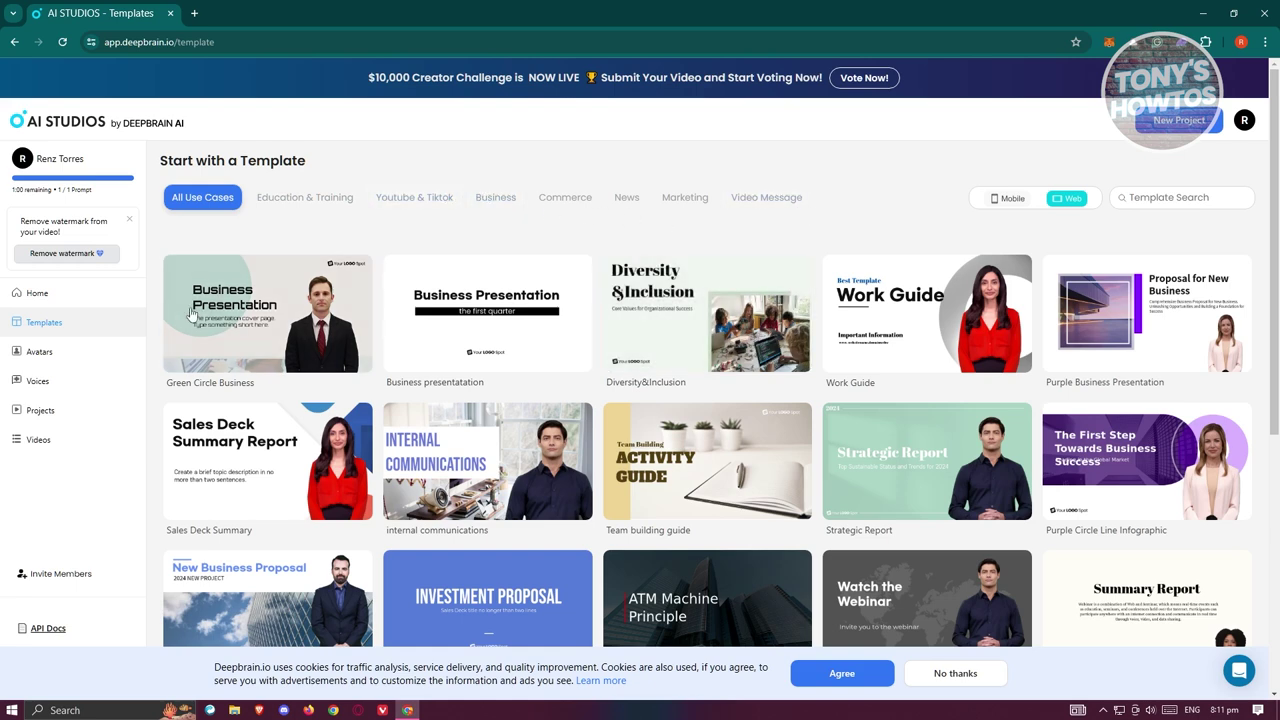
# View Create Avatar from the Avatars page, pause its intro video, and return to the dashboard
pyautogui.click(51, 356)
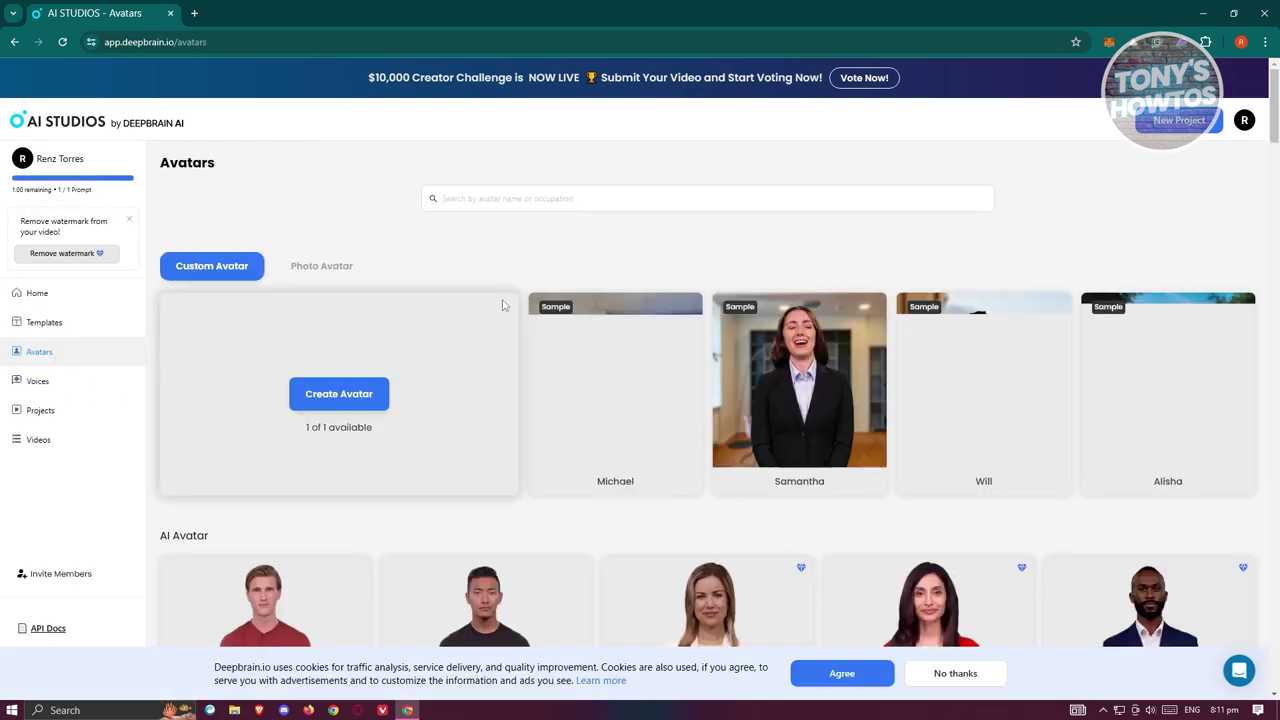
pyautogui.moveTo(667, 421)
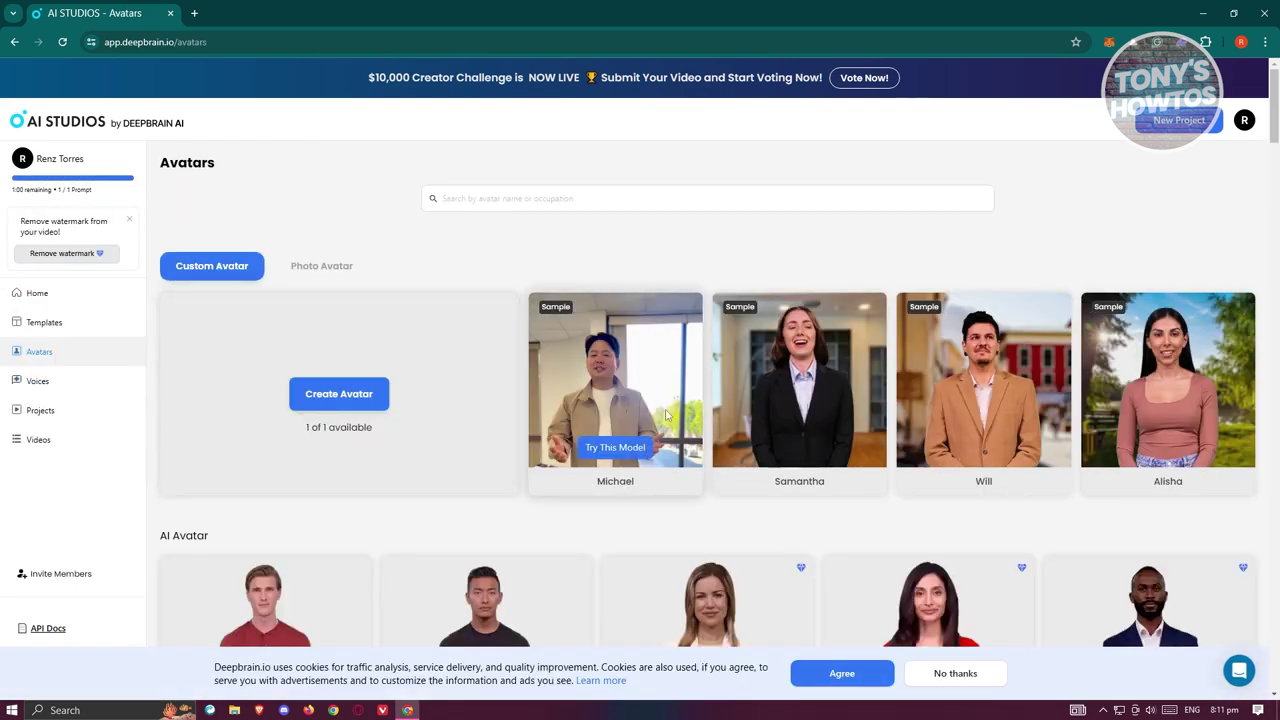
pyautogui.moveTo(931, 358)
pyautogui.scroll(-2, 900, 365)
pyautogui.scroll(1, 415, 360)
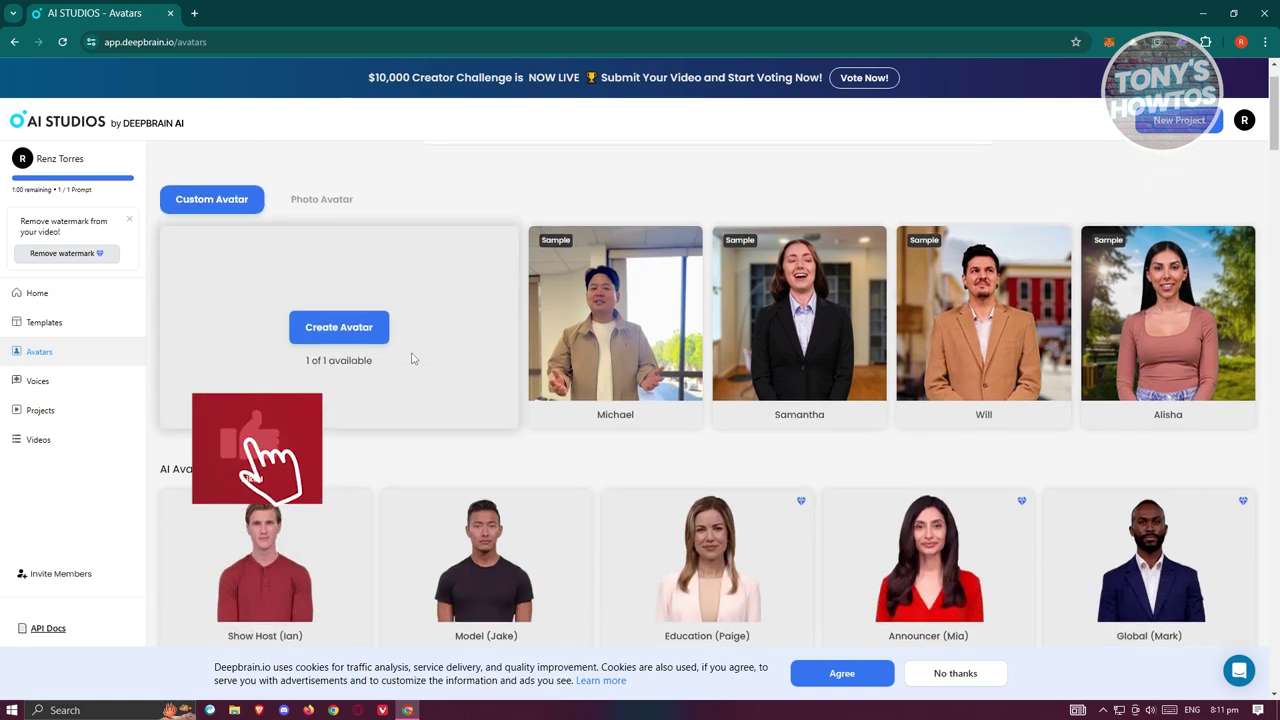
pyautogui.click(339, 327)
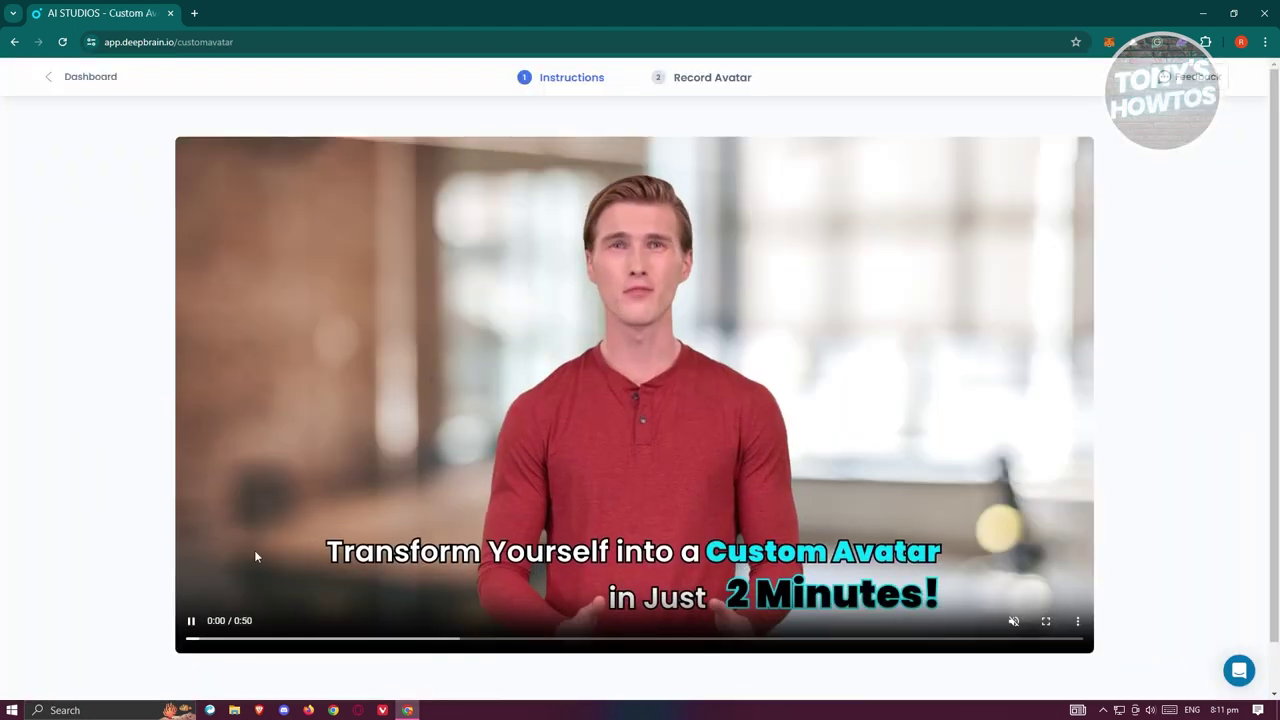
pyautogui.click(194, 621)
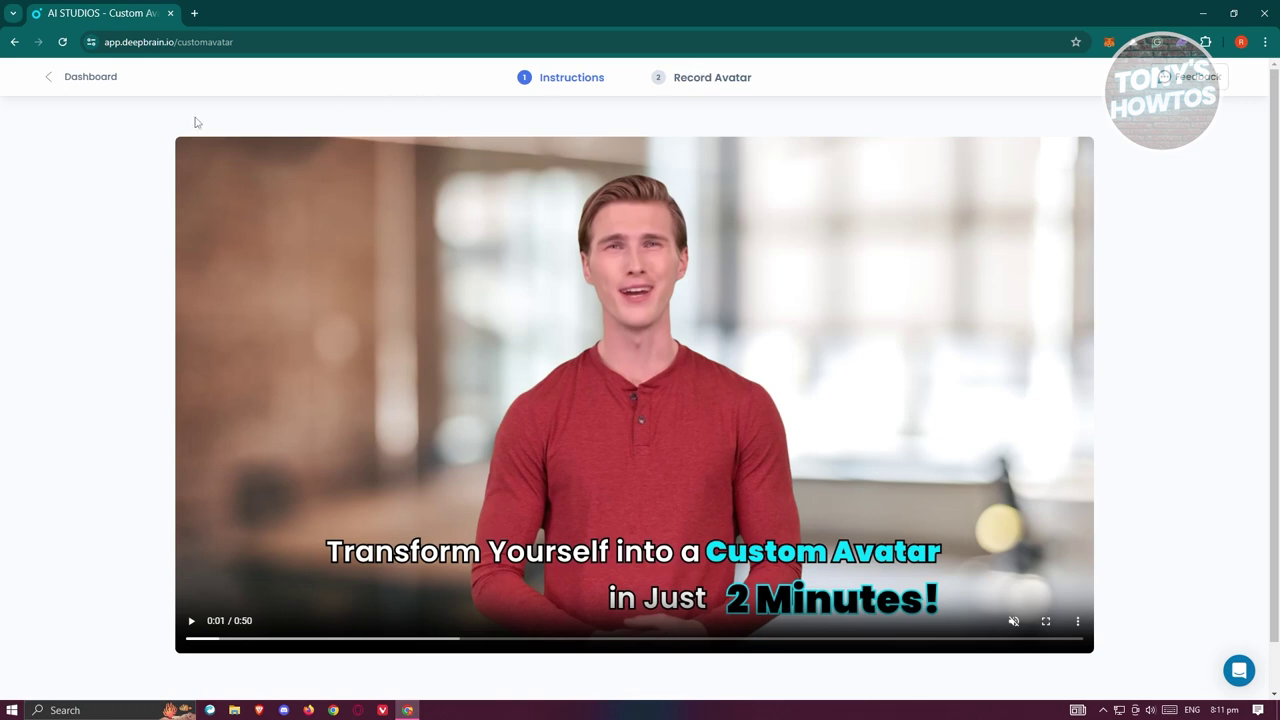
pyautogui.click(88, 77)
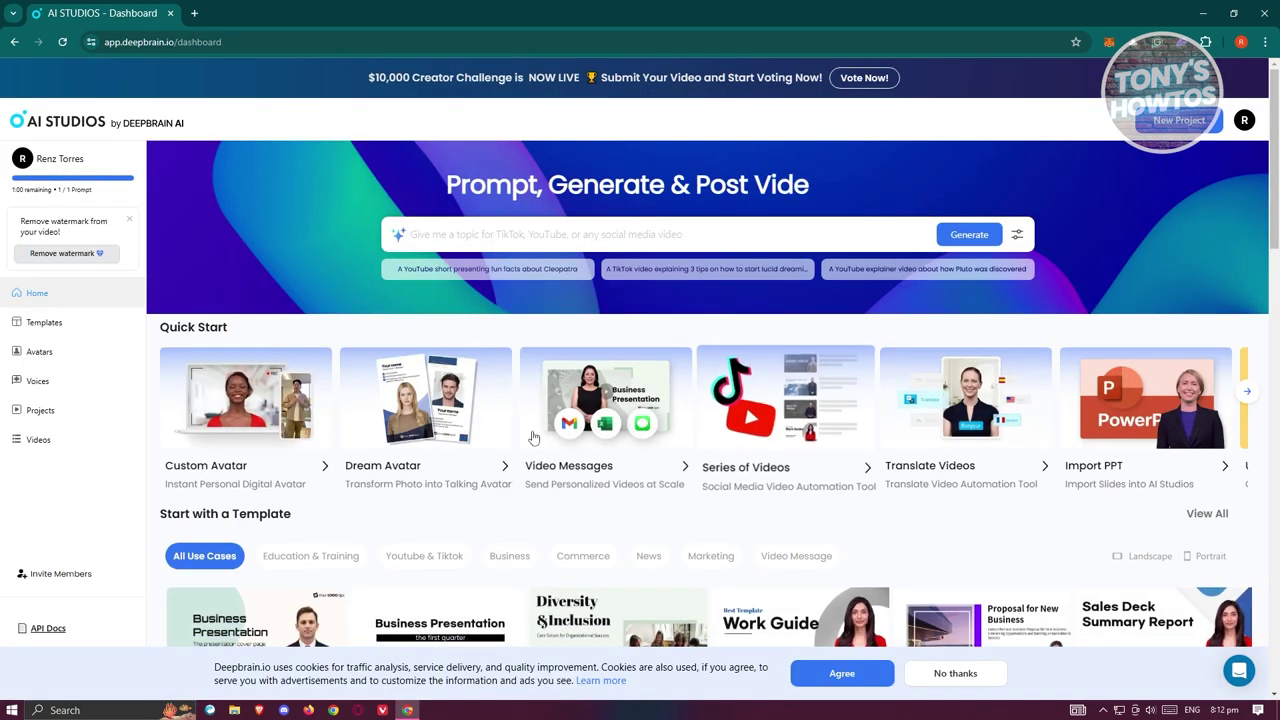
# Start a voice clone from Voices, allow microphone access, then go to Projects
pyautogui.click(57, 384)
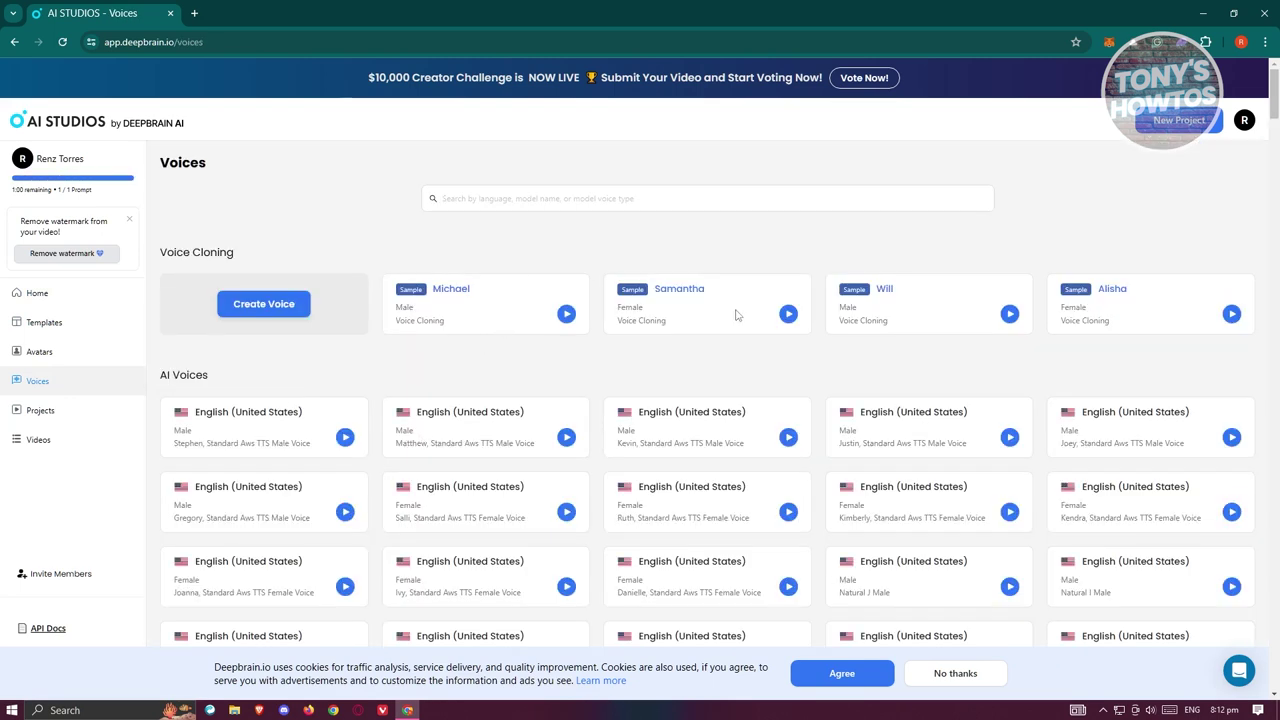
pyautogui.click(264, 305)
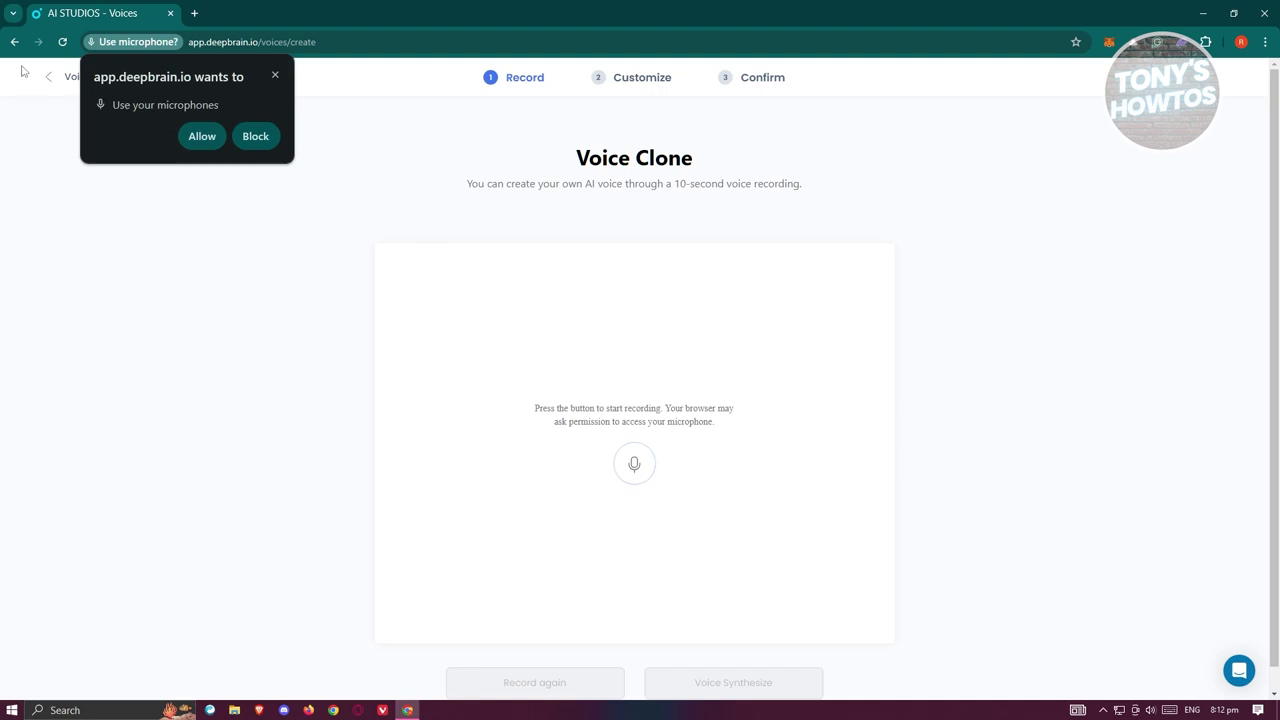
pyautogui.click(200, 138)
pyautogui.click(14, 42)
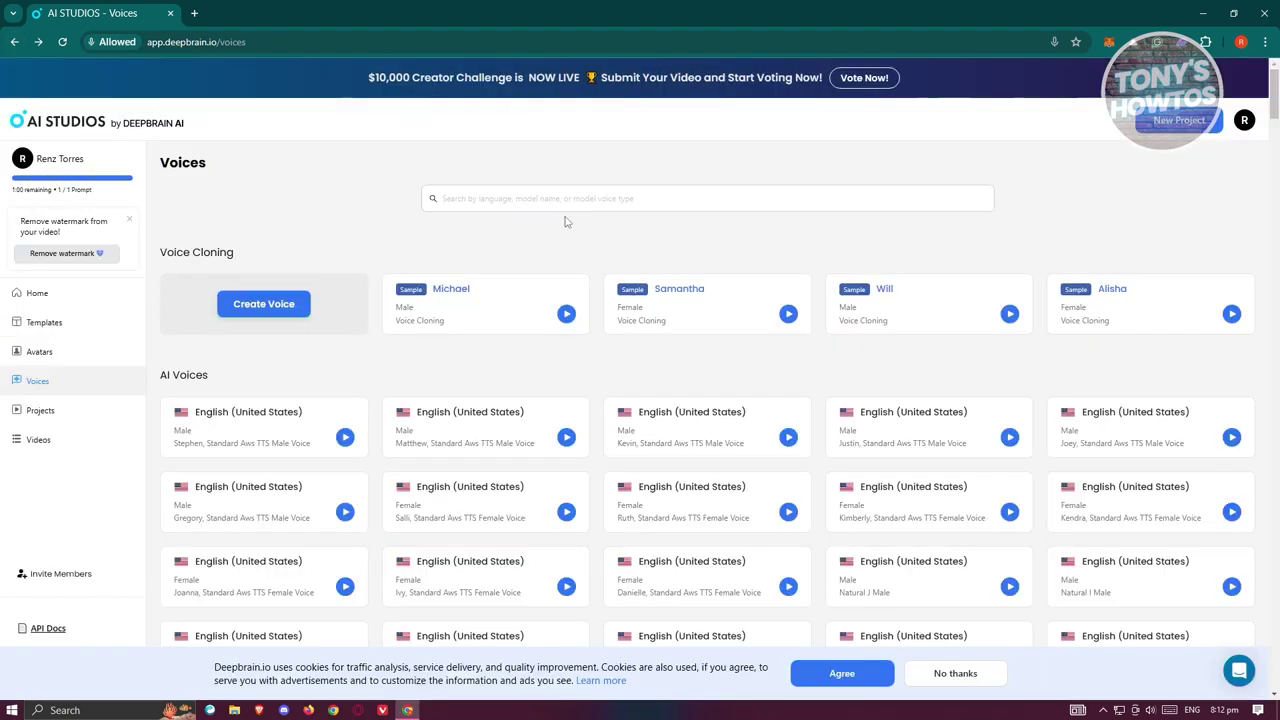
pyautogui.click(59, 416)
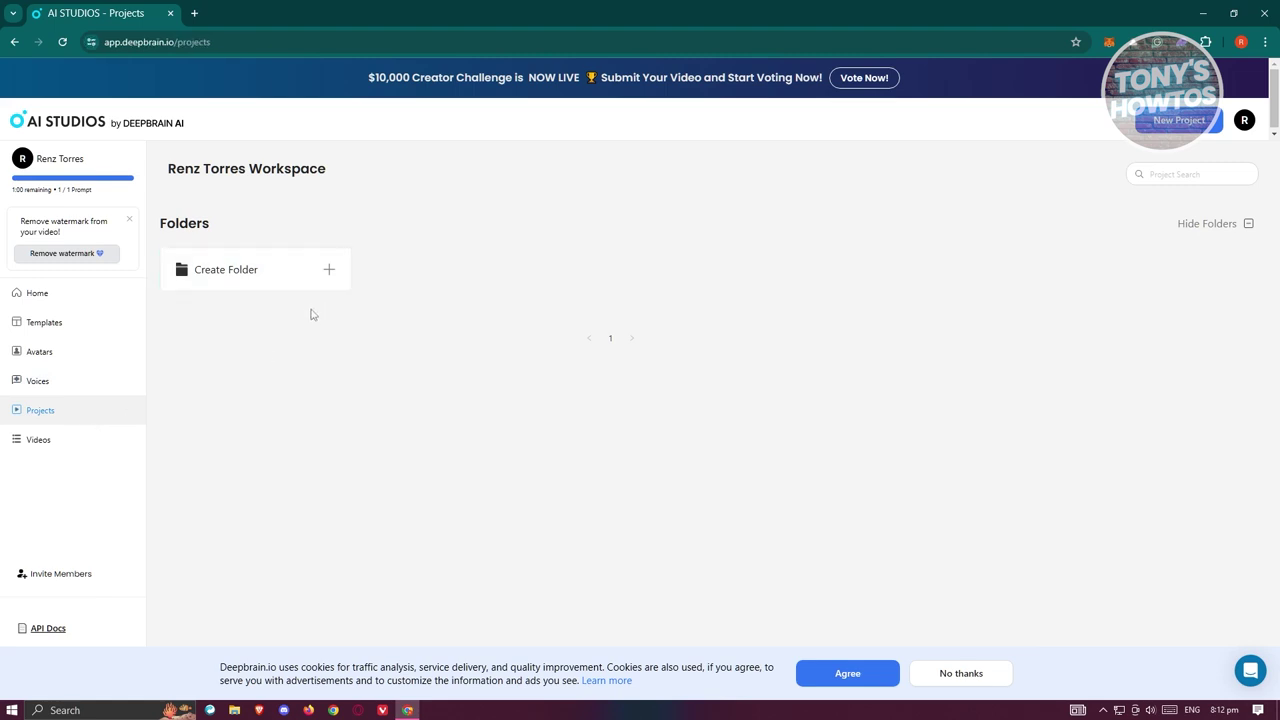
# Open the empty Videos page and attempt to invite members to the workspace
pyautogui.click(34, 440)
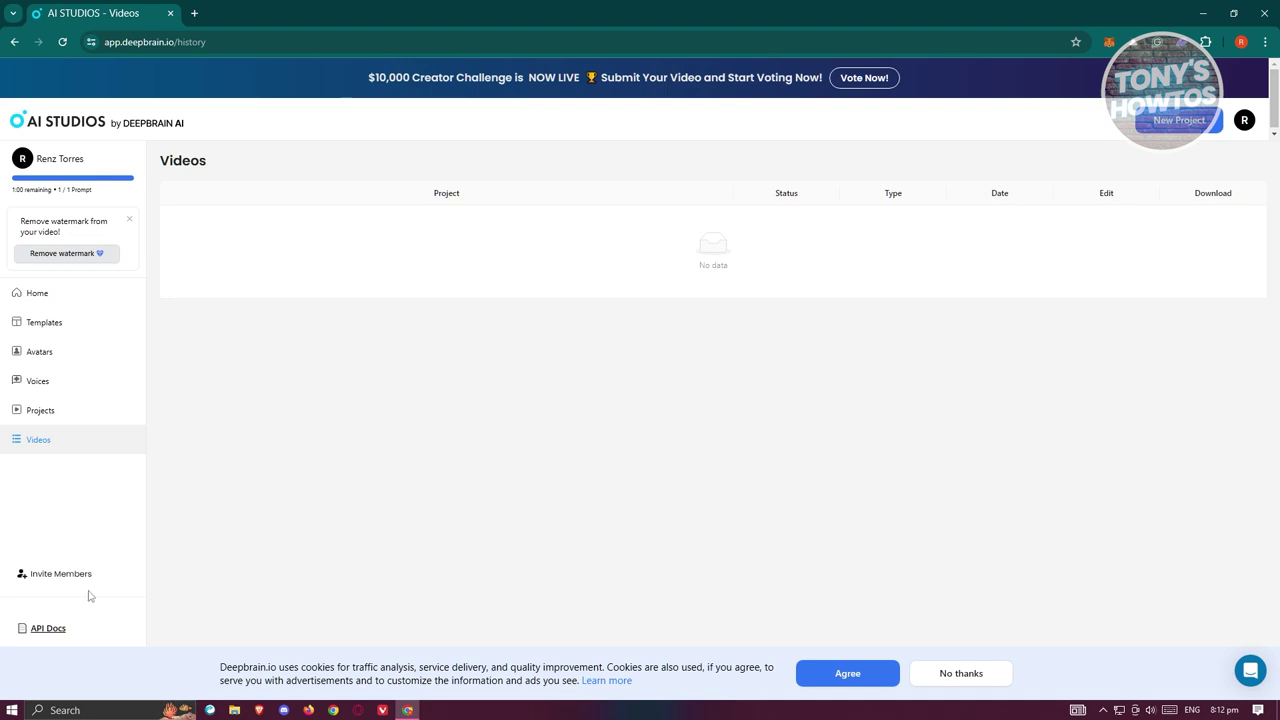
pyautogui.click(61, 574)
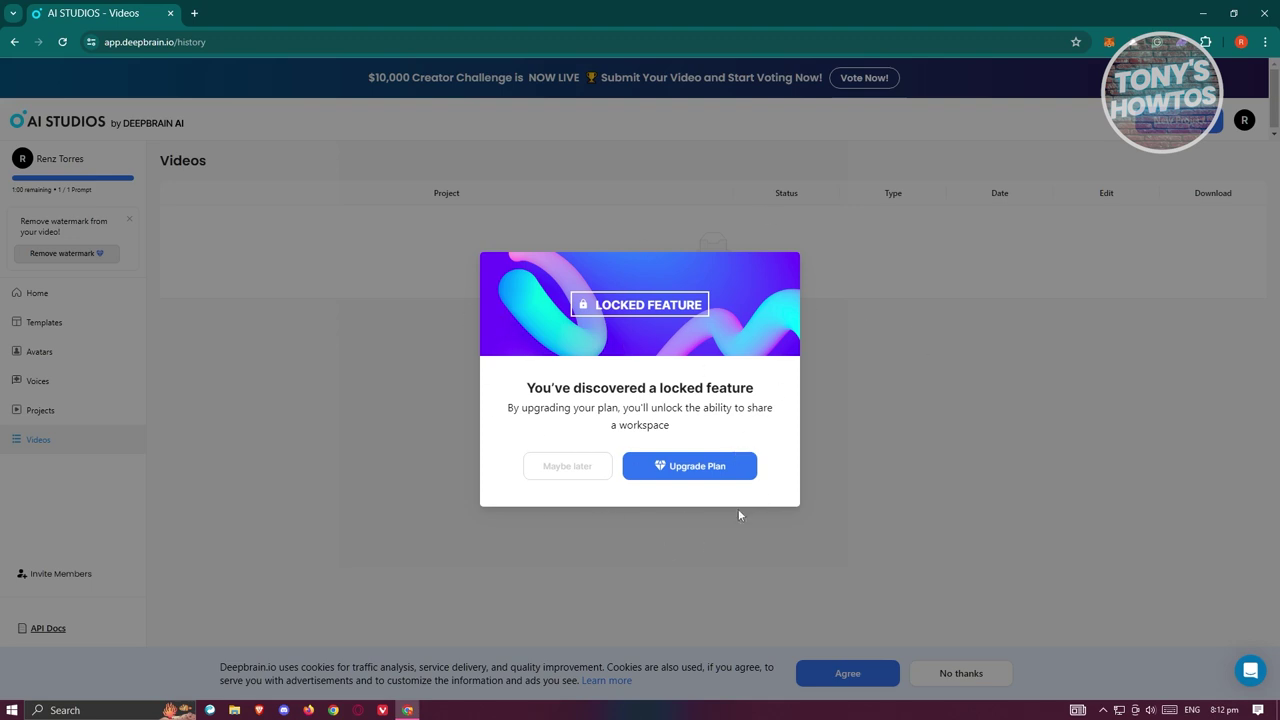
# Close the Locked Feature notice about workspace sharing
pyautogui.click(295, 465)
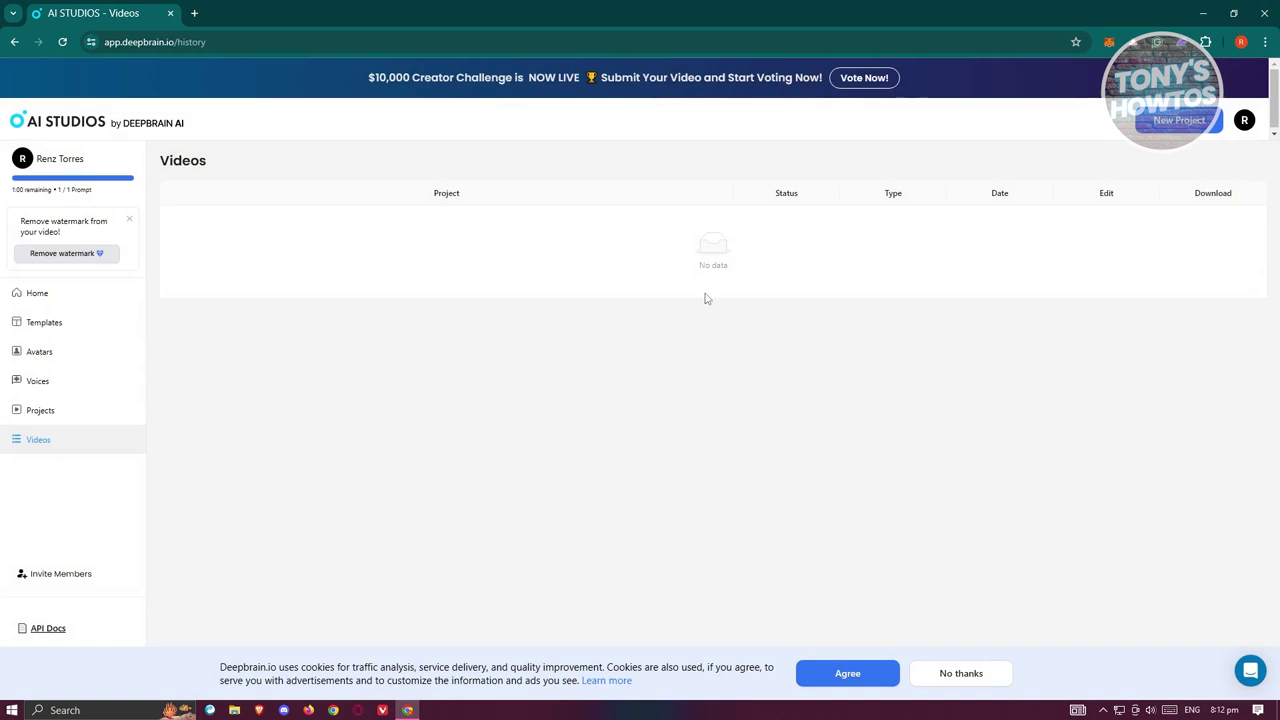
# Create a new project, dismiss the tip, and set the scene's avatar to Jake - Black
pyautogui.click(1183, 122)
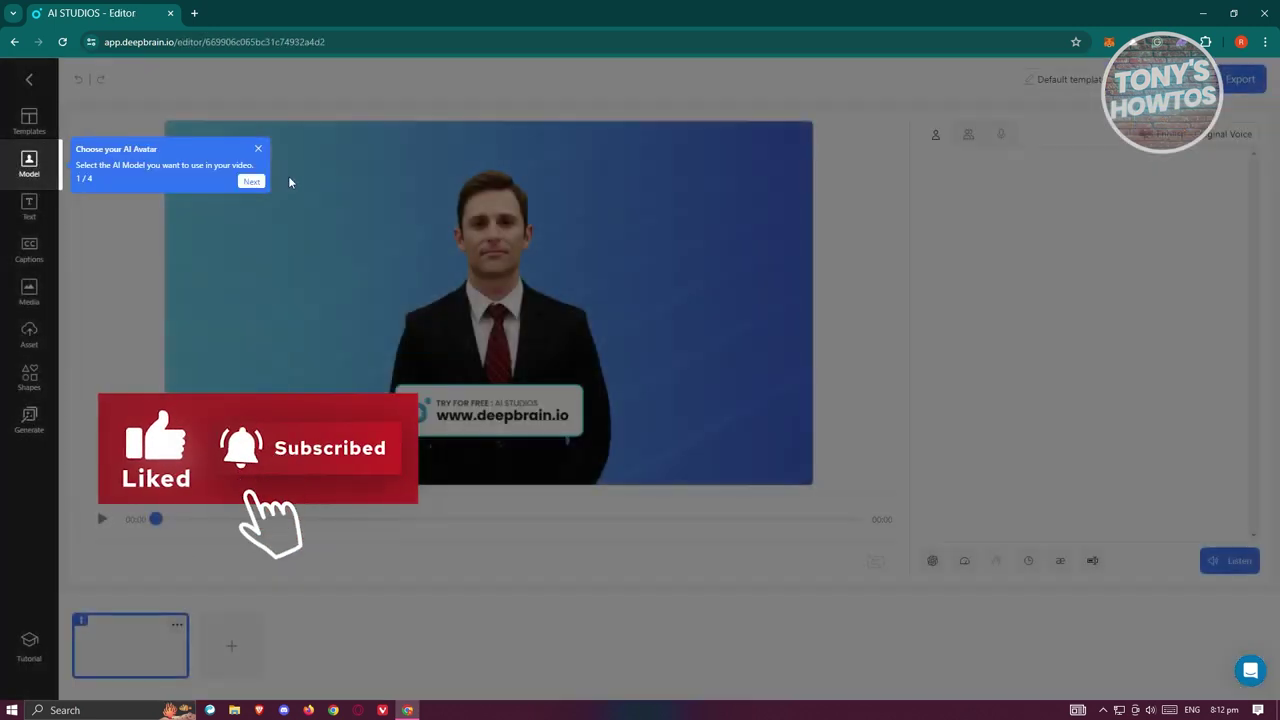
pyautogui.click(259, 151)
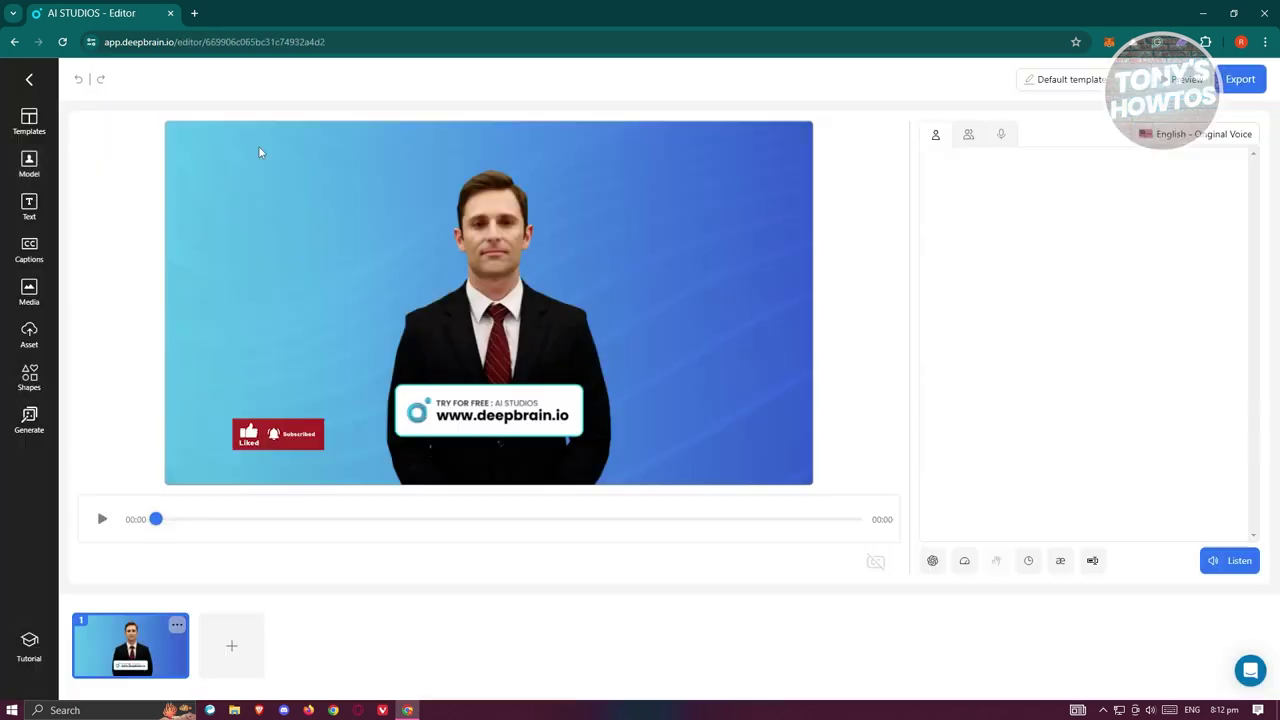
pyautogui.click(29, 162)
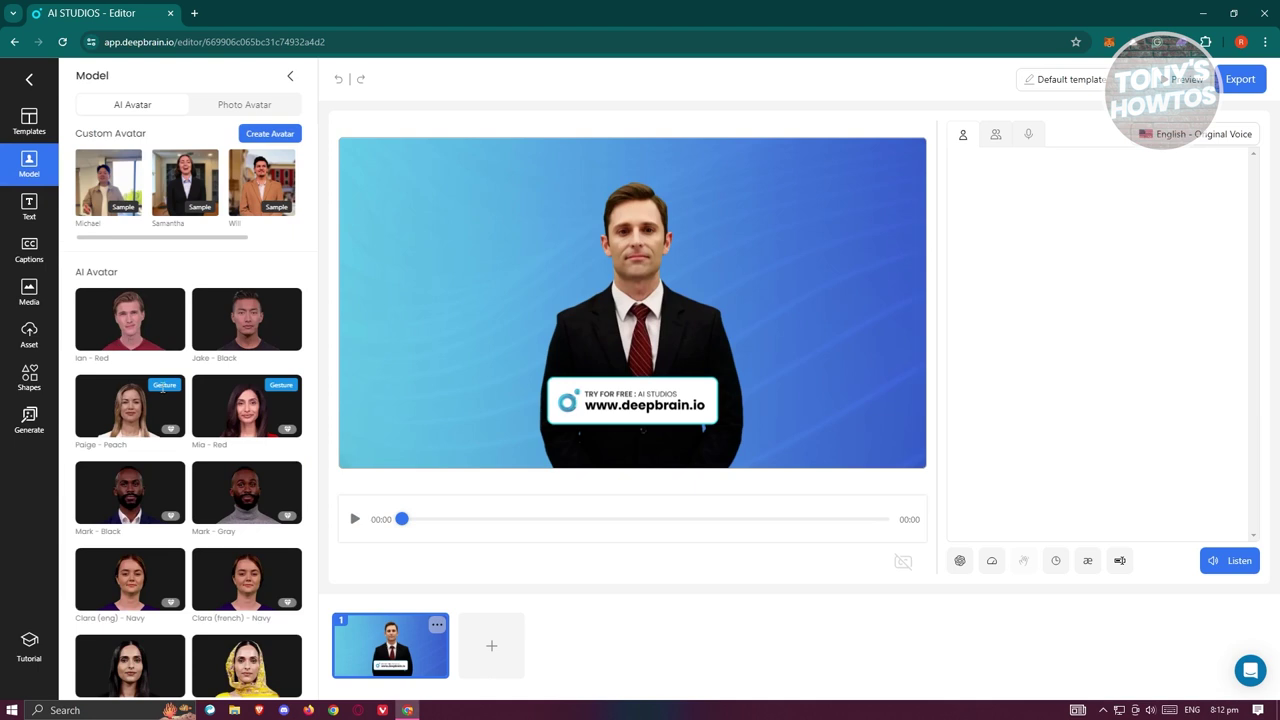
pyautogui.click(224, 332)
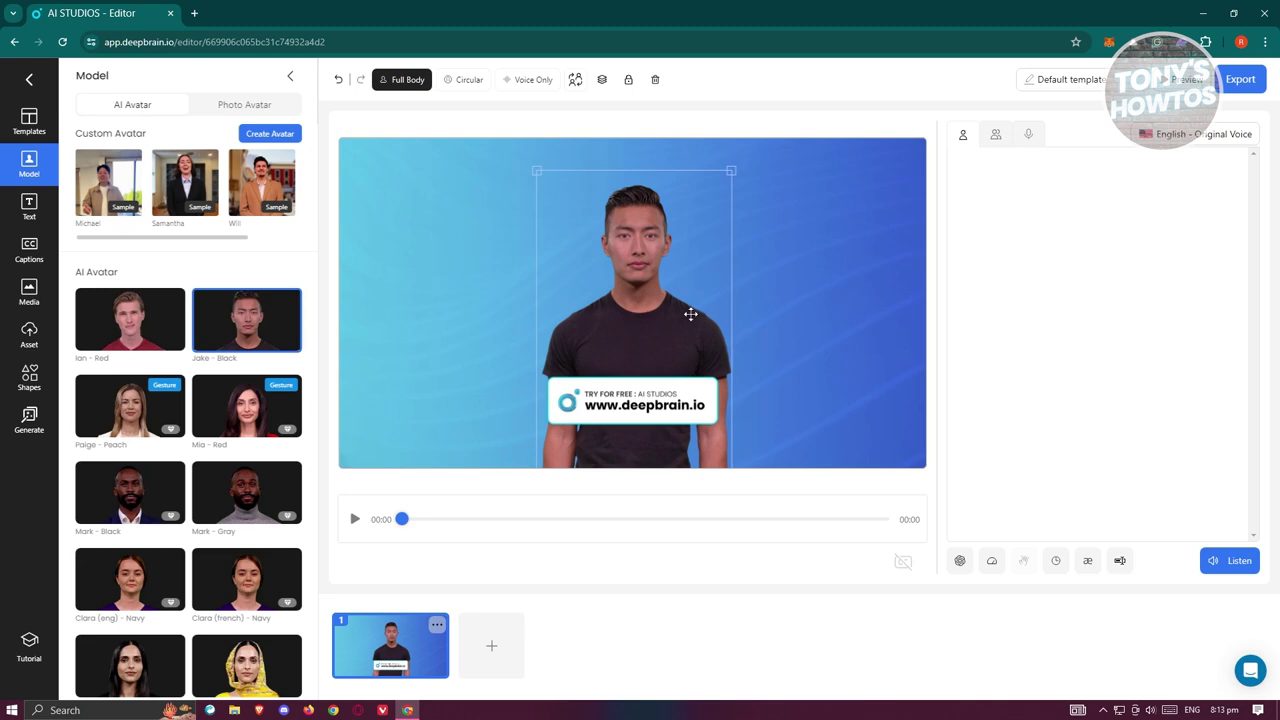
# Add all four Work Guide template scenes after scene 1, then select scene 2's presenter
pyautogui.click(29, 122)
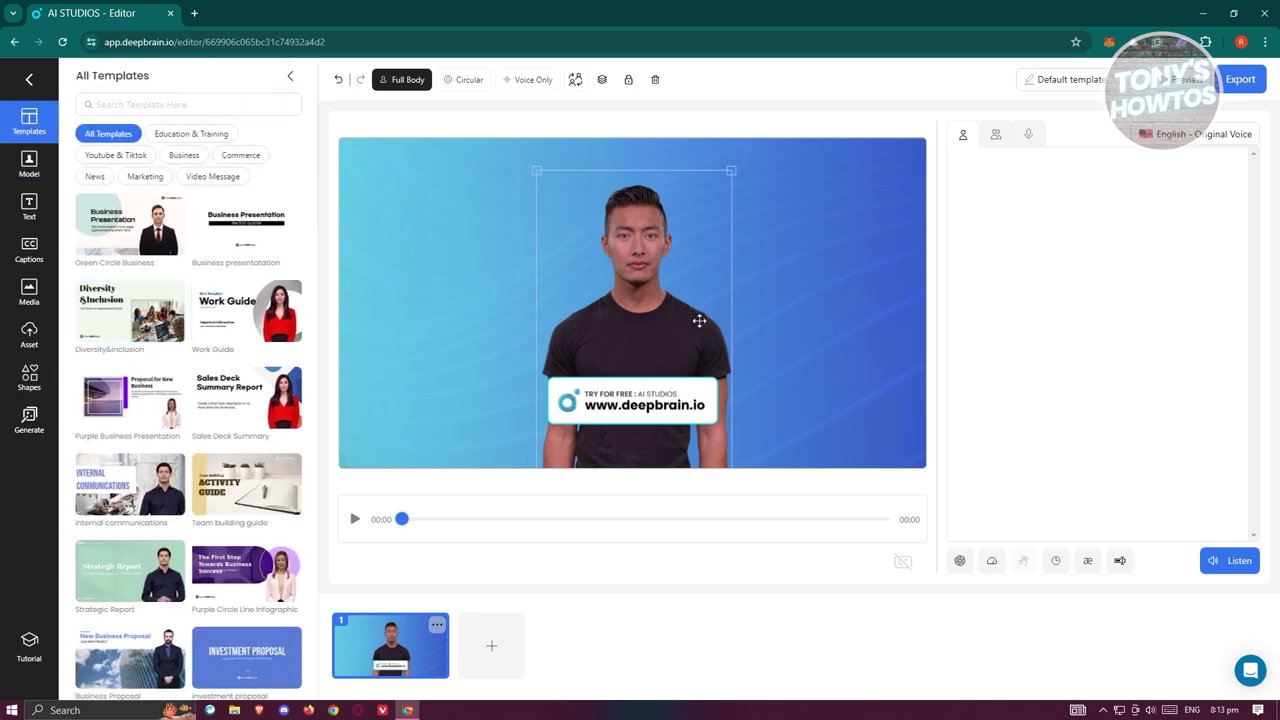
pyautogui.click(244, 323)
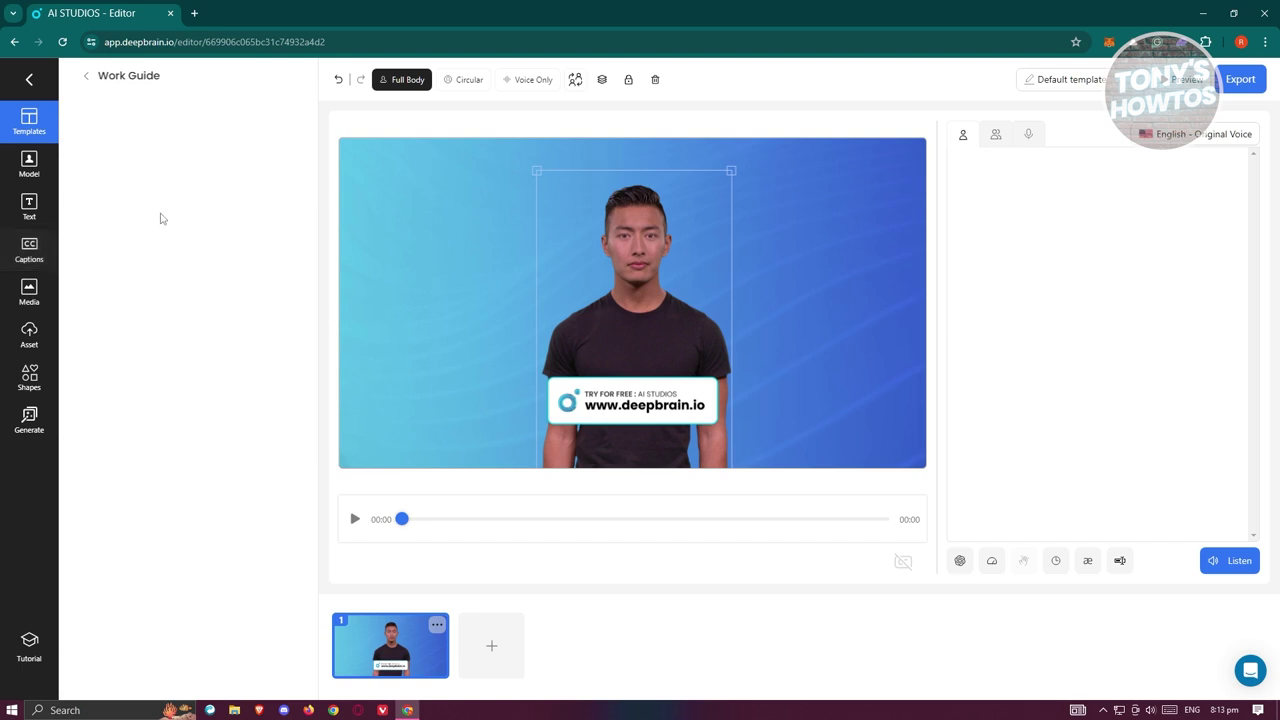
pyautogui.click(135, 140)
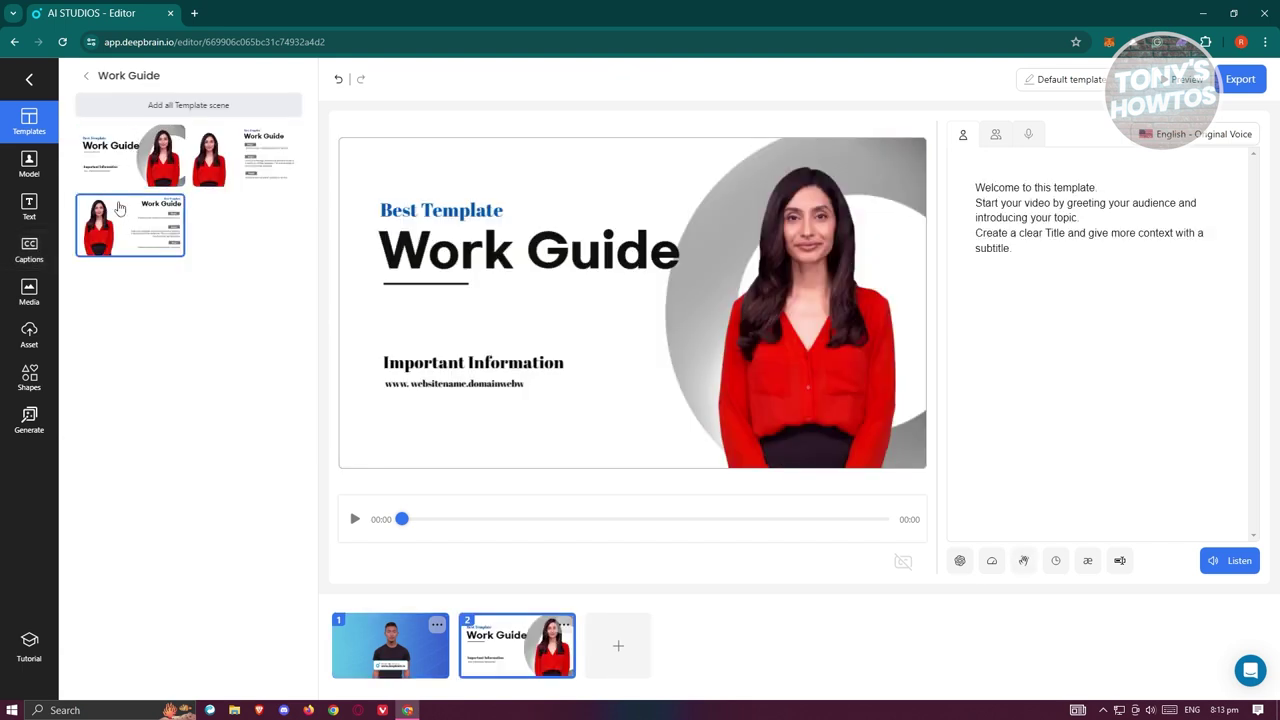
pyautogui.click(246, 163)
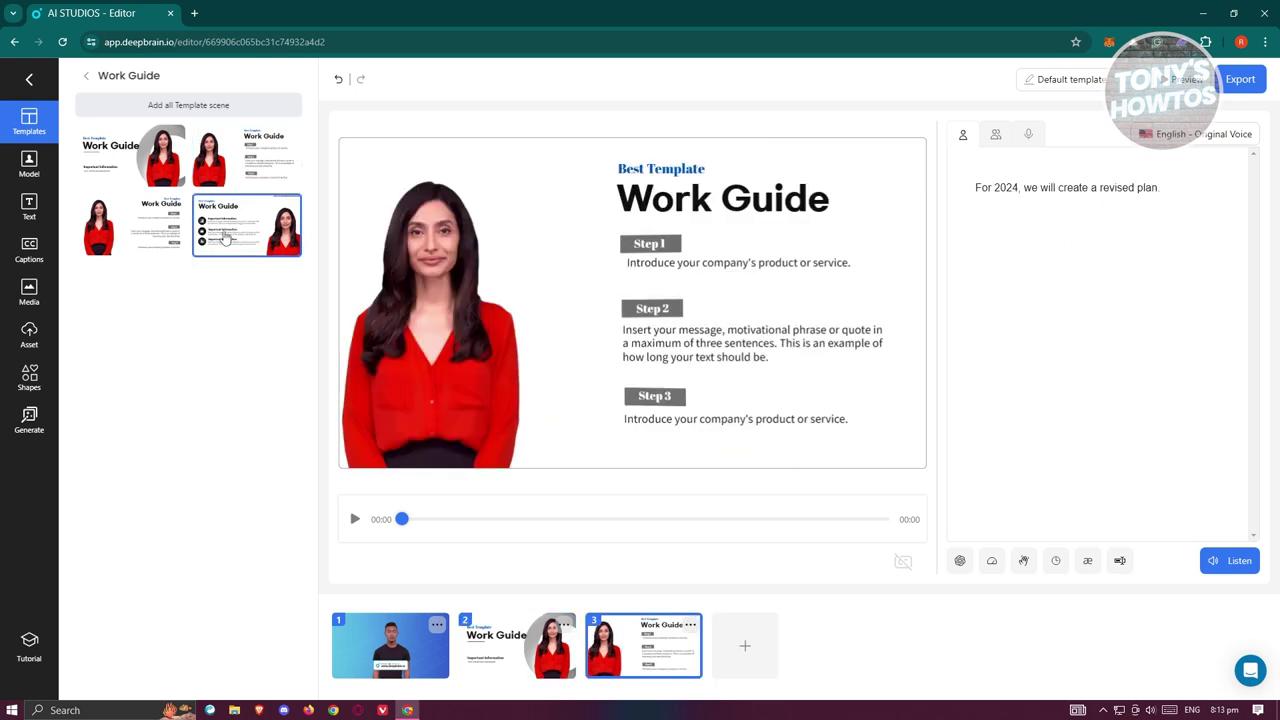
pyautogui.click(157, 242)
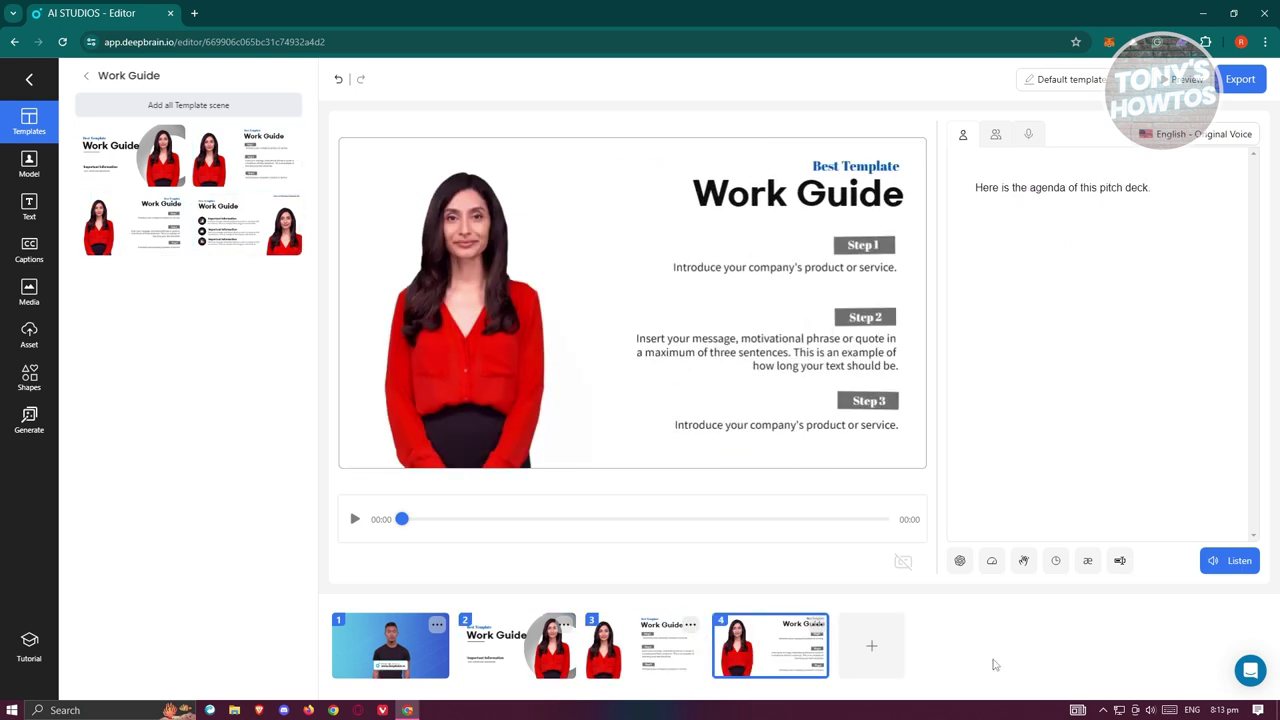
pyautogui.click(229, 247)
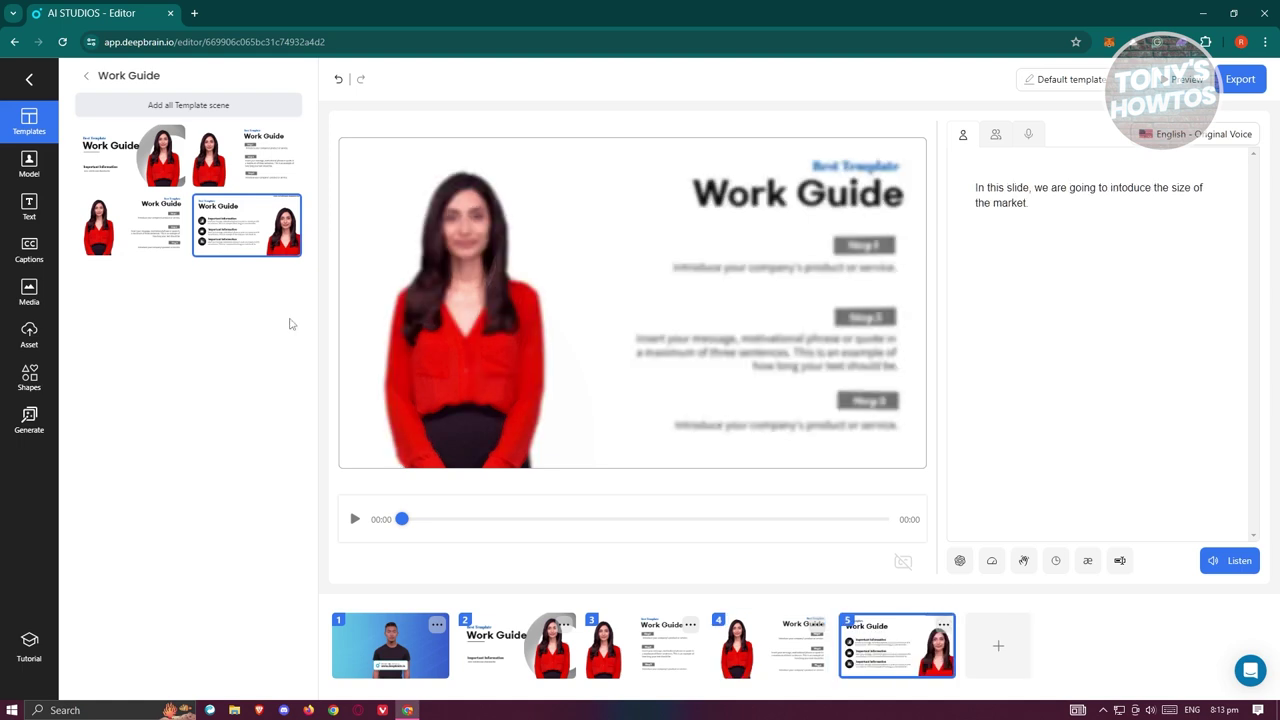
pyautogui.click(529, 643)
pyautogui.click(778, 360)
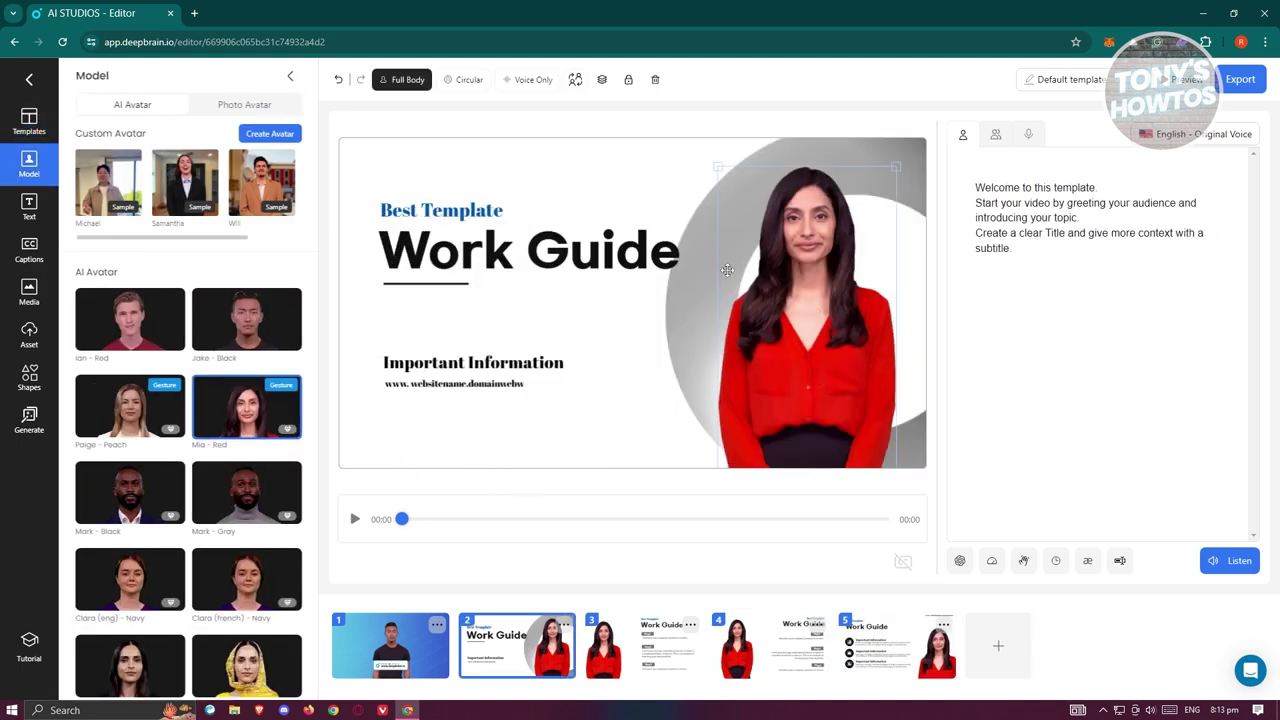
# Replace the presenter in scenes 2, 3, 4 and 5 with Jake - Black, then return to scene 1
pyautogui.click(234, 330)
pyautogui.click(646, 660)
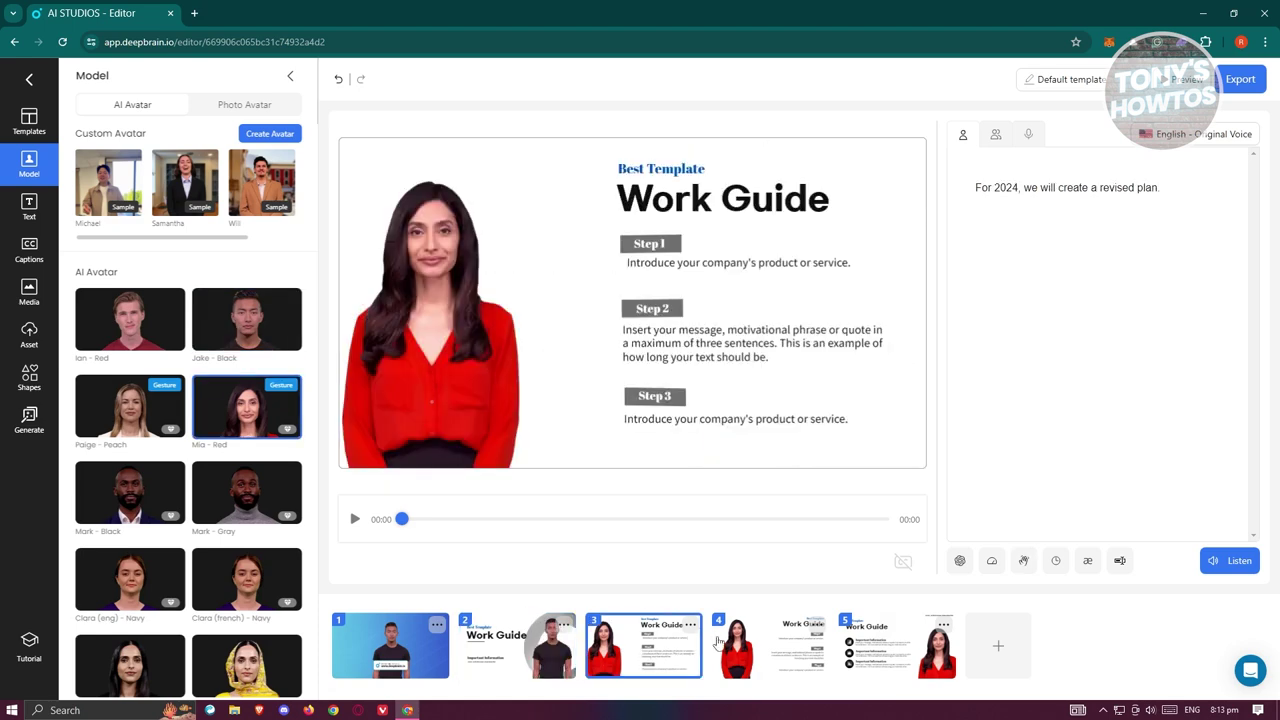
pyautogui.click(392, 308)
pyautogui.click(245, 300)
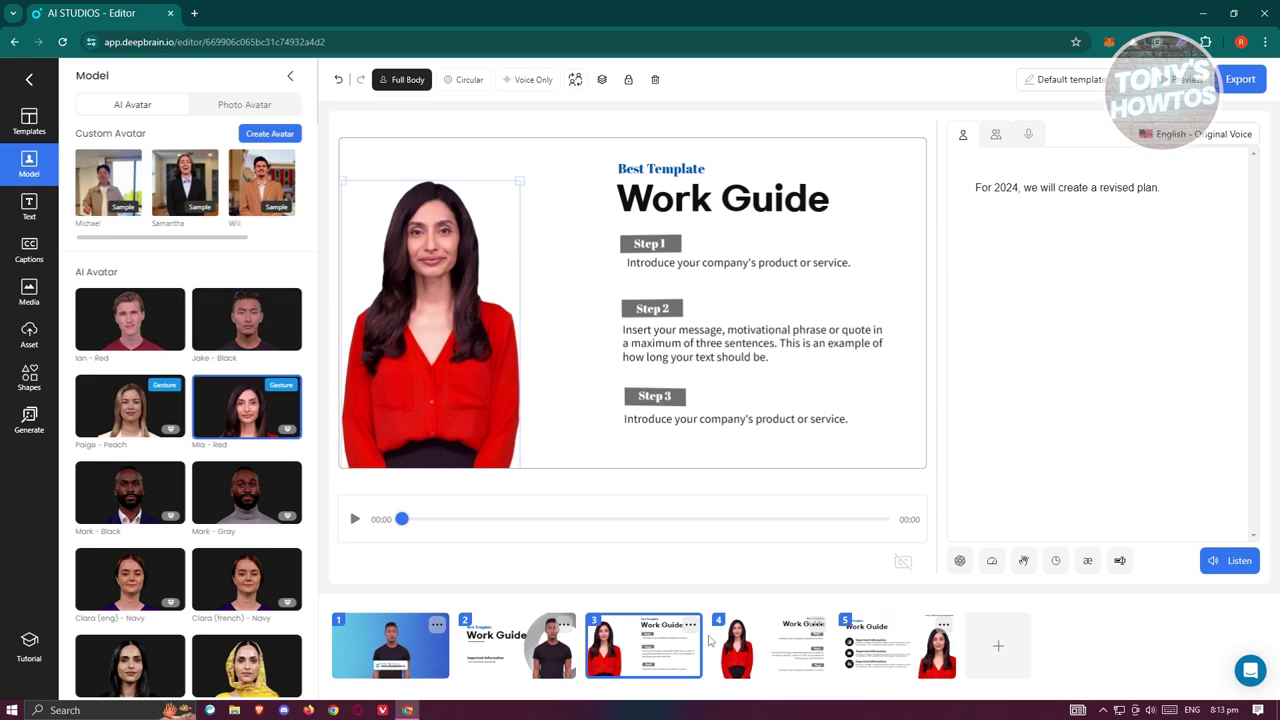
pyautogui.press('Down')
pyautogui.click(229, 332)
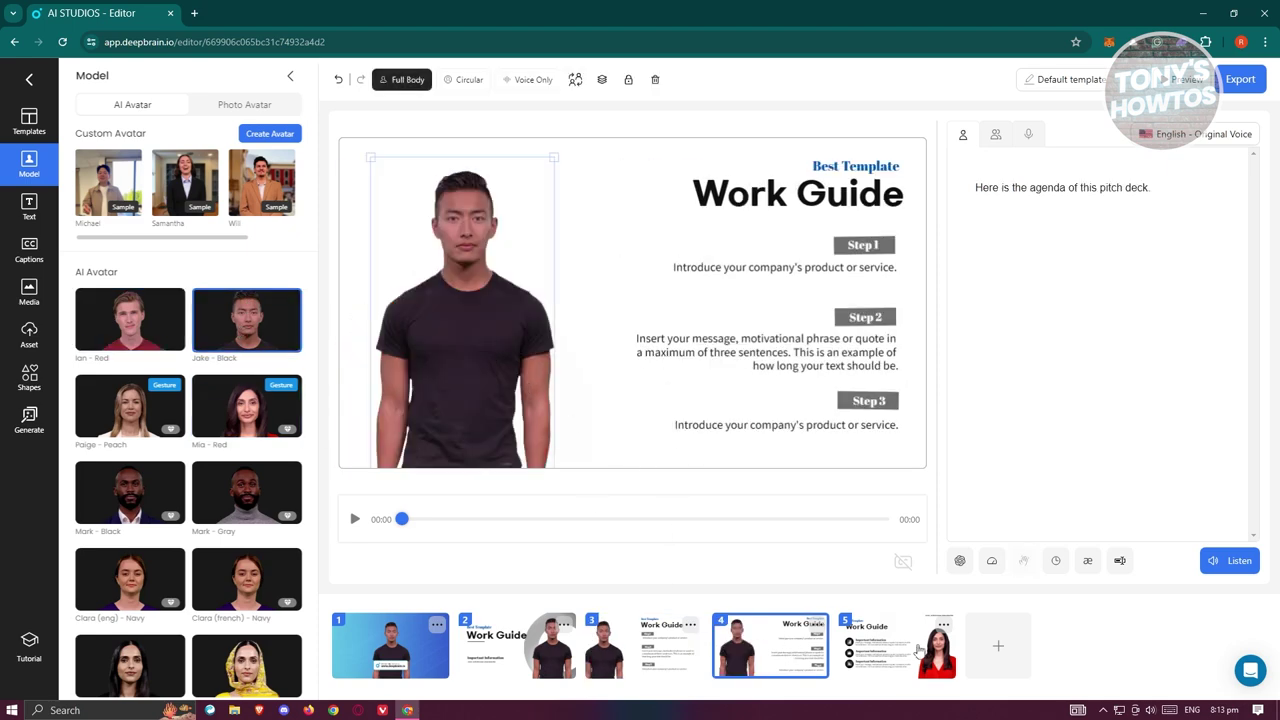
pyautogui.click(918, 650)
pyautogui.click(260, 320)
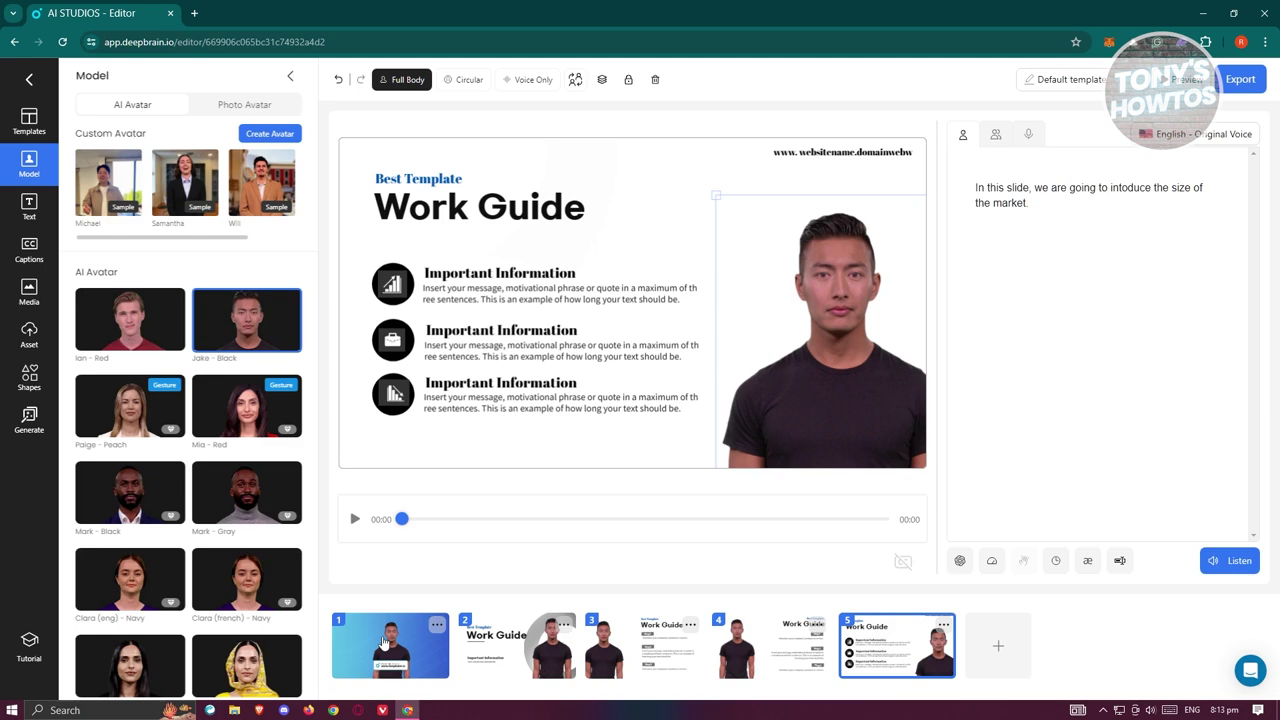
pyautogui.click(385, 645)
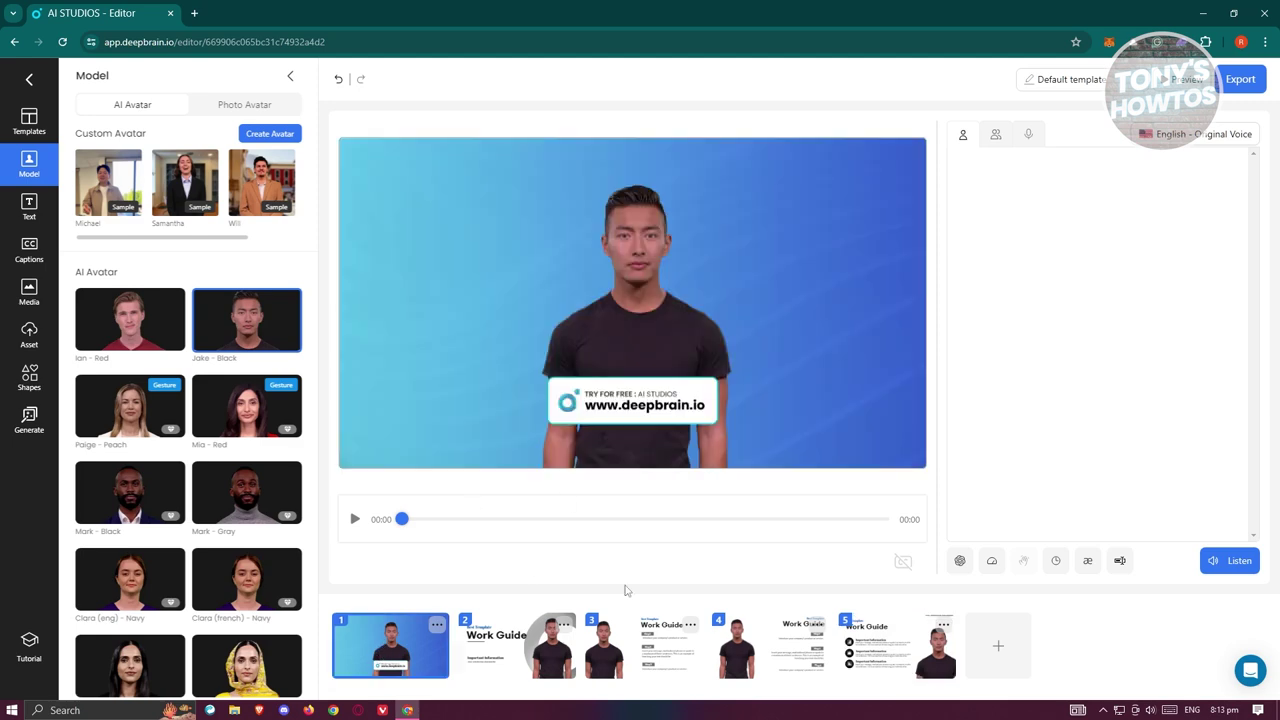
pyautogui.click(29, 208)
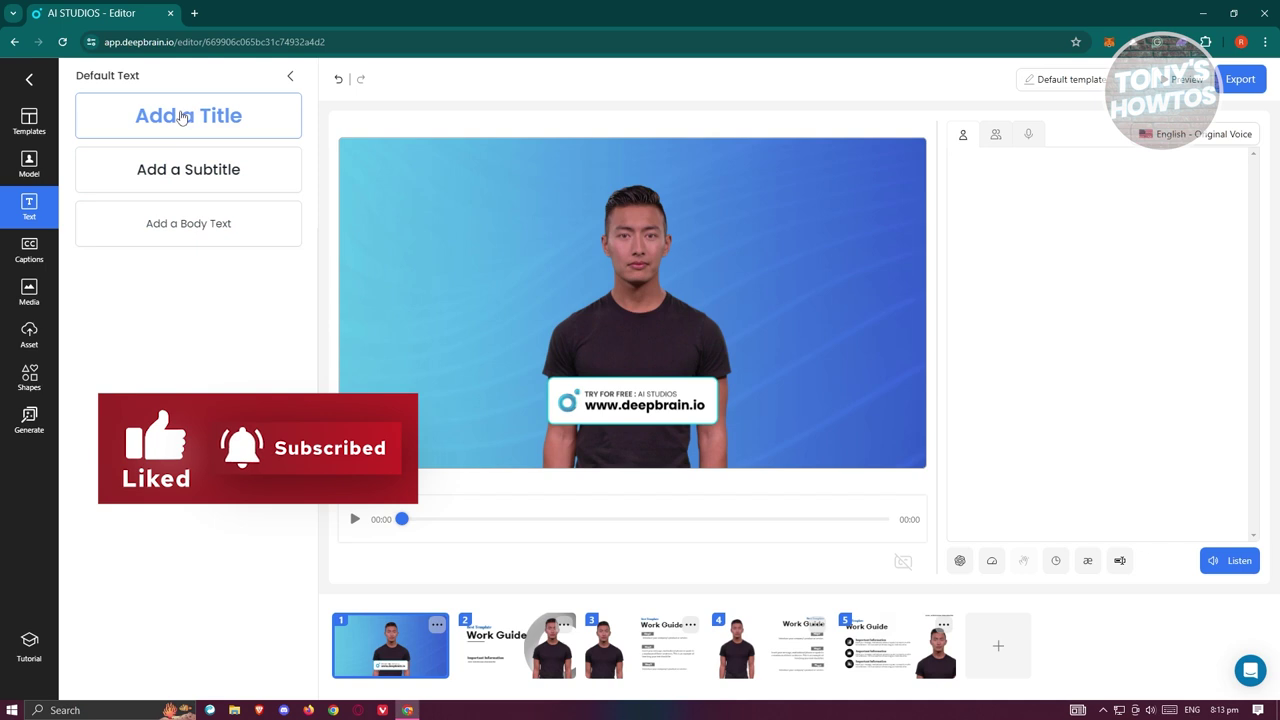
# Add a title box near the top-left in a smaller white Gmarket Sans font
pyautogui.click(270, 140)
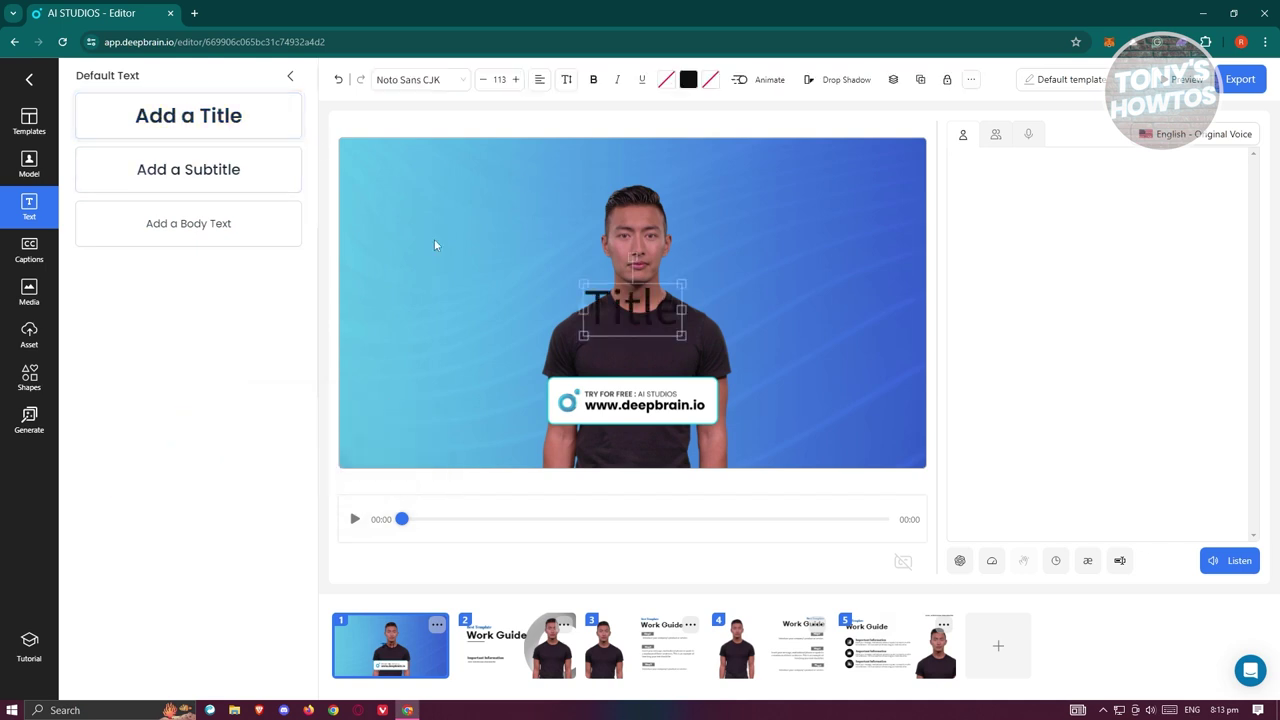
pyautogui.moveTo(614, 297); pyautogui.dragTo(440, 192)
pyautogui.doubleClick(459, 194)
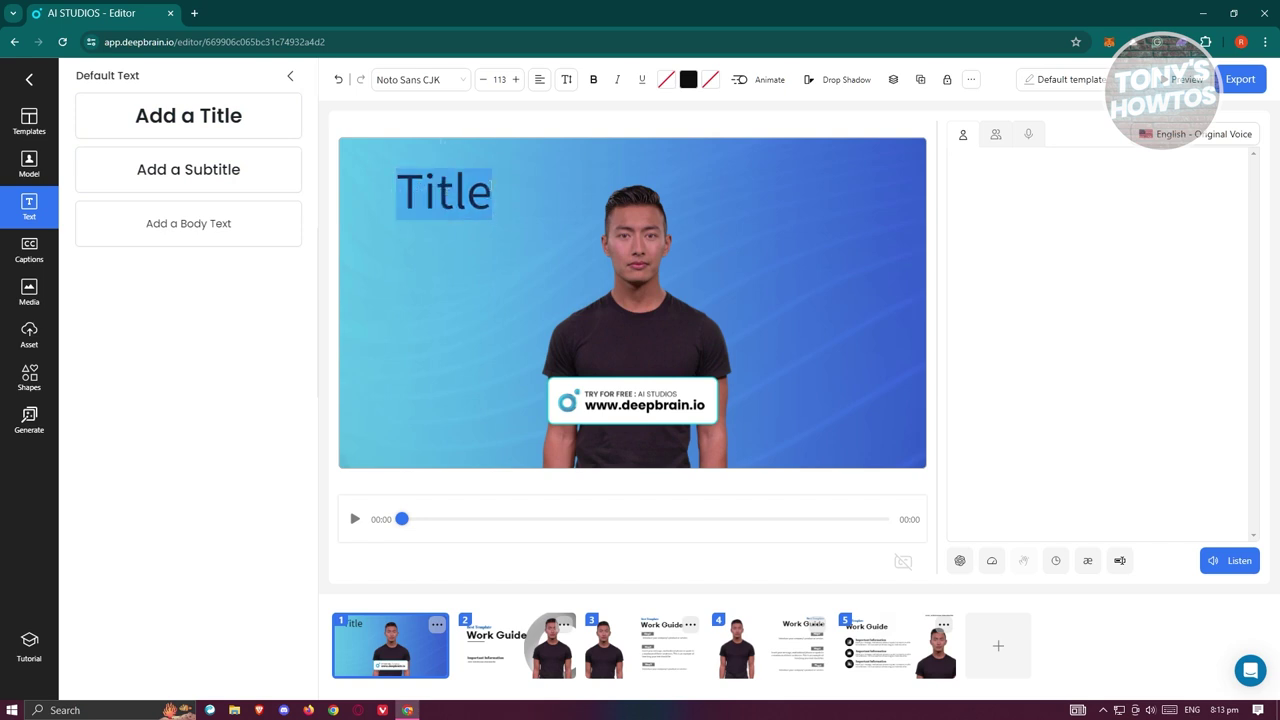
pyautogui.click(482, 80)
pyautogui.click(482, 80)
pyautogui.click(482, 80)
pyautogui.click(482, 80)
pyautogui.click(482, 80)
pyautogui.click(461, 80)
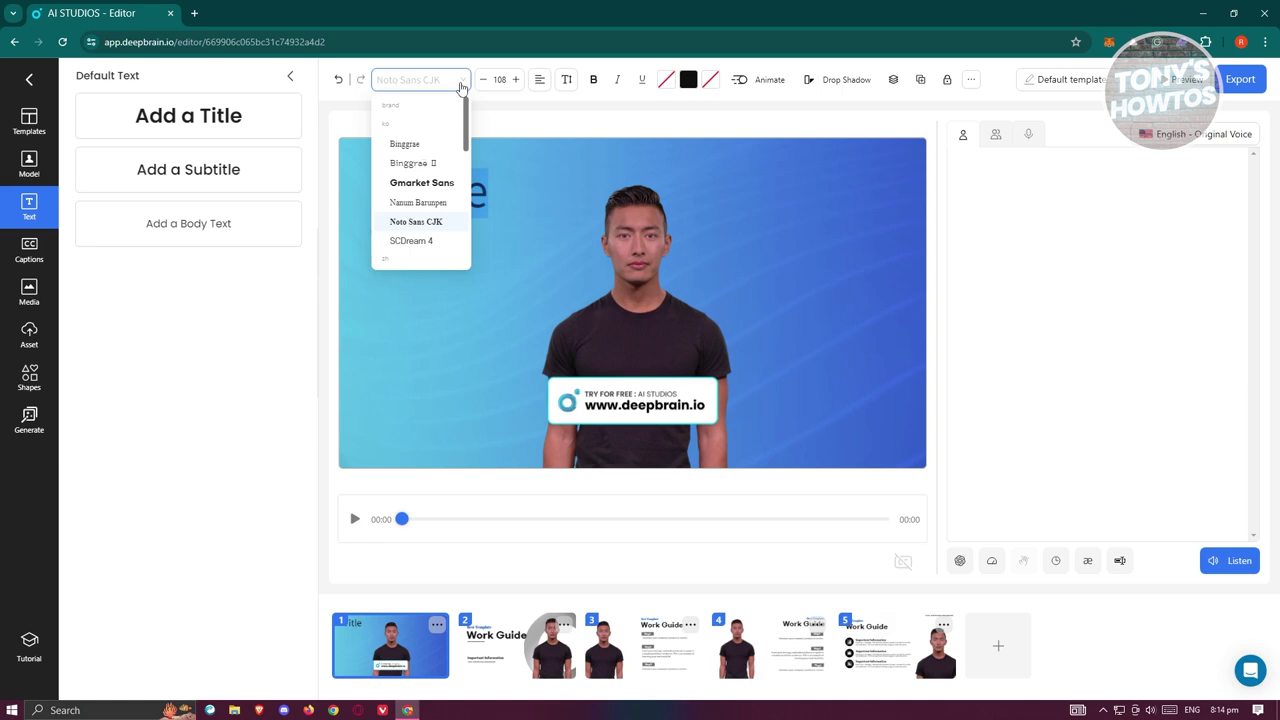
pyautogui.click(421, 182)
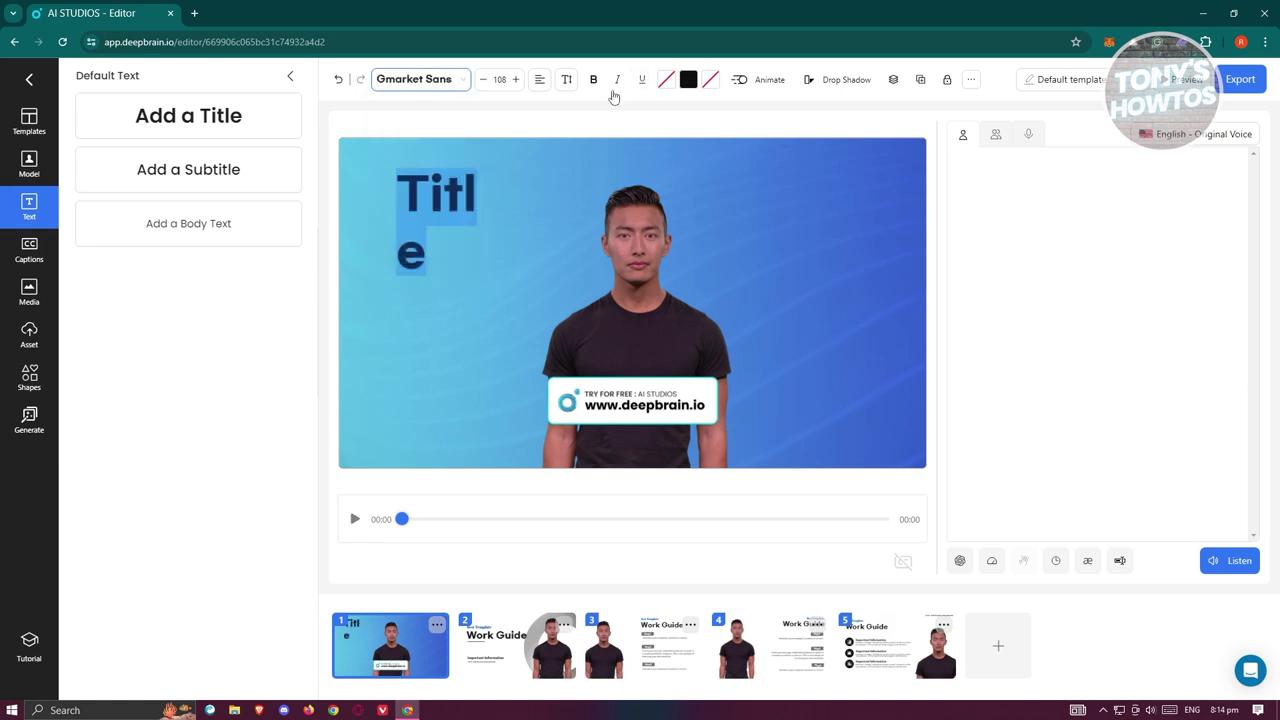
pyautogui.click(688, 80)
pyautogui.moveTo(731, 193); pyautogui.dragTo(687, 120)
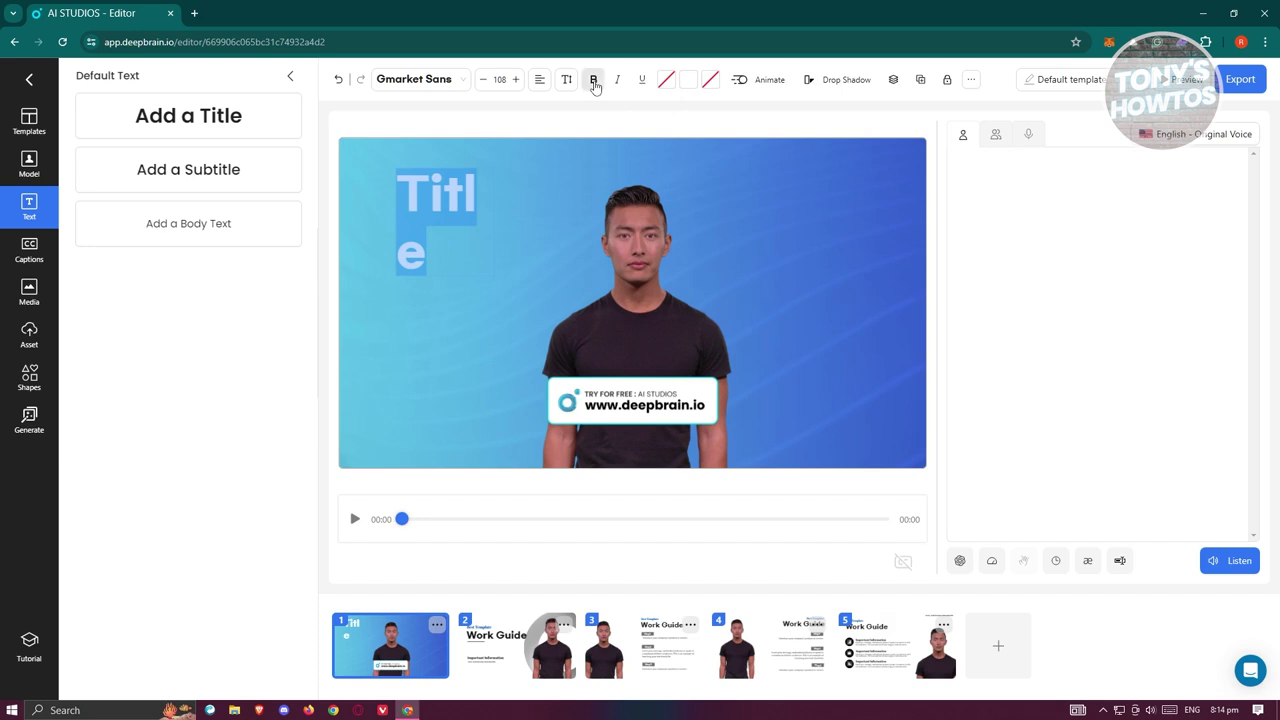
pyautogui.click(453, 203)
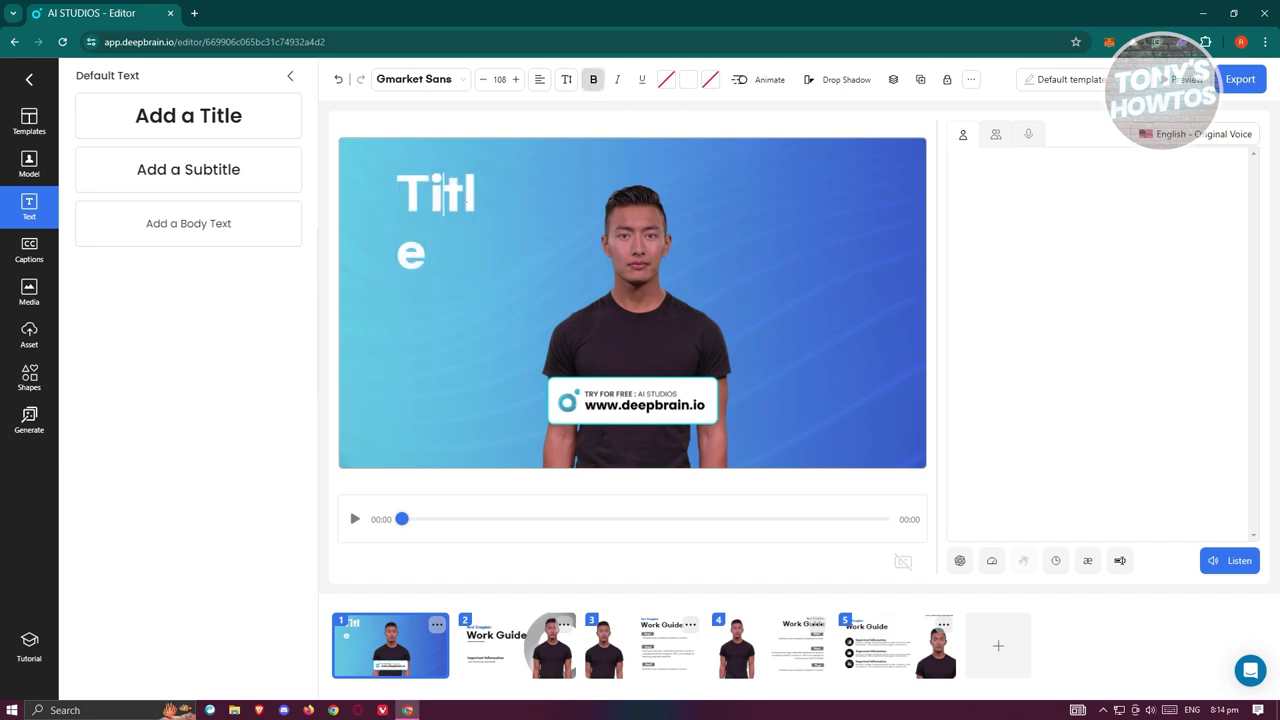
pyautogui.click(484, 230)
# Change the title text to 'HELLO THERE' and widen its box so it fits one line
pyautogui.click(408, 263)
pyautogui.moveTo(495, 222); pyautogui.dragTo(670, 220)
pyautogui.click(533, 200)
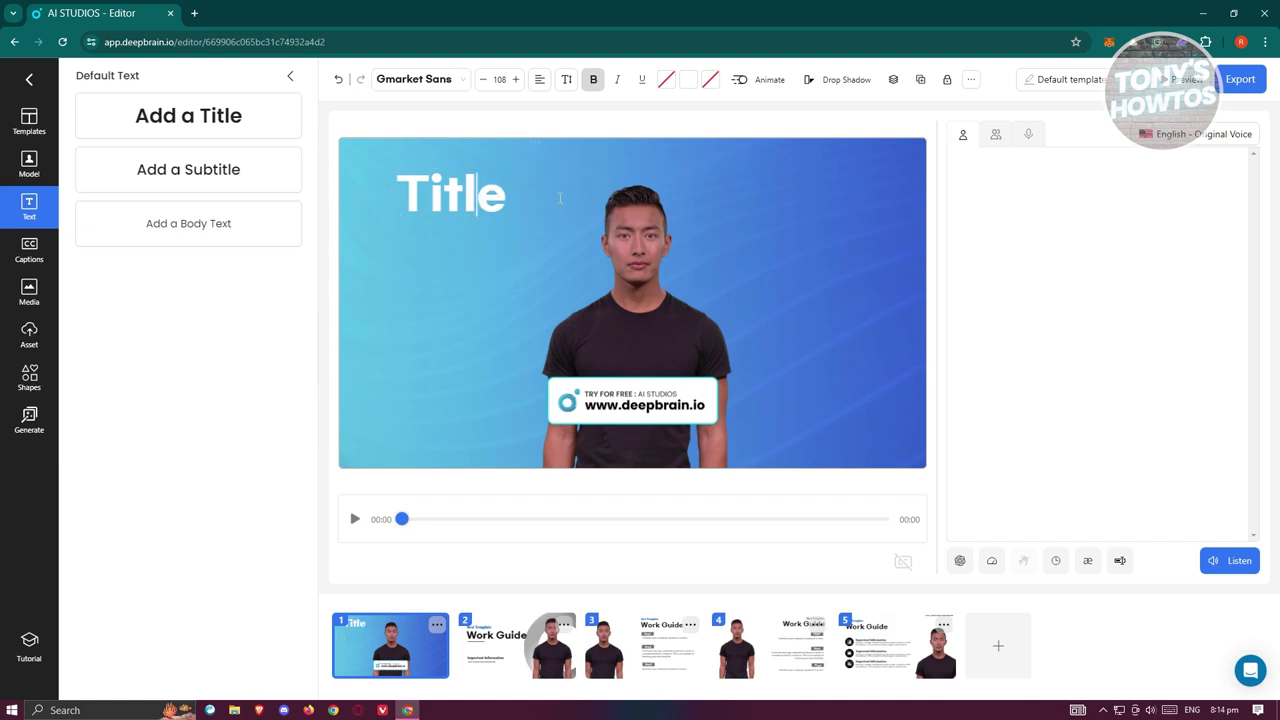
pyautogui.hotkey('ctrl', 'a')
pyautogui.write('HELL')
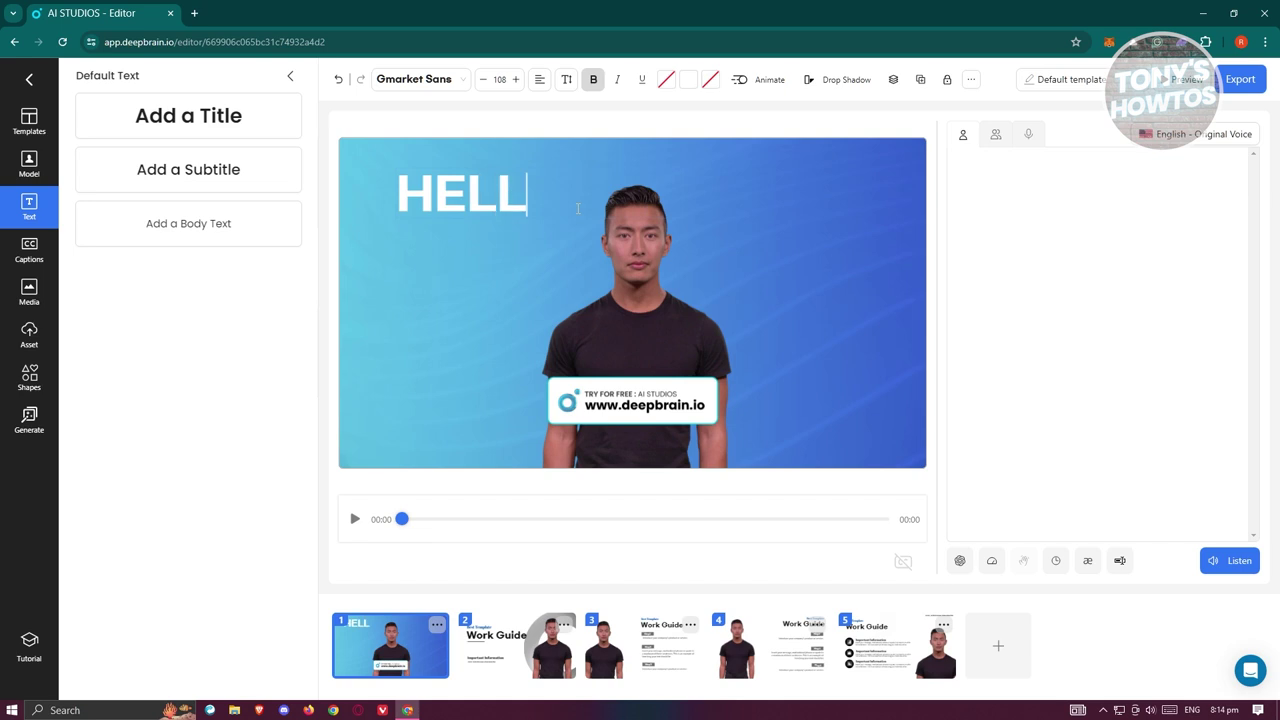
pyautogui.write('O THERE')
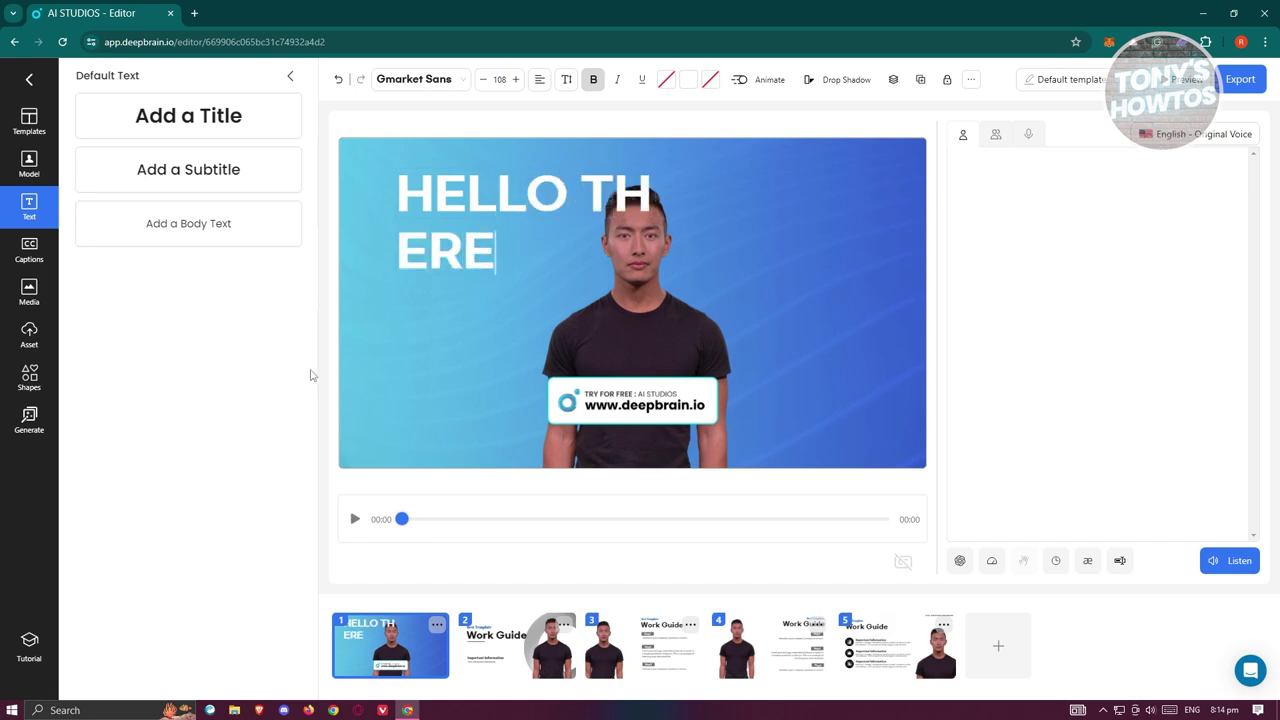
pyautogui.click(580, 195)
pyautogui.click(678, 229)
pyautogui.click(600, 200)
pyautogui.moveTo(686, 223); pyautogui.dragTo(777, 222)
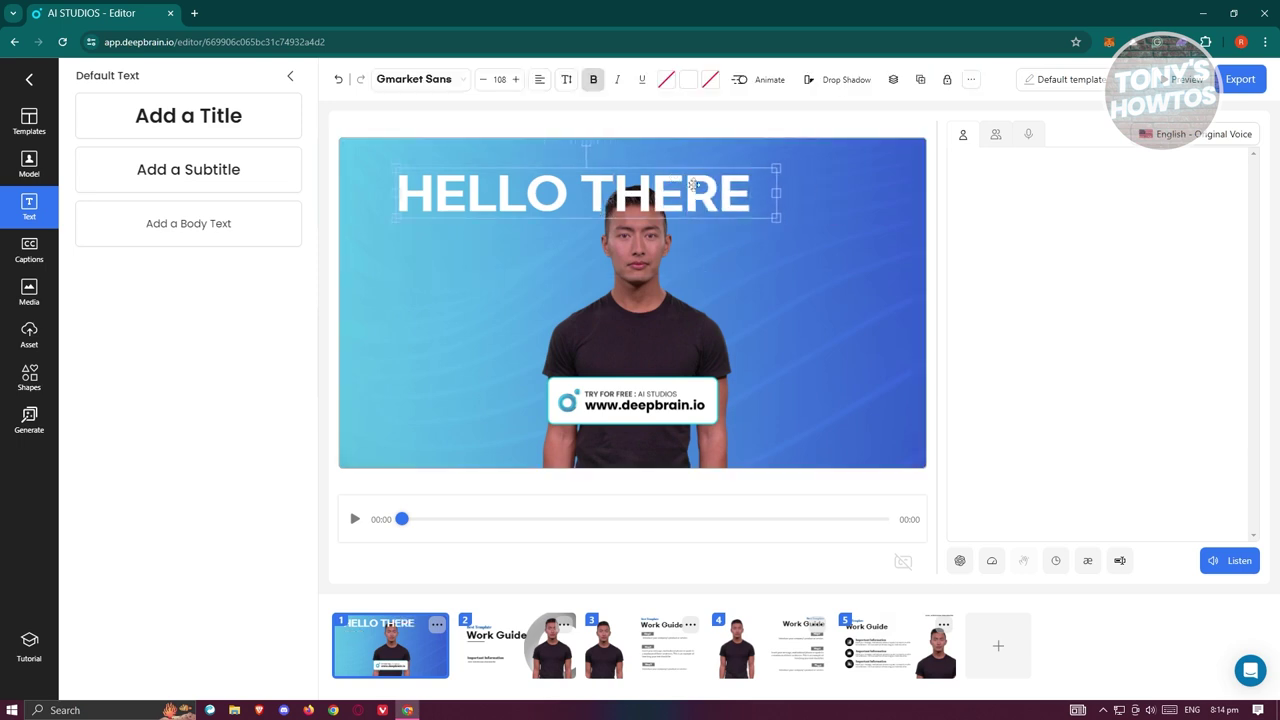
pyautogui.moveTo(676, 177); pyautogui.dragTo(655, 175)
# Give the HELLO THERE title a Fade In animation
pyautogui.click(765, 80)
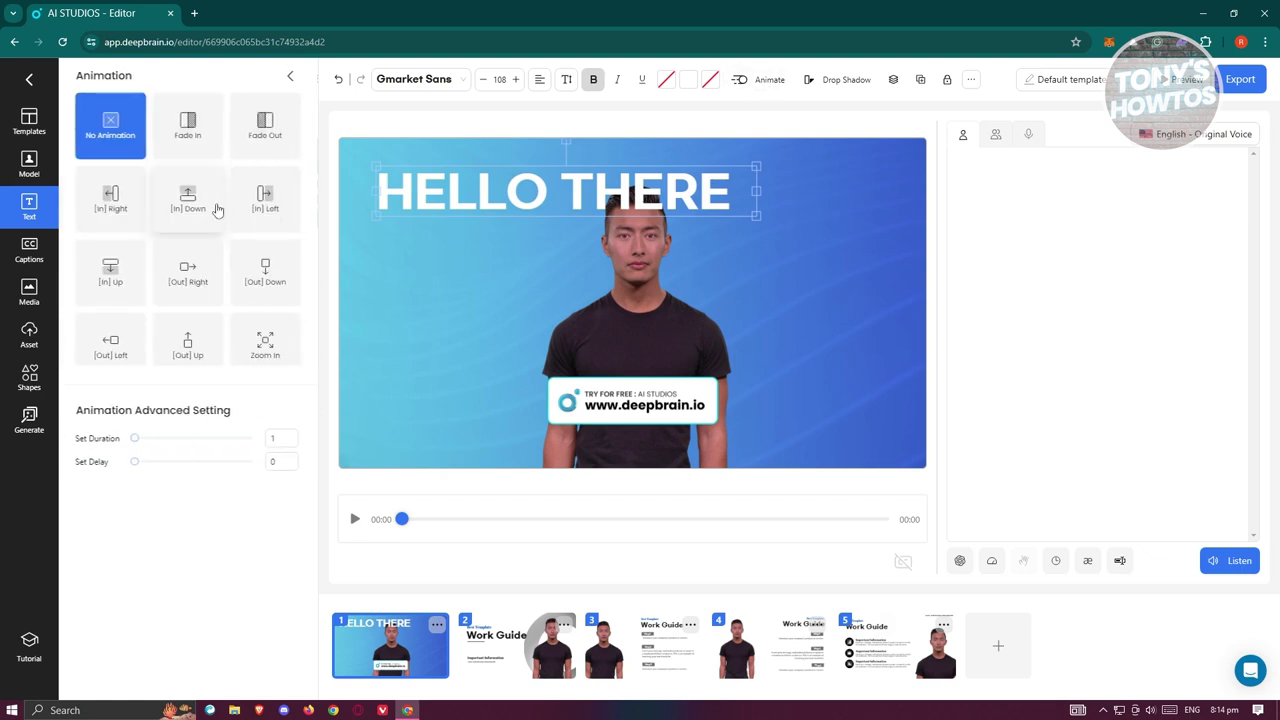
pyautogui.click(204, 136)
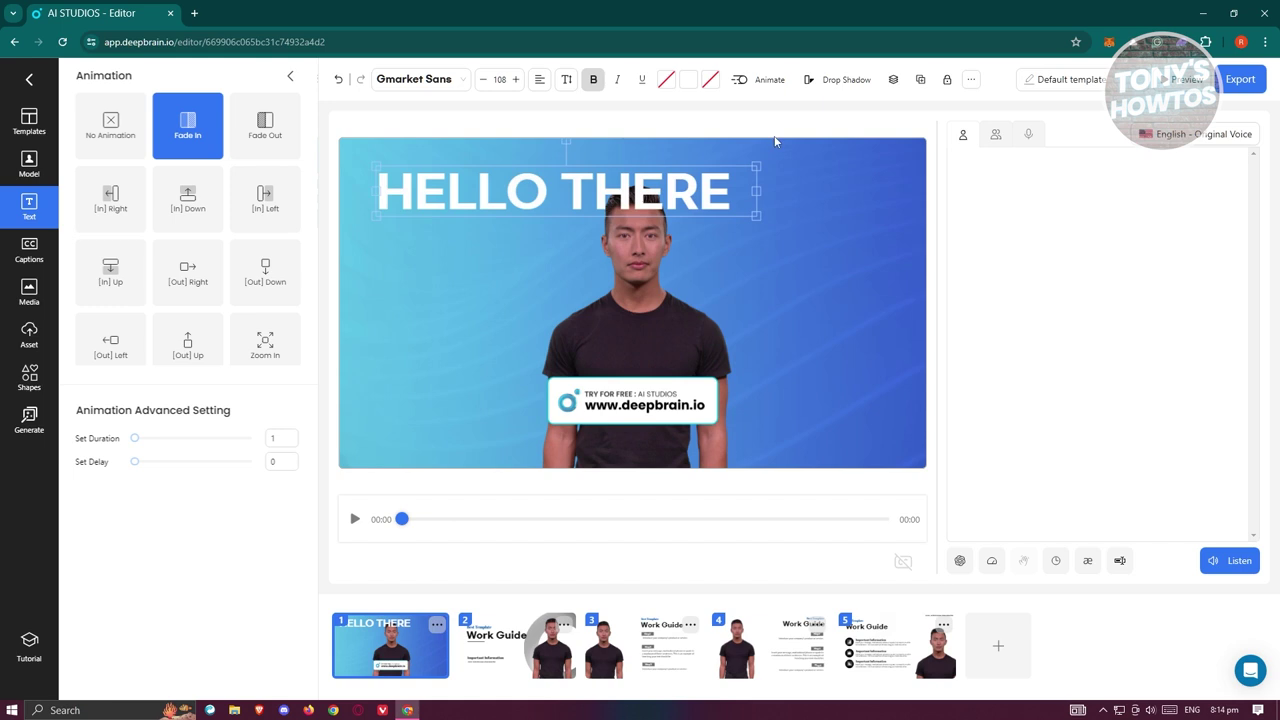
pyautogui.click(846, 81)
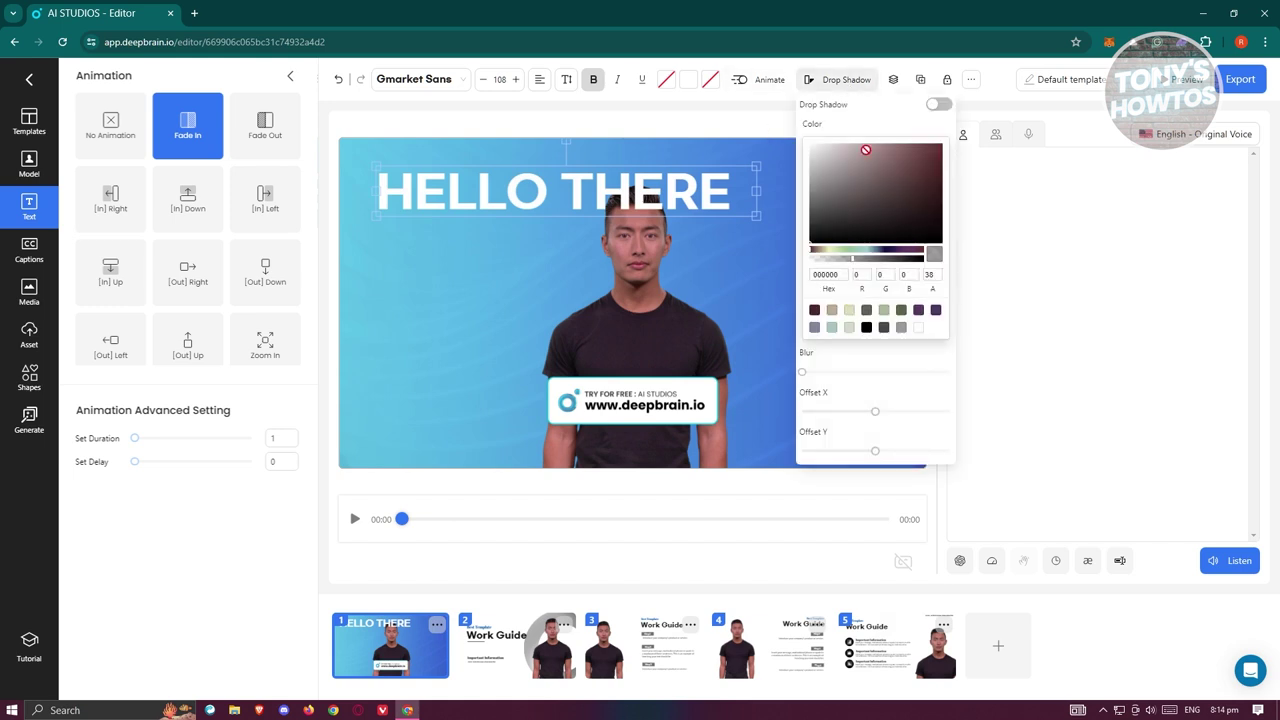
# Try a drop shadow on the title, remove it, then send the title one layer back
pyautogui.click(921, 195)
pyautogui.click(861, 219)
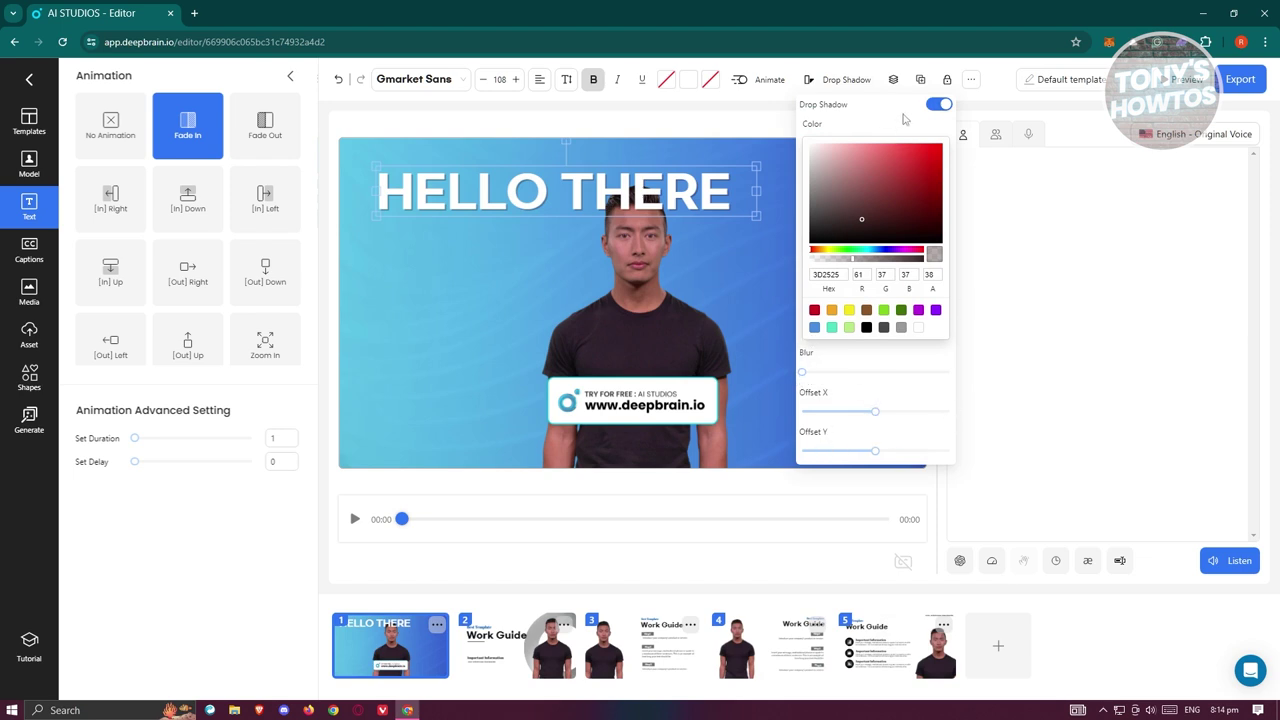
pyautogui.click(938, 104)
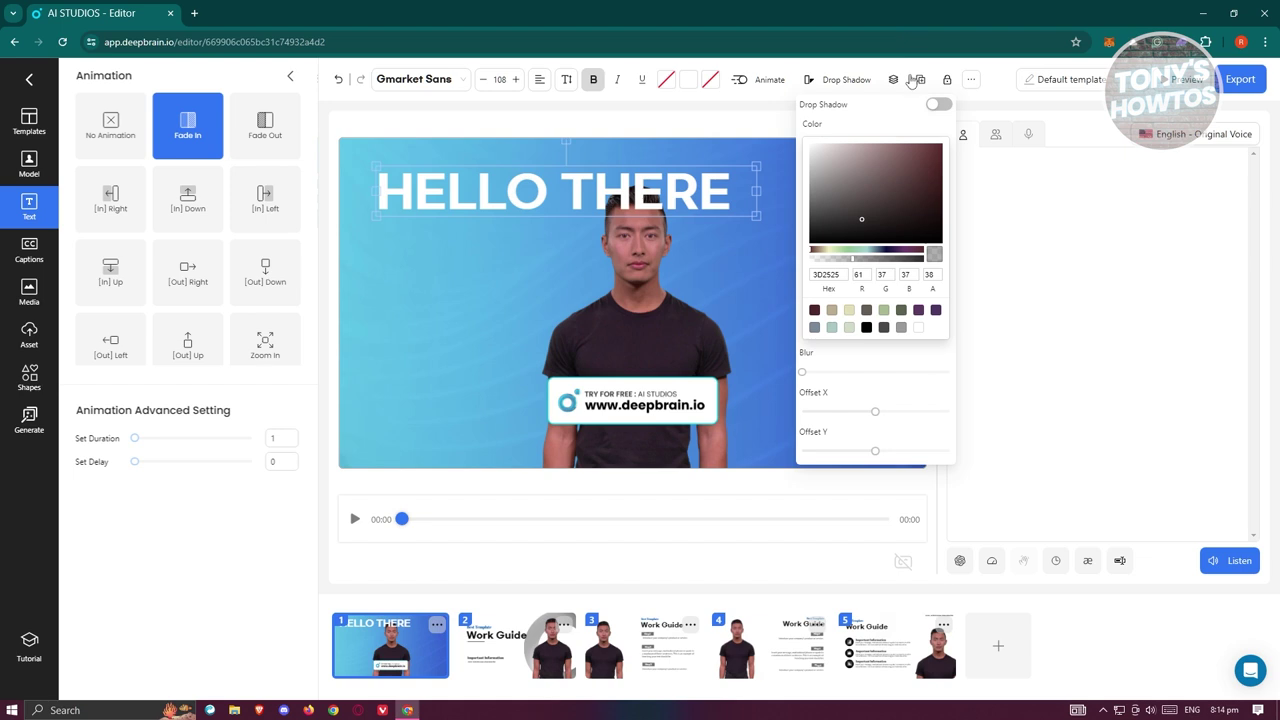
pyautogui.click(894, 80)
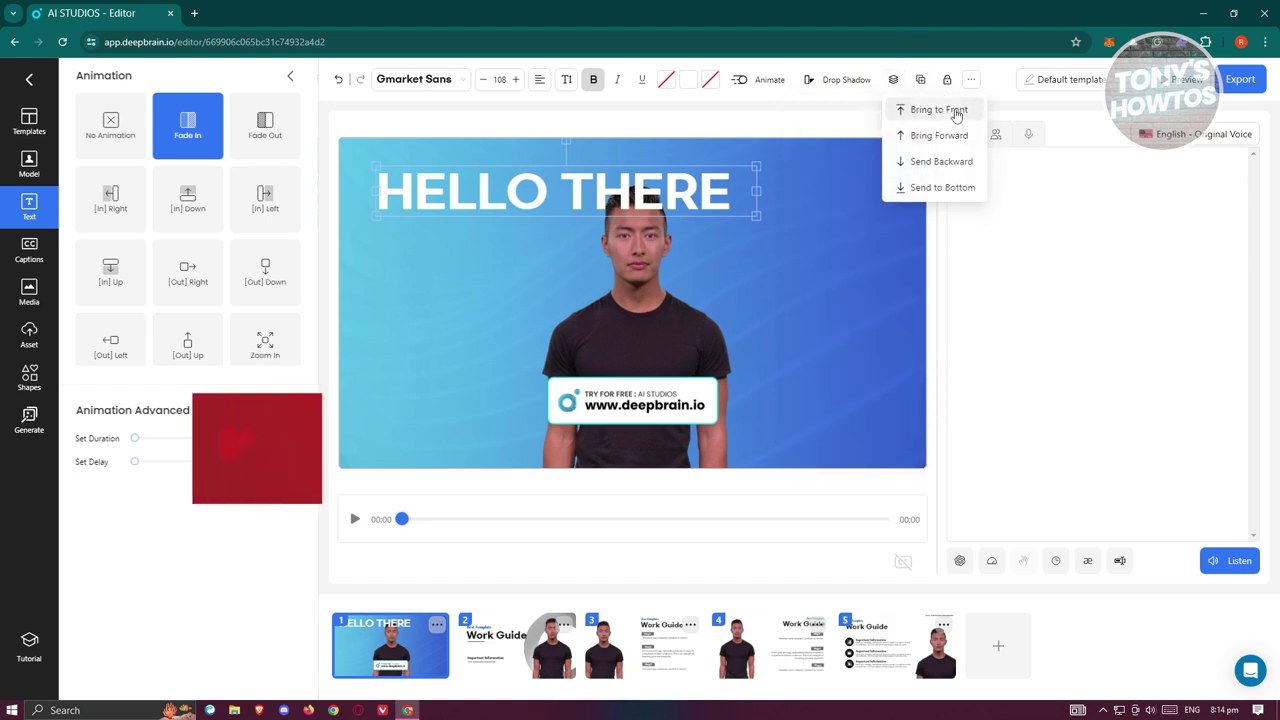
pyautogui.click(958, 174)
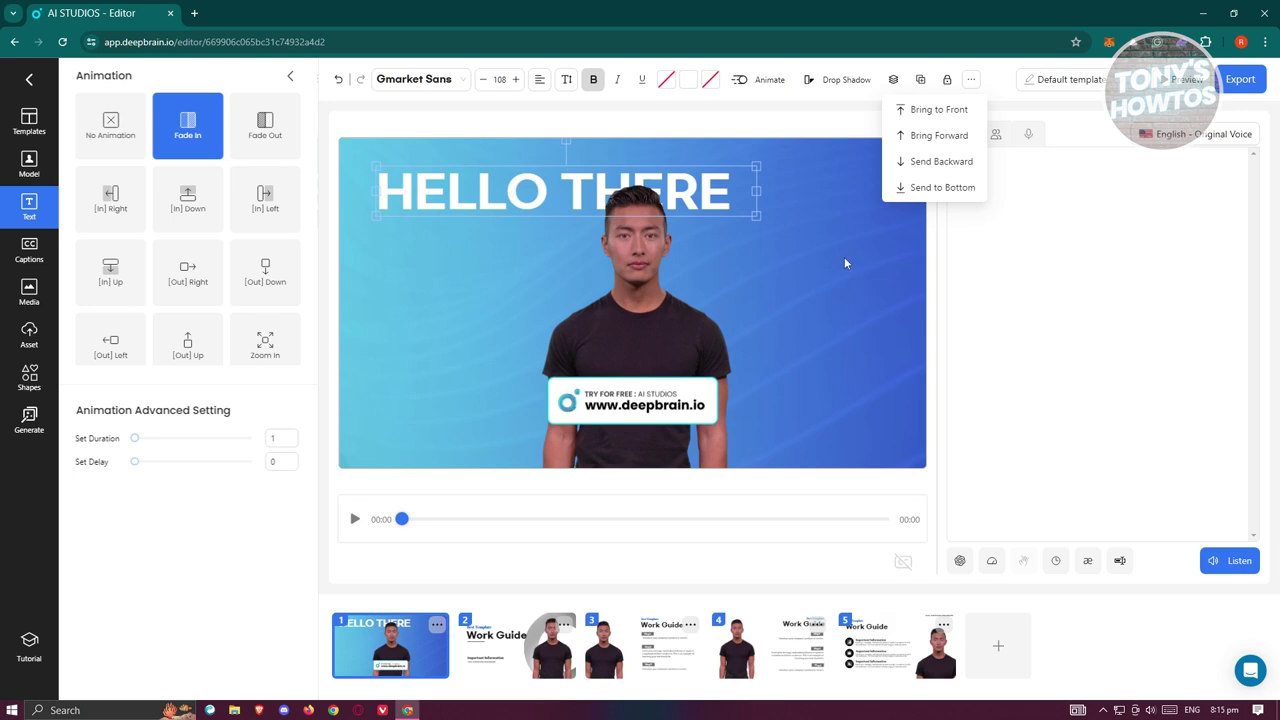
# Centre the HELLO THERE title horizontally above the avatar
pyautogui.moveTo(718, 188); pyautogui.dragTo(760, 183)
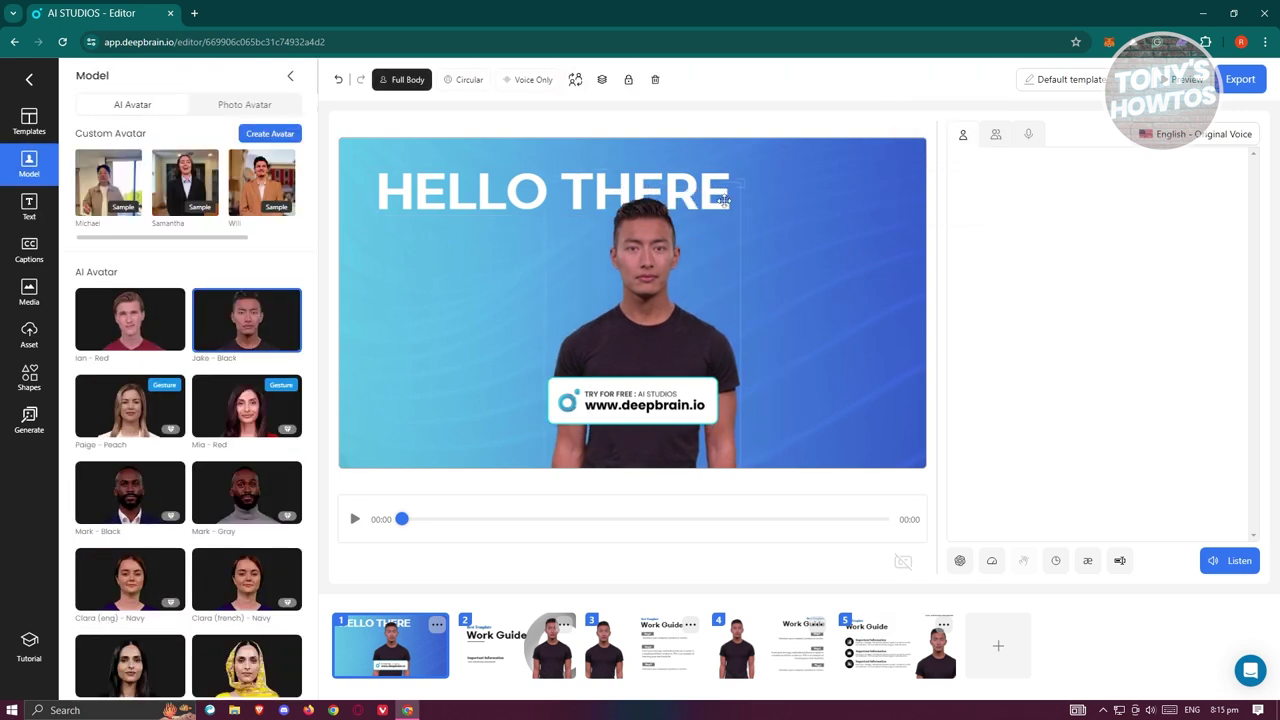
pyautogui.hotkey('ctrl', 'z')
pyautogui.click(433, 195)
pyautogui.moveTo(433, 195); pyautogui.dragTo(508, 195)
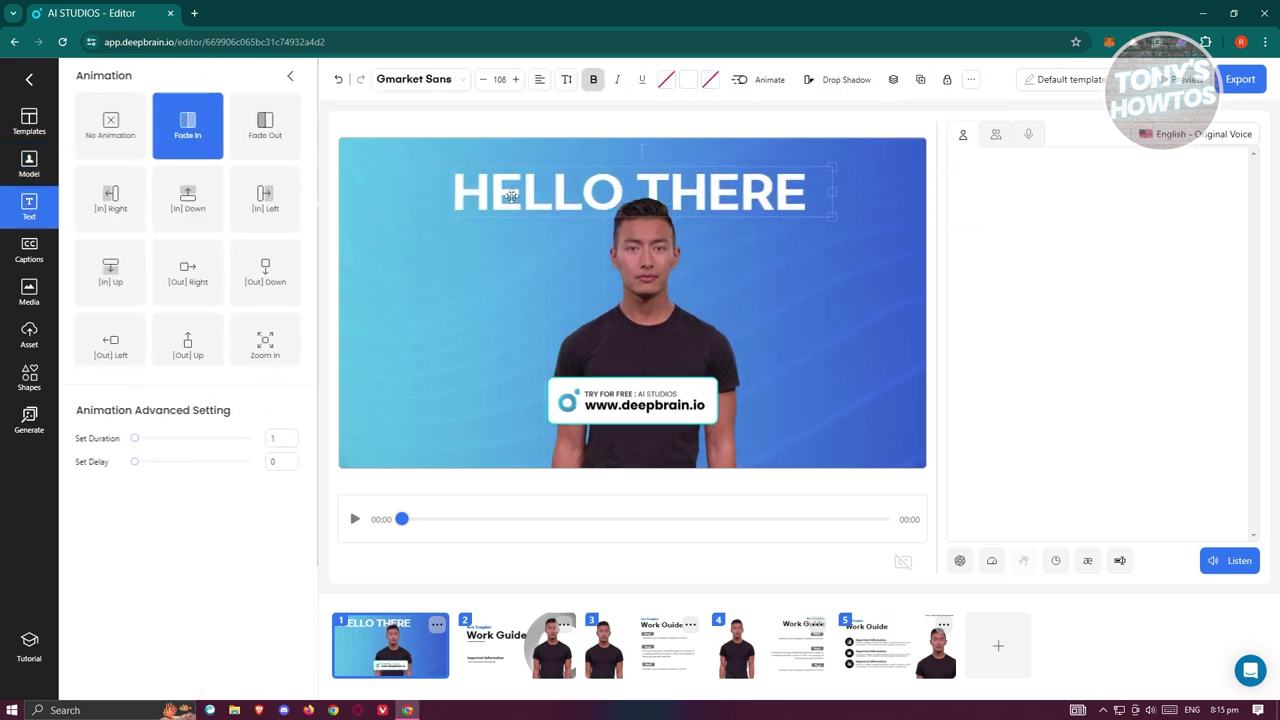
# Add the ocean water stock video and stretch it to fill the whole slide
pyautogui.click(978, 84)
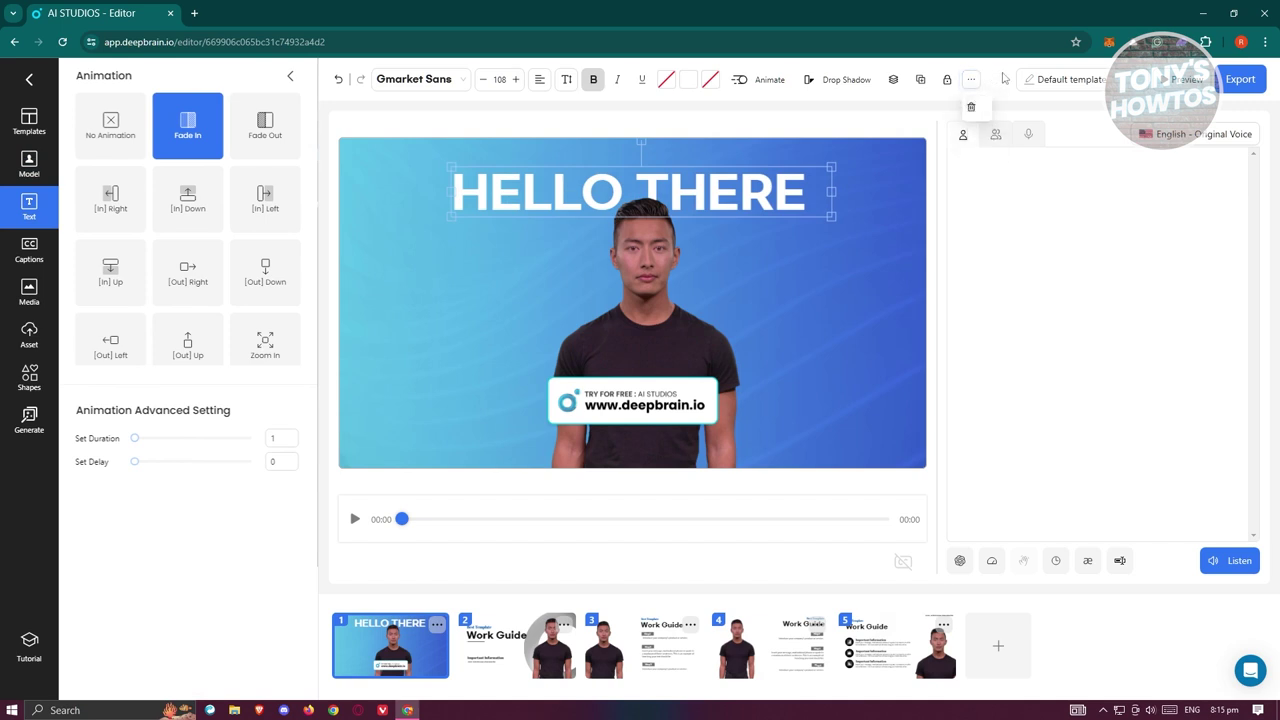
pyautogui.click(40, 249)
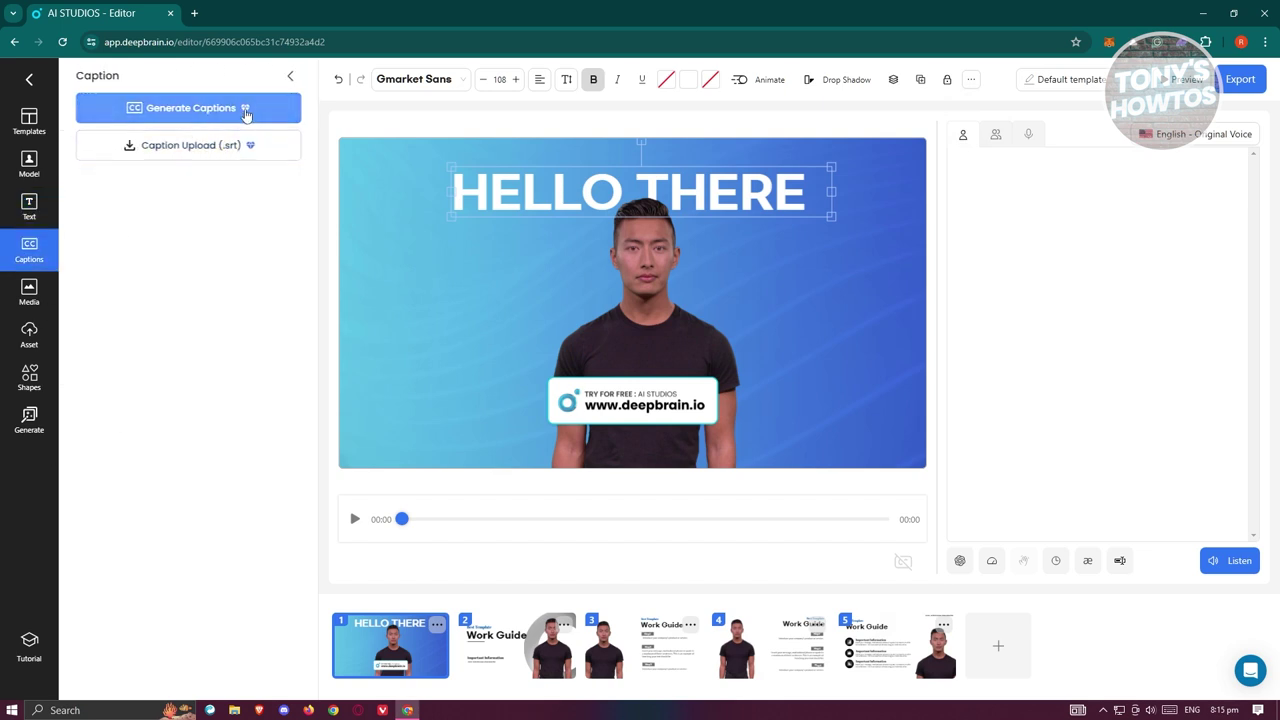
pyautogui.click(30, 295)
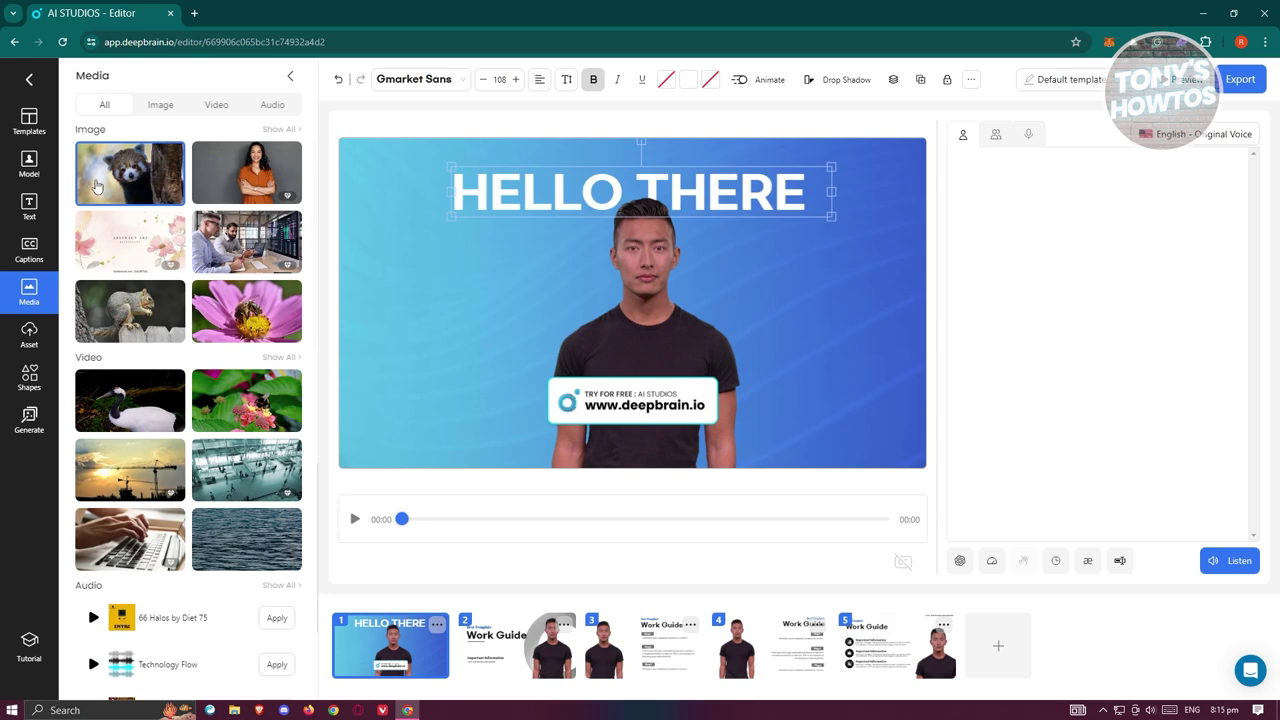
pyautogui.moveTo(96, 186); pyautogui.dragTo(225, 535)
pyautogui.click(224, 529)
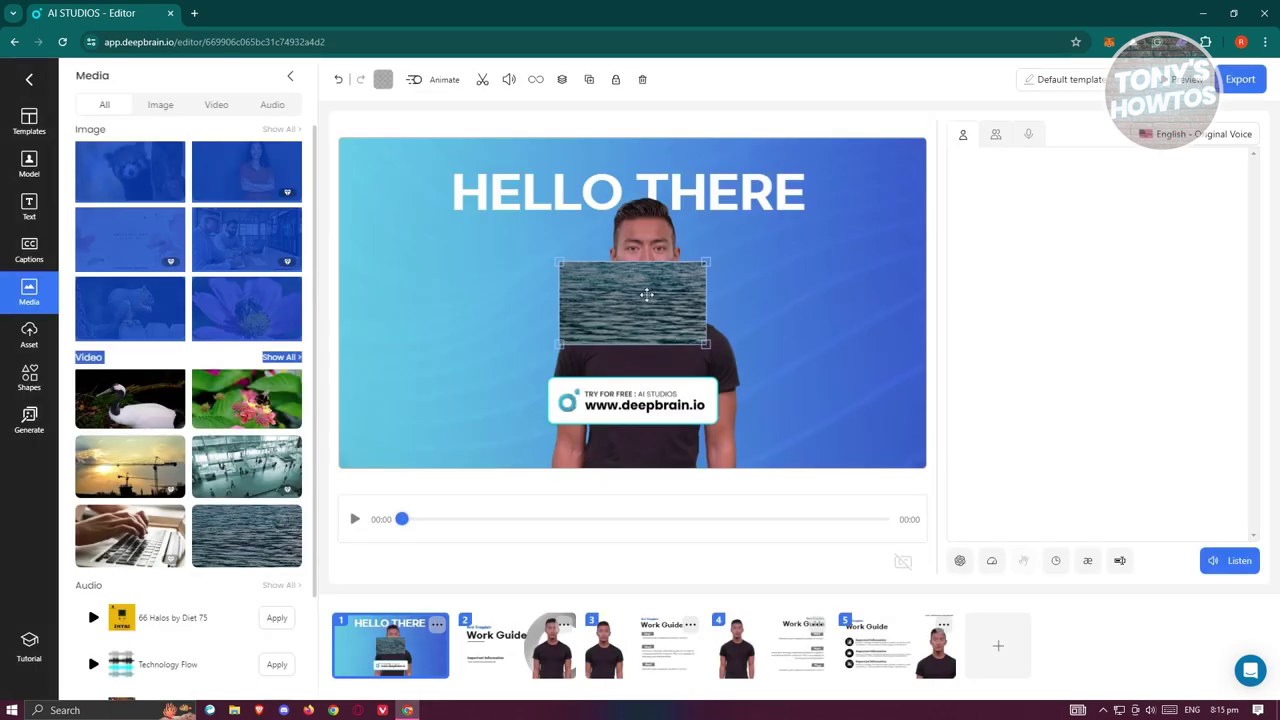
pyautogui.moveTo(647, 294); pyautogui.dragTo(427, 170)
pyautogui.moveTo(492, 226); pyautogui.dragTo(916, 488)
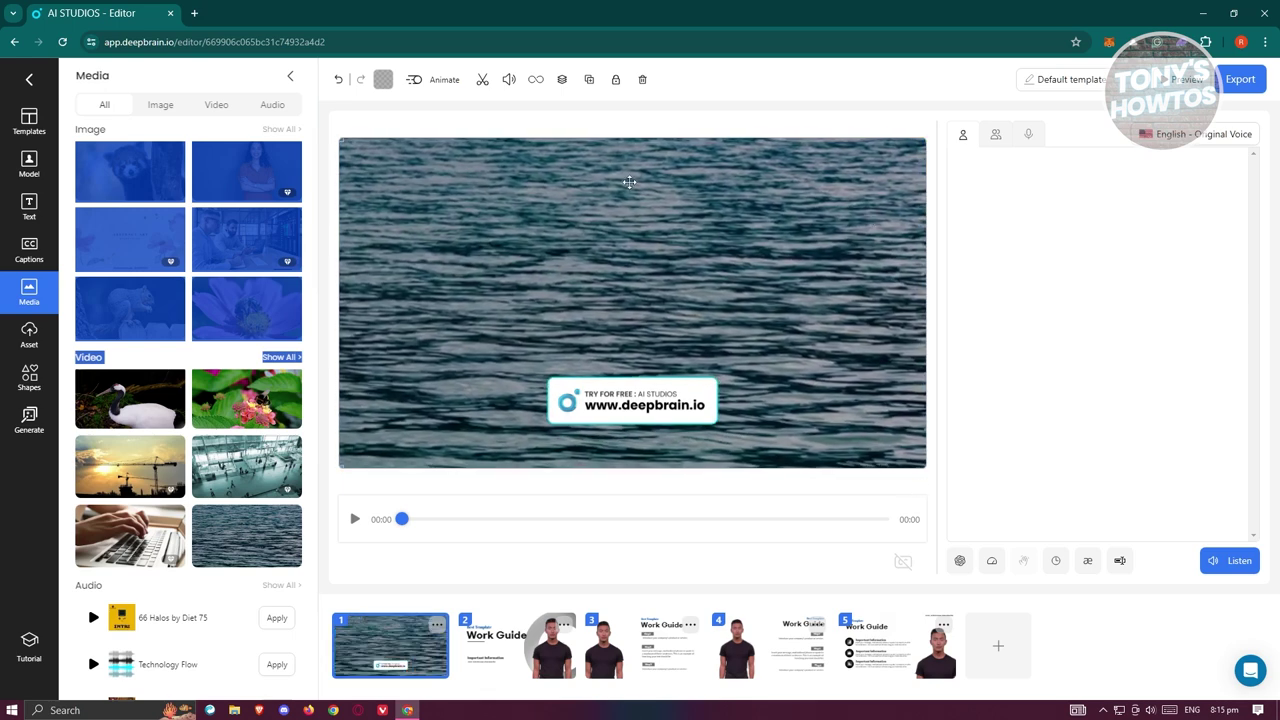
# Send the ocean video to the bottom layer, behind the title and presenter
pyautogui.click(563, 79)
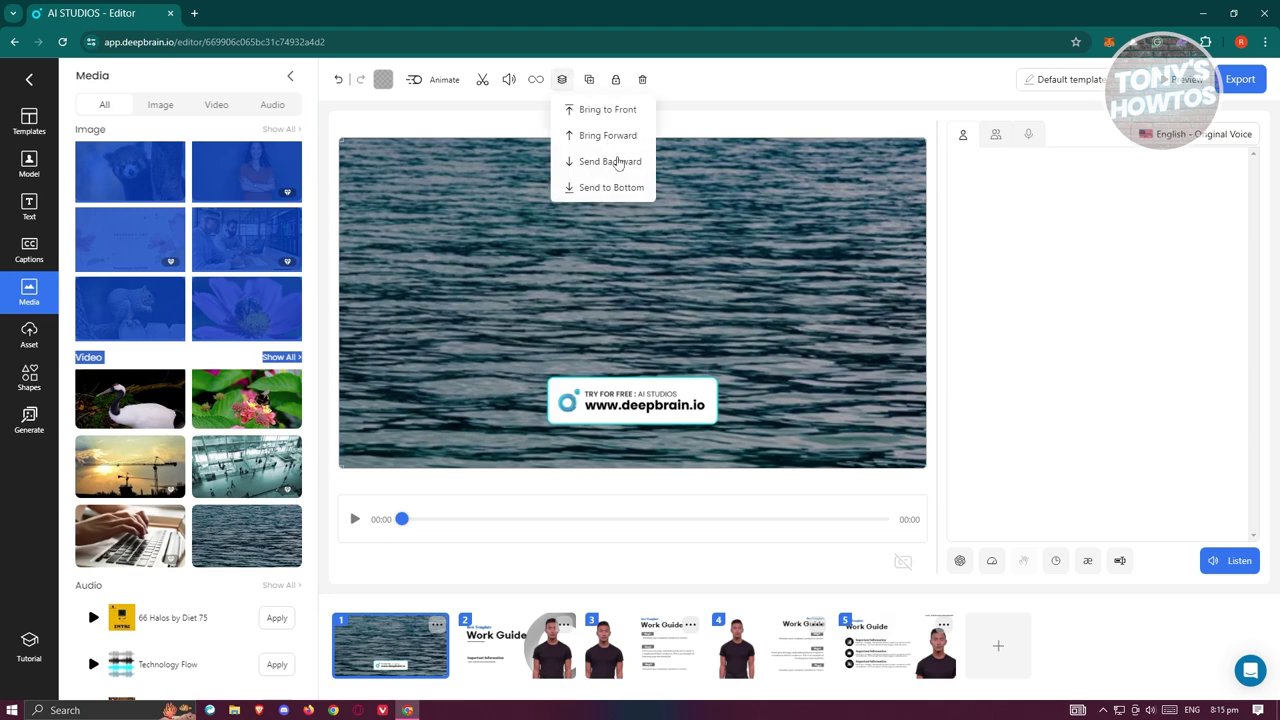
pyautogui.click(613, 195)
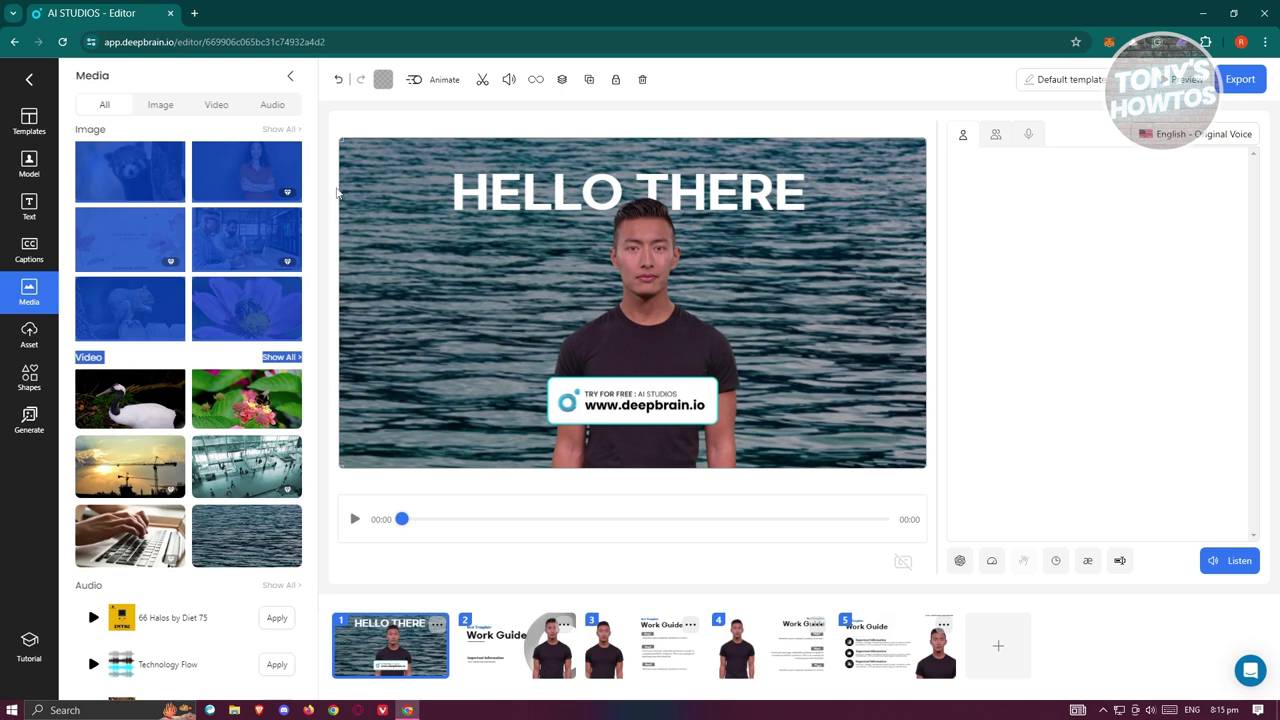
pyautogui.click(338, 121)
pyautogui.click(573, 194)
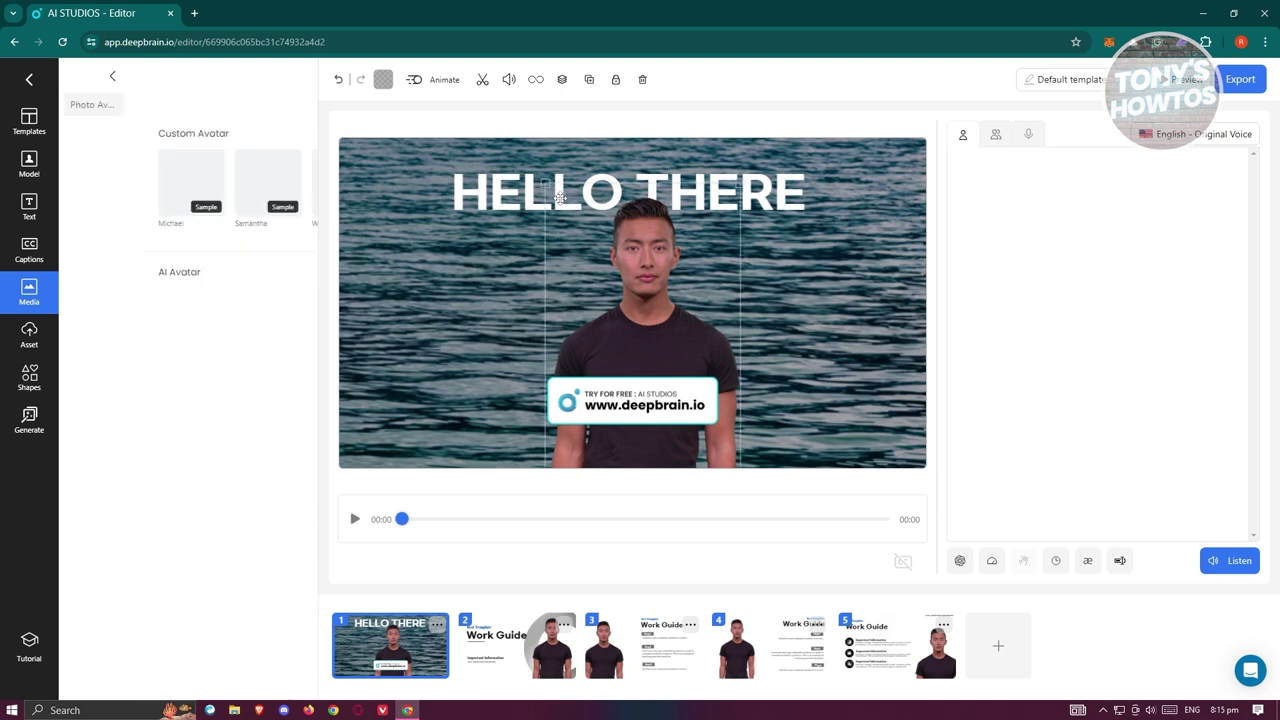
# Filter uploaded assets by Video then All, cancel the file upload, and show the Shapes library
pyautogui.click(30, 336)
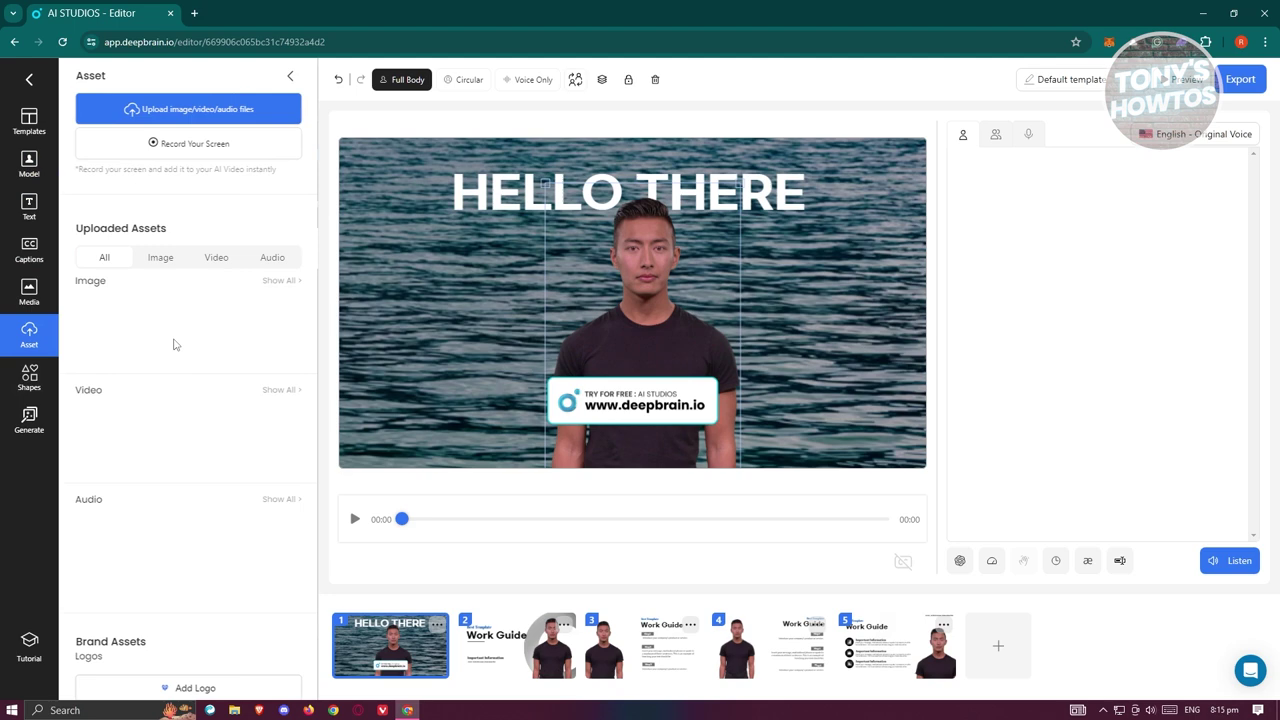
pyautogui.click(218, 258)
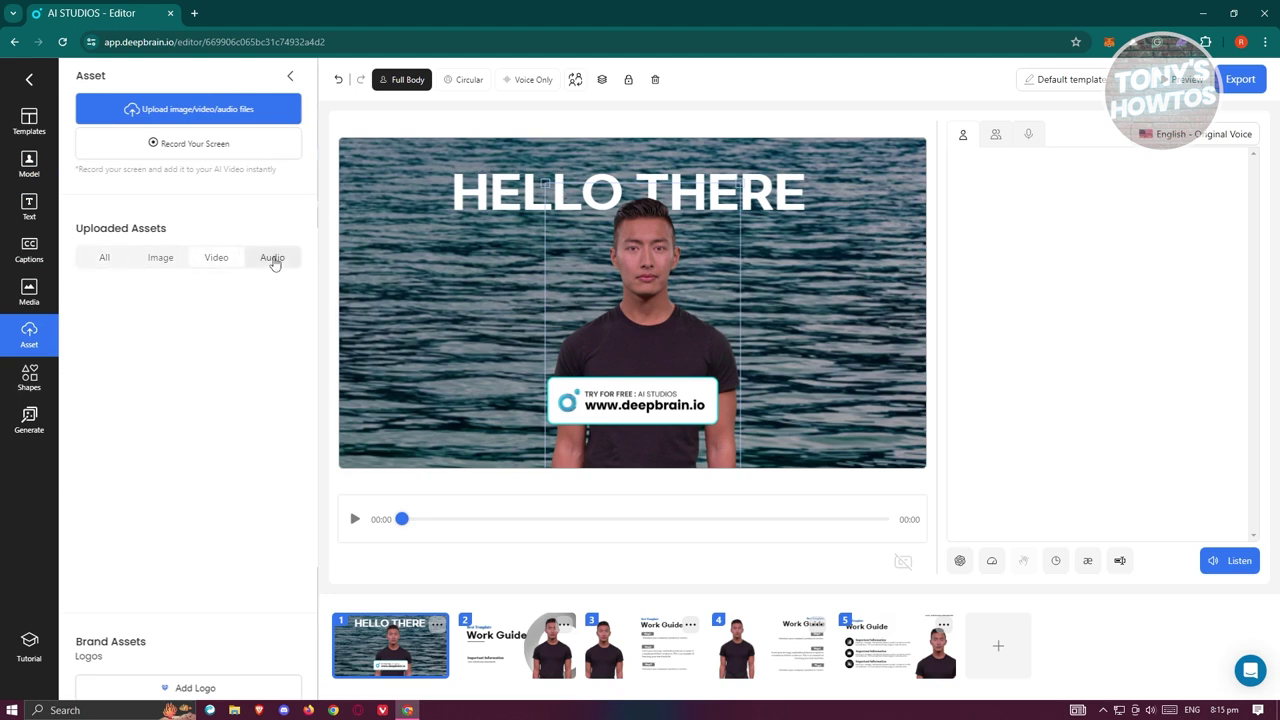
pyautogui.click(105, 259)
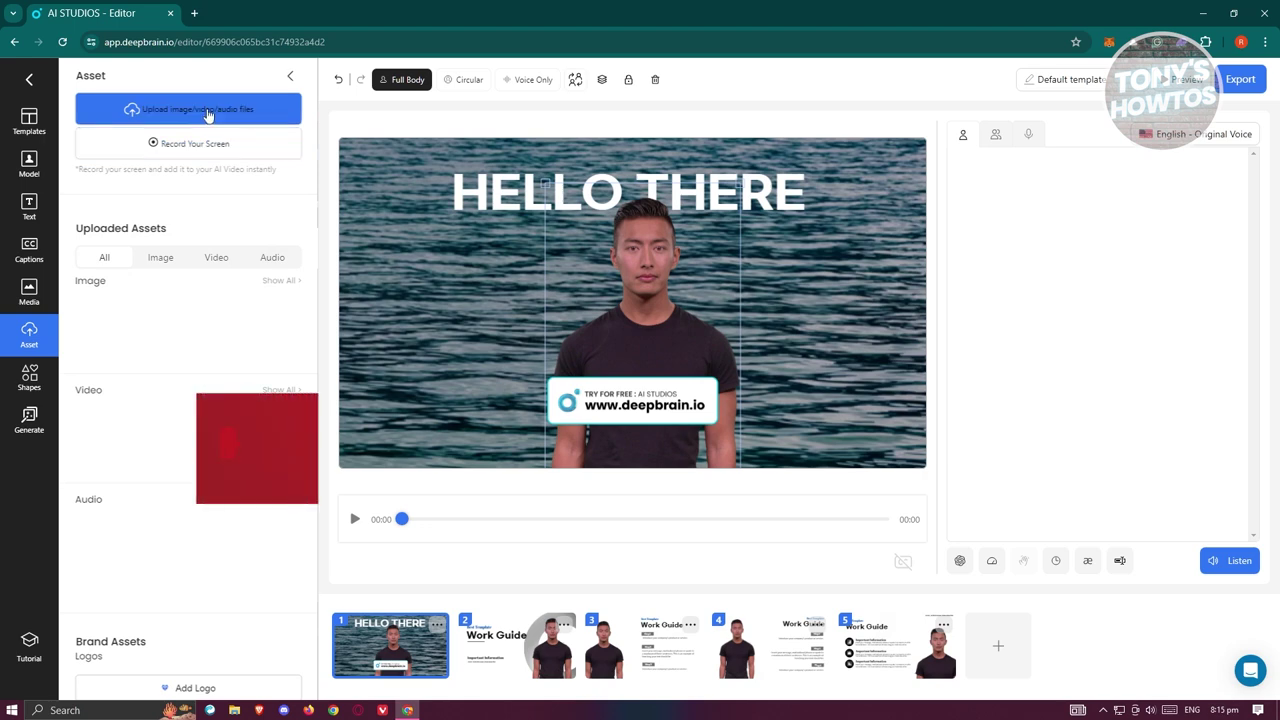
pyautogui.click(175, 118)
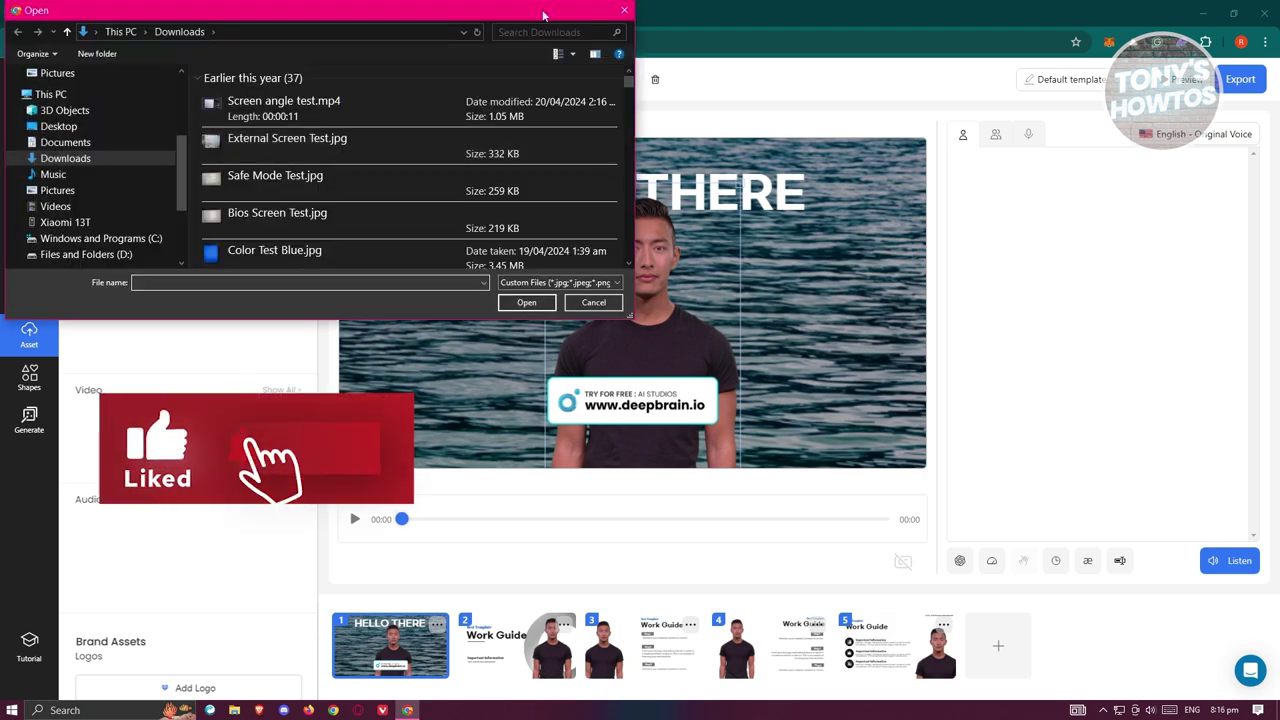
pyautogui.click(624, 11)
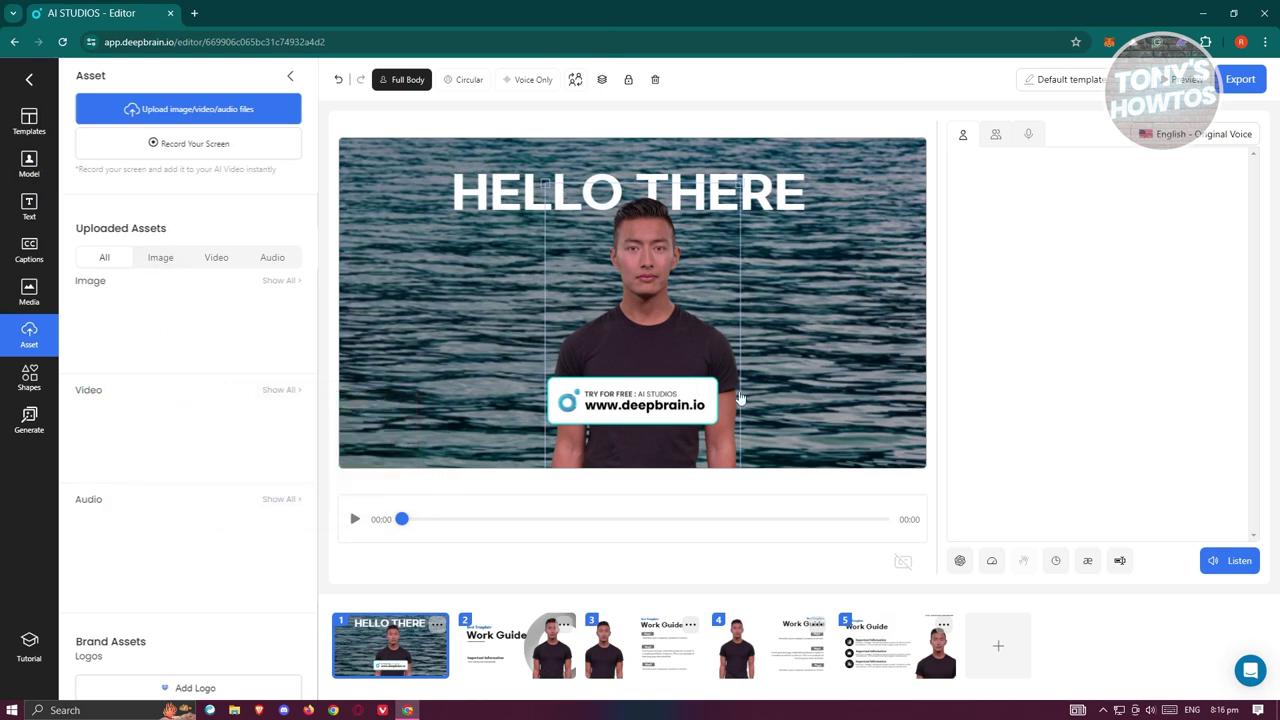
pyautogui.click(30, 380)
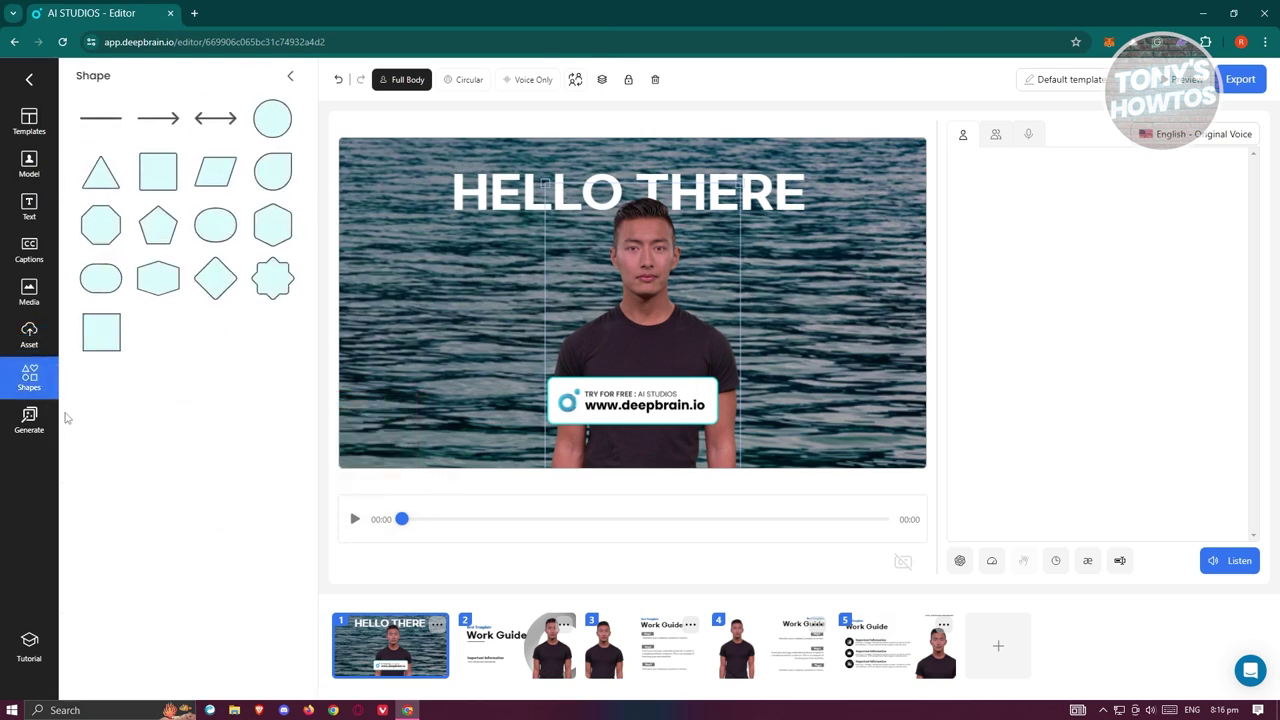
# Add a white arrow left of the presenter, lengthen it down-left, and shift it up-right
pyautogui.moveTo(157, 117); pyautogui.dragTo(375, 178)
pyautogui.click(168, 128)
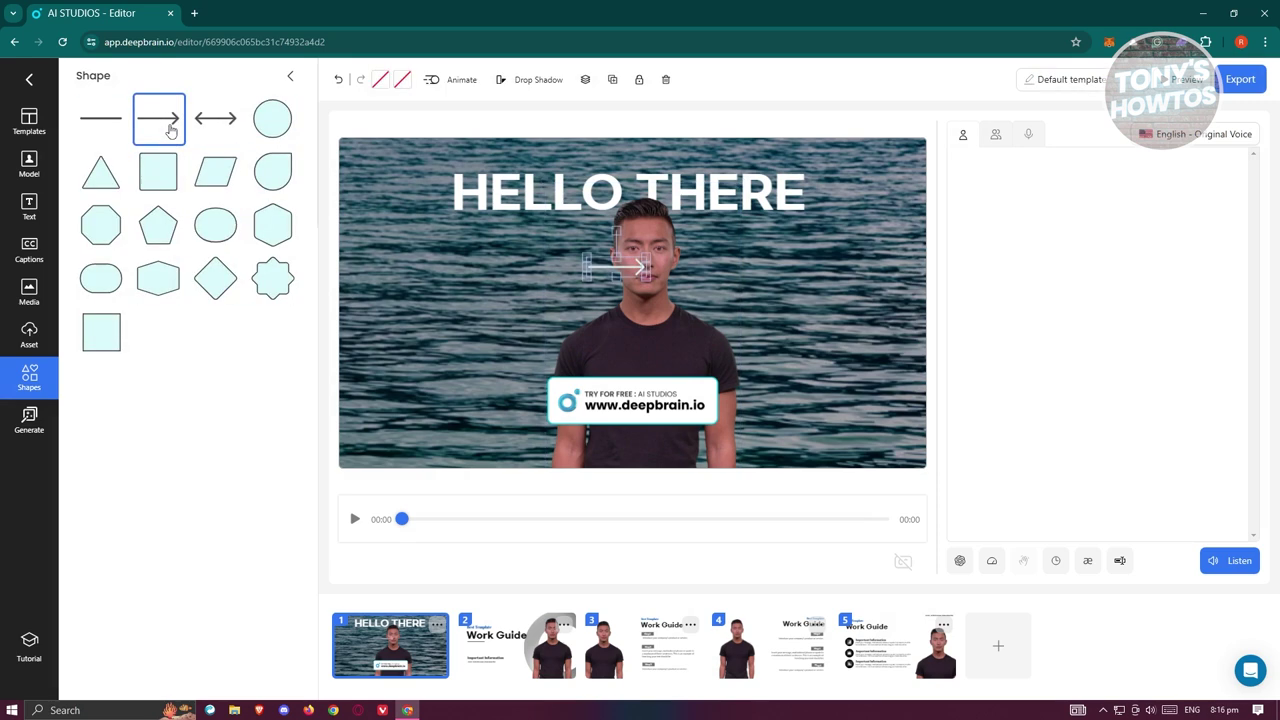
pyautogui.moveTo(591, 263); pyautogui.dragTo(396, 260)
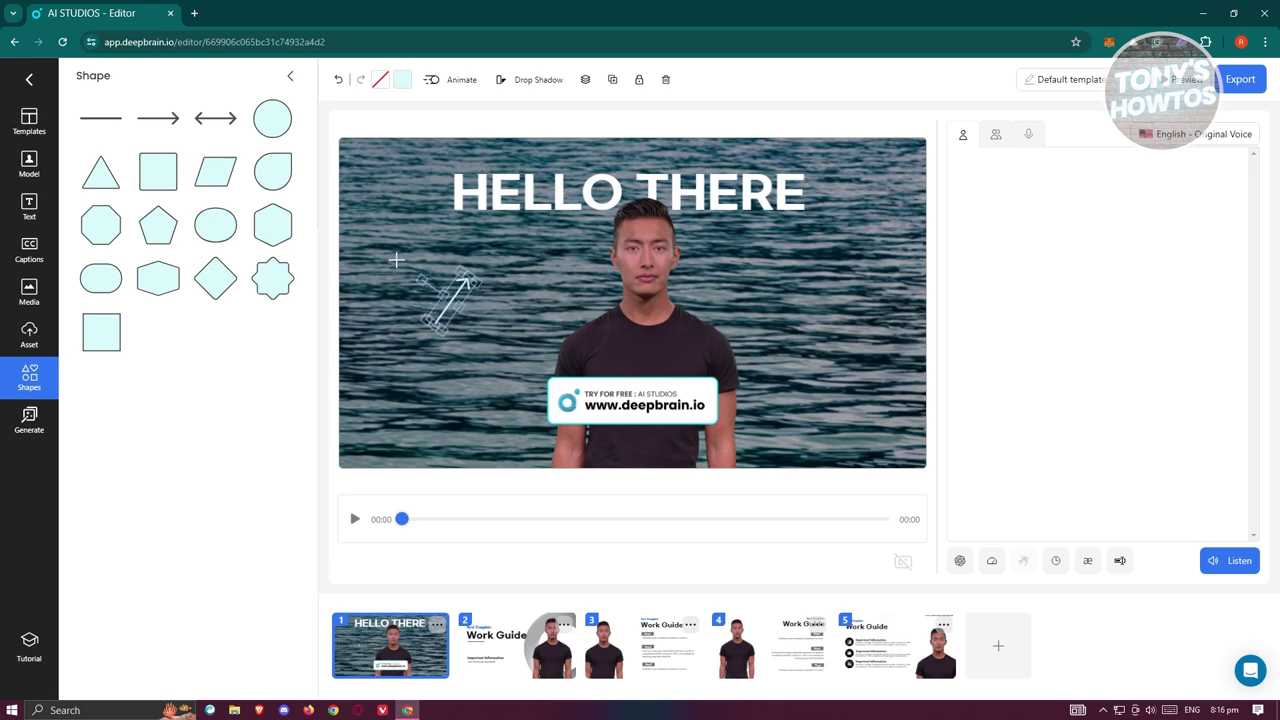
pyautogui.moveTo(446, 333); pyautogui.dragTo(396, 405)
pyautogui.moveTo(460, 311); pyautogui.dragTo(506, 281)
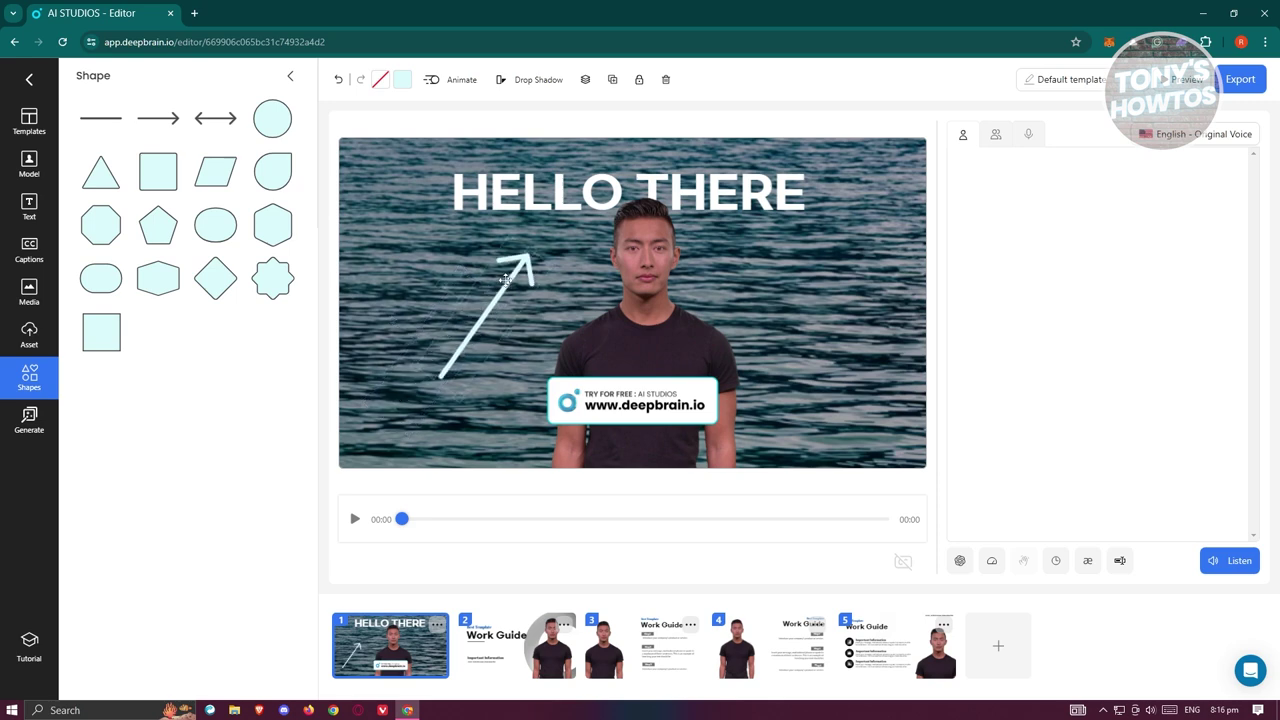
pyautogui.click(37, 418)
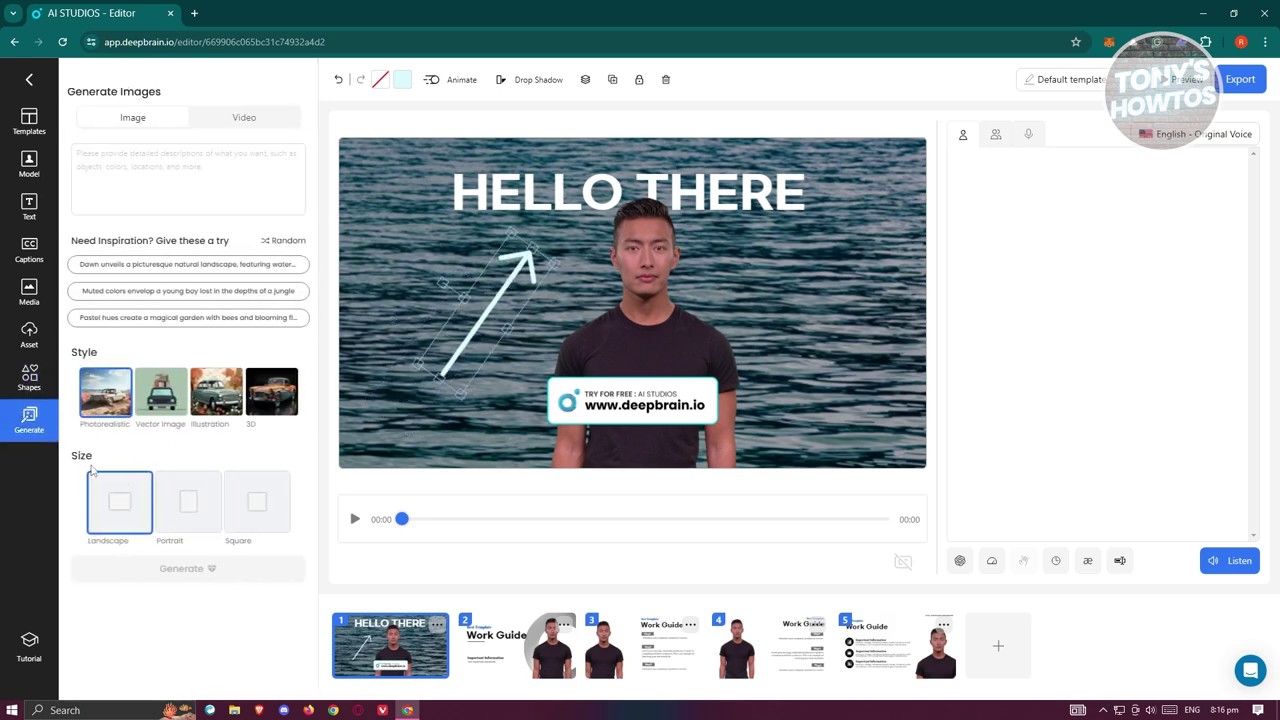
# Try multi-speaker conversation mode for the script, then confirm returning to the single-speaker script
pyautogui.click(236, 166)
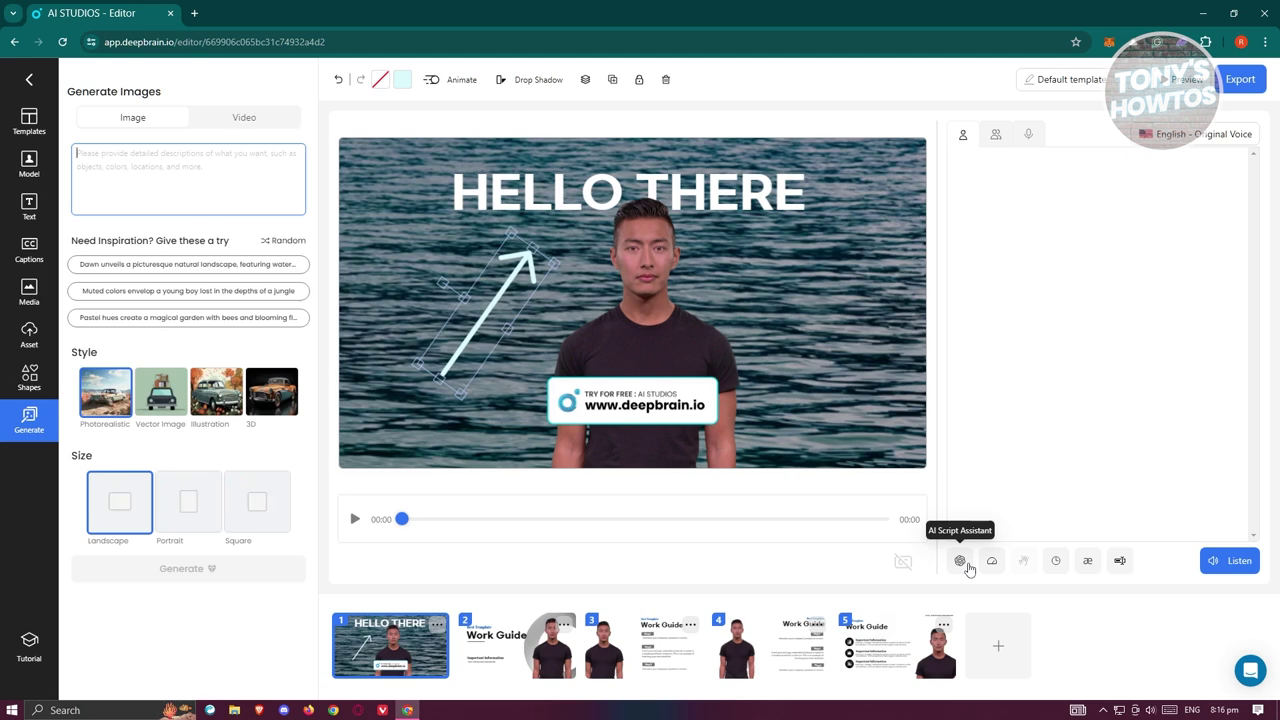
pyautogui.click(1001, 172)
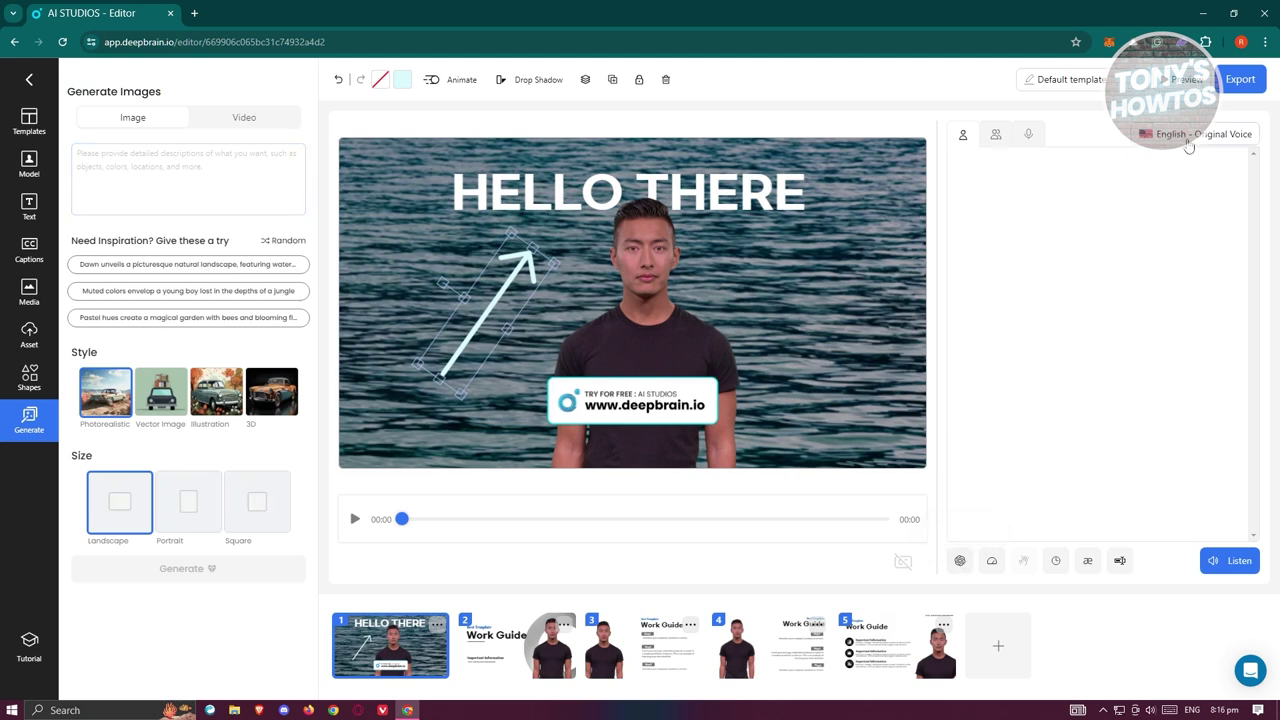
pyautogui.click(997, 137)
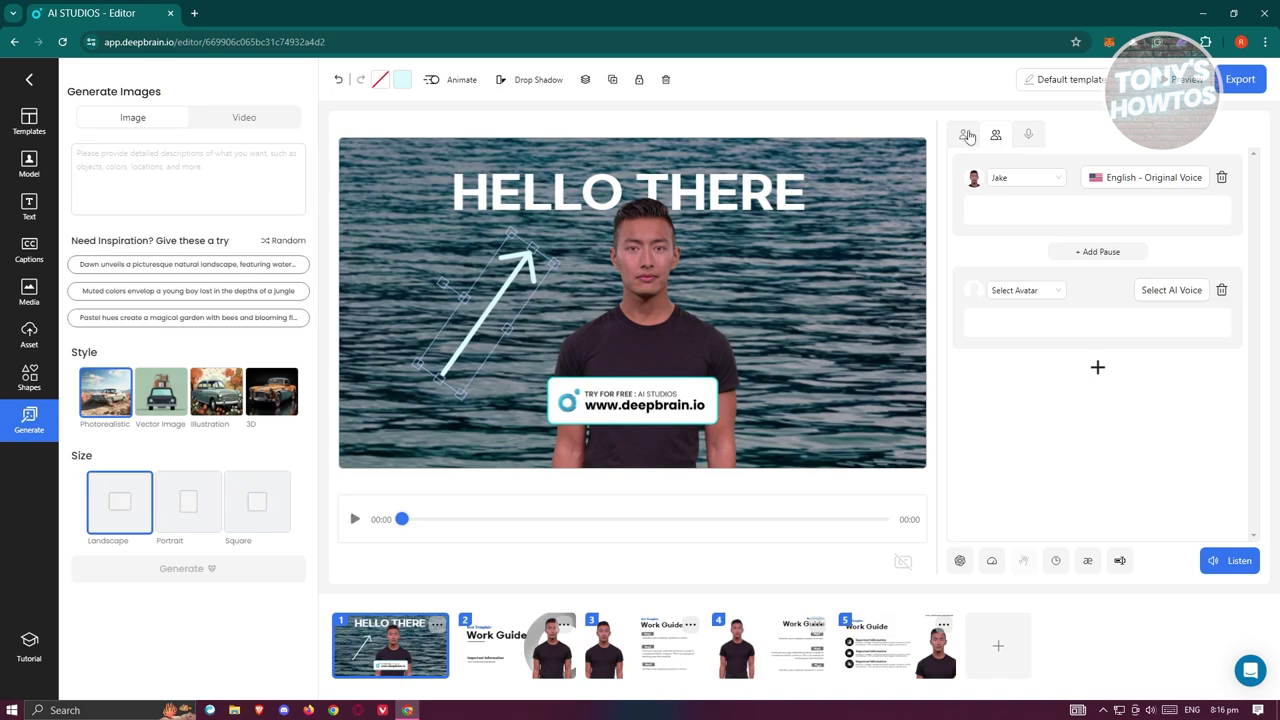
pyautogui.click(967, 137)
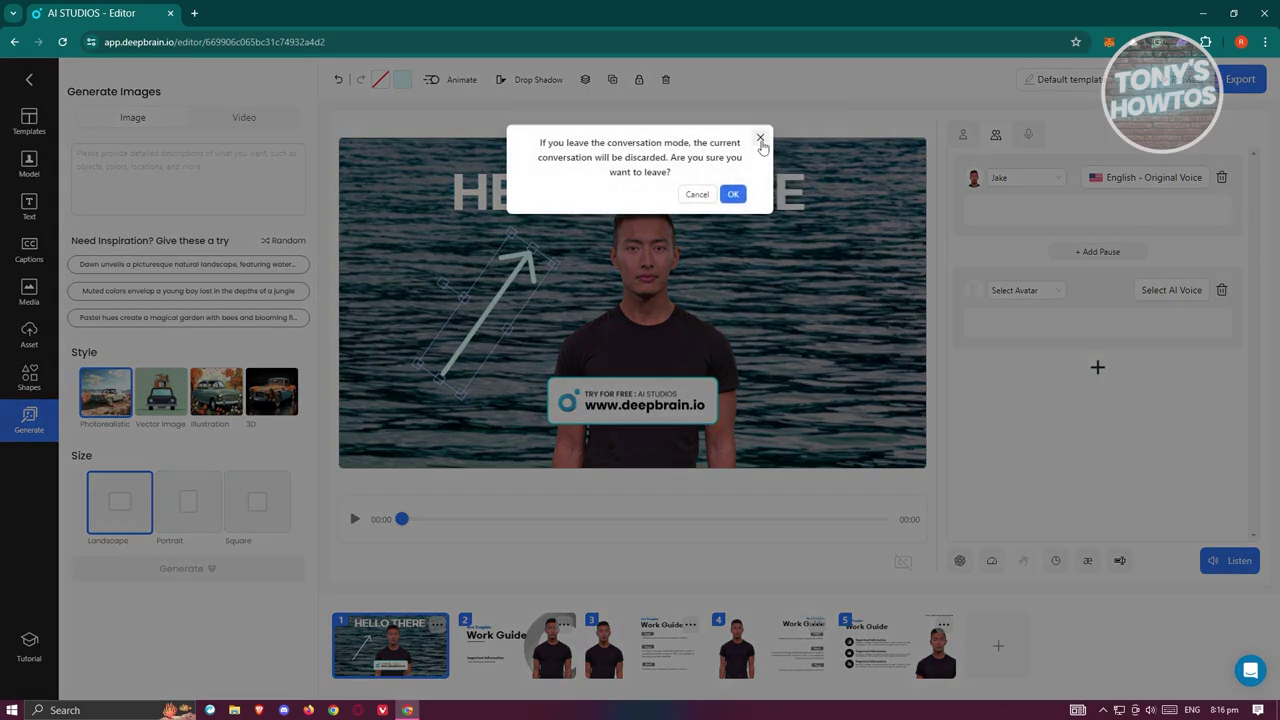
pyautogui.click(762, 140)
pyautogui.click(963, 135)
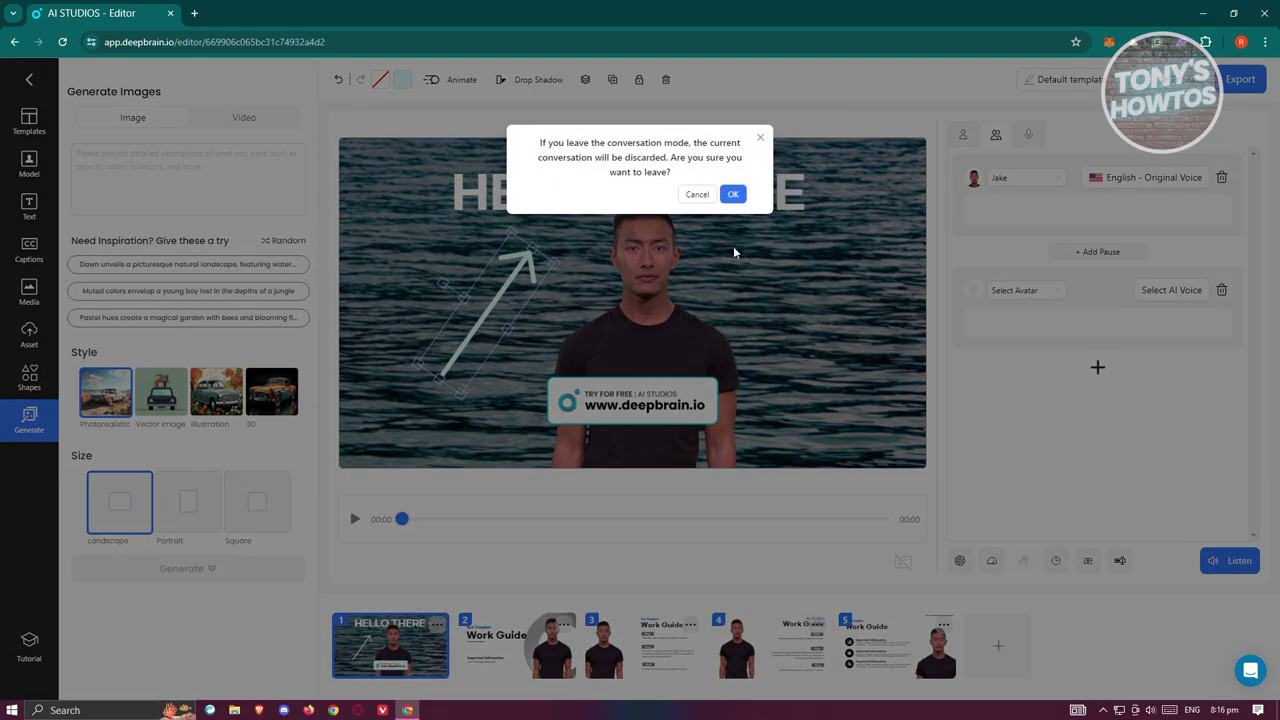
pyautogui.click(733, 196)
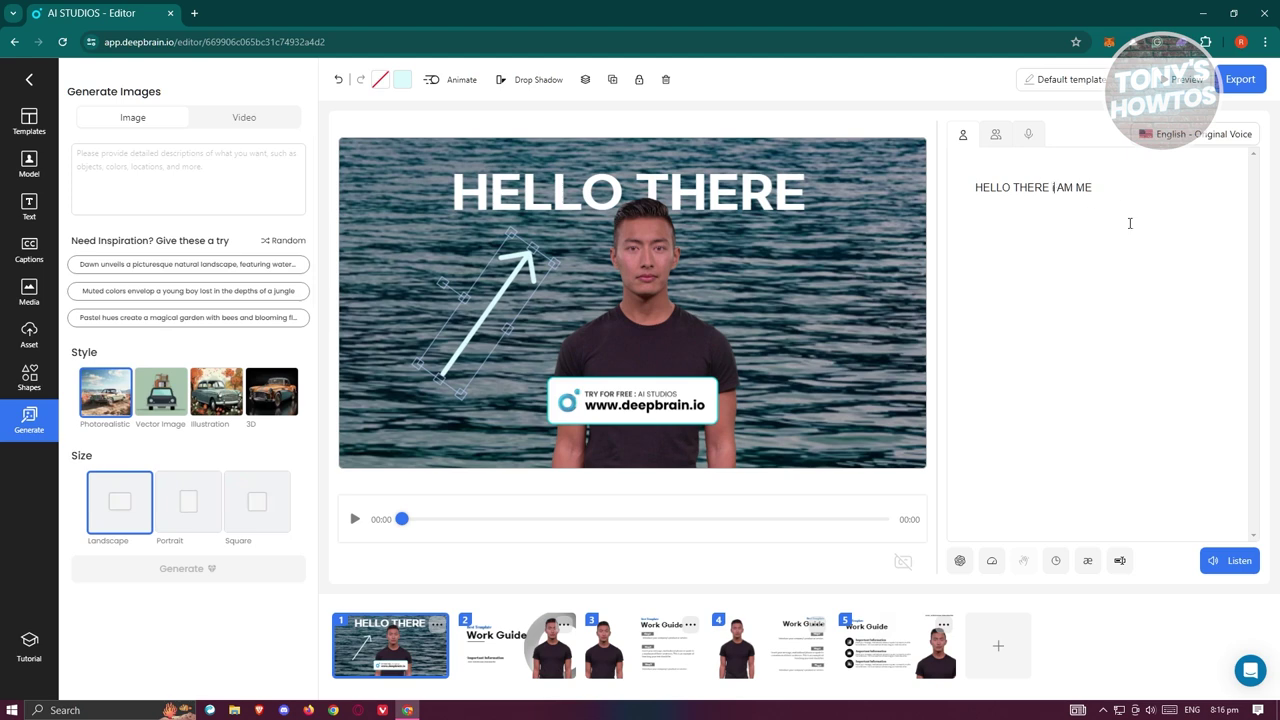
# Retype the I in 'HELLO THERE I AM ME' and generate a 4-second voice preview
pyautogui.press('BackSpace')
pyautogui.write('I')
pyautogui.click(1232, 561)
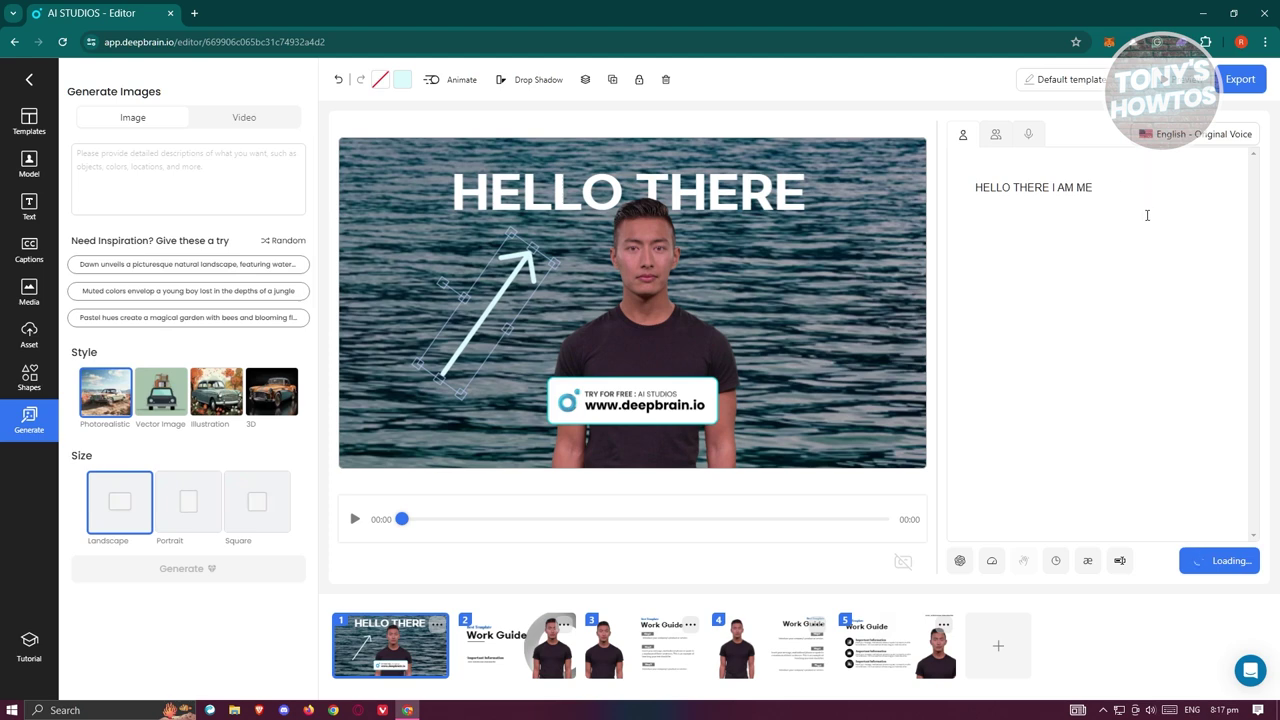
# Preview the second-speaker avatar list in conversation mode, return to single-speaker, and list other voices
pyautogui.click(997, 142)
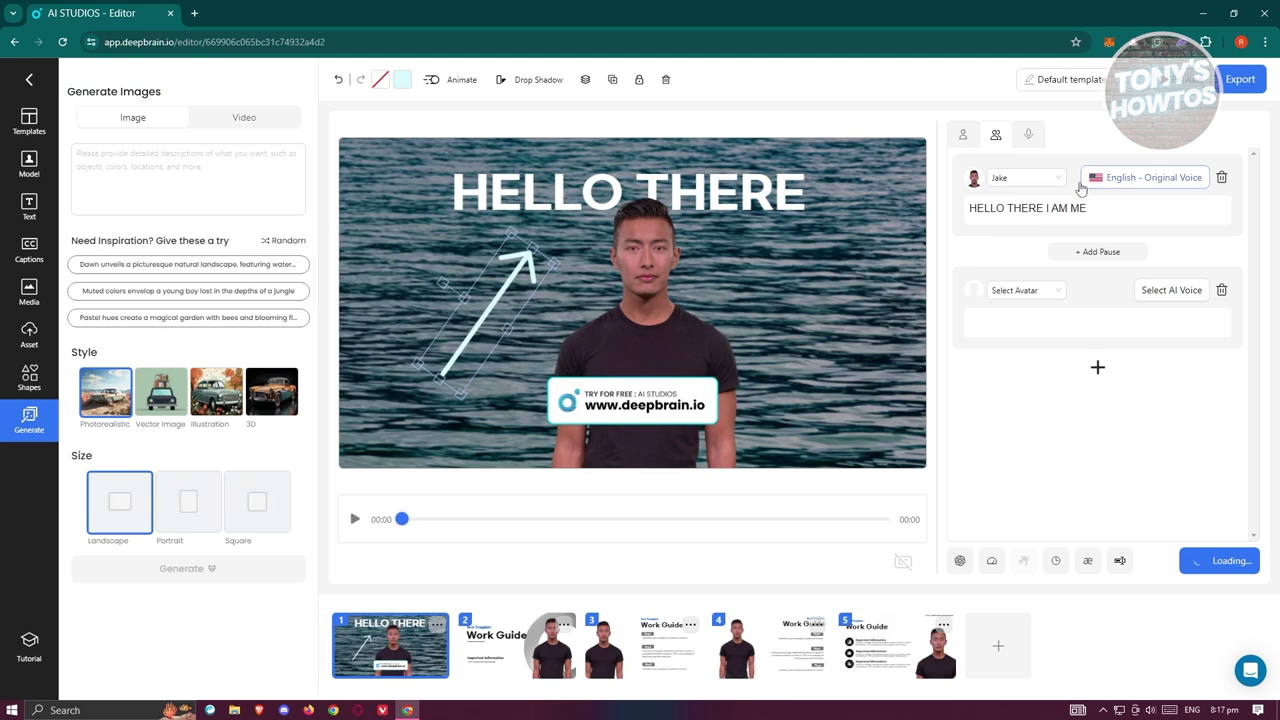
pyautogui.click(1026, 291)
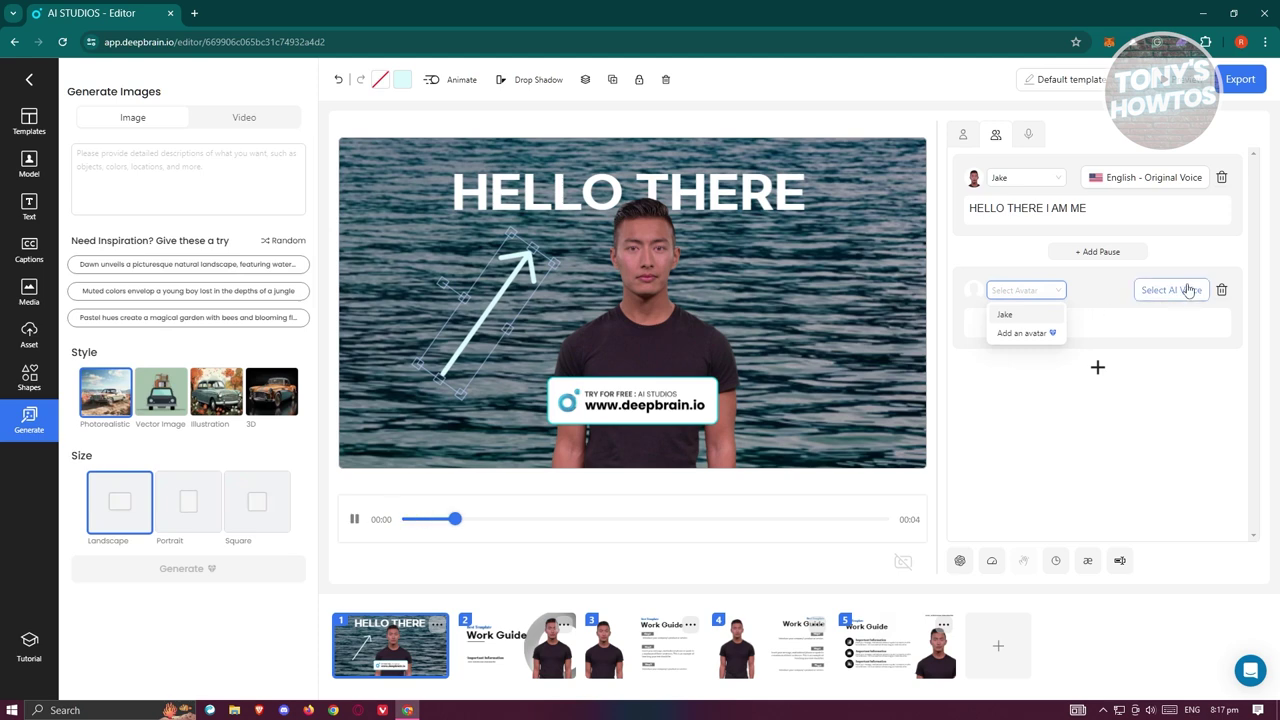
pyautogui.click(356, 520)
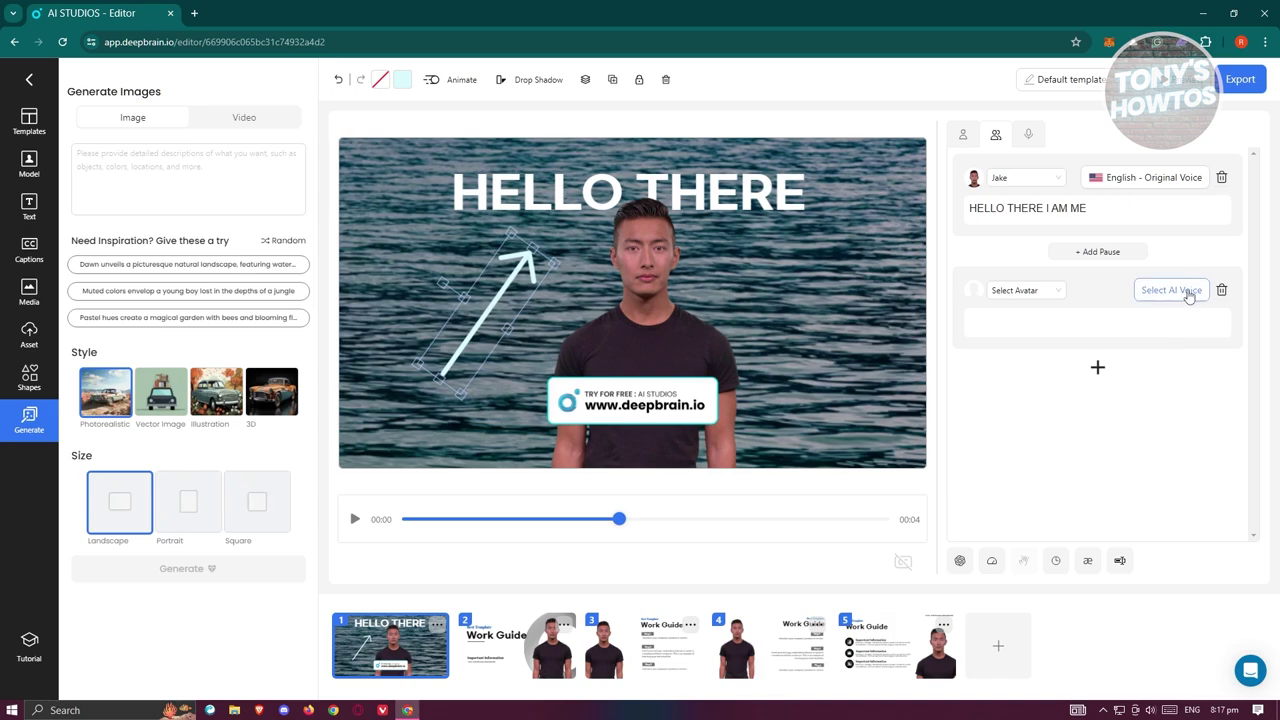
pyautogui.click(970, 138)
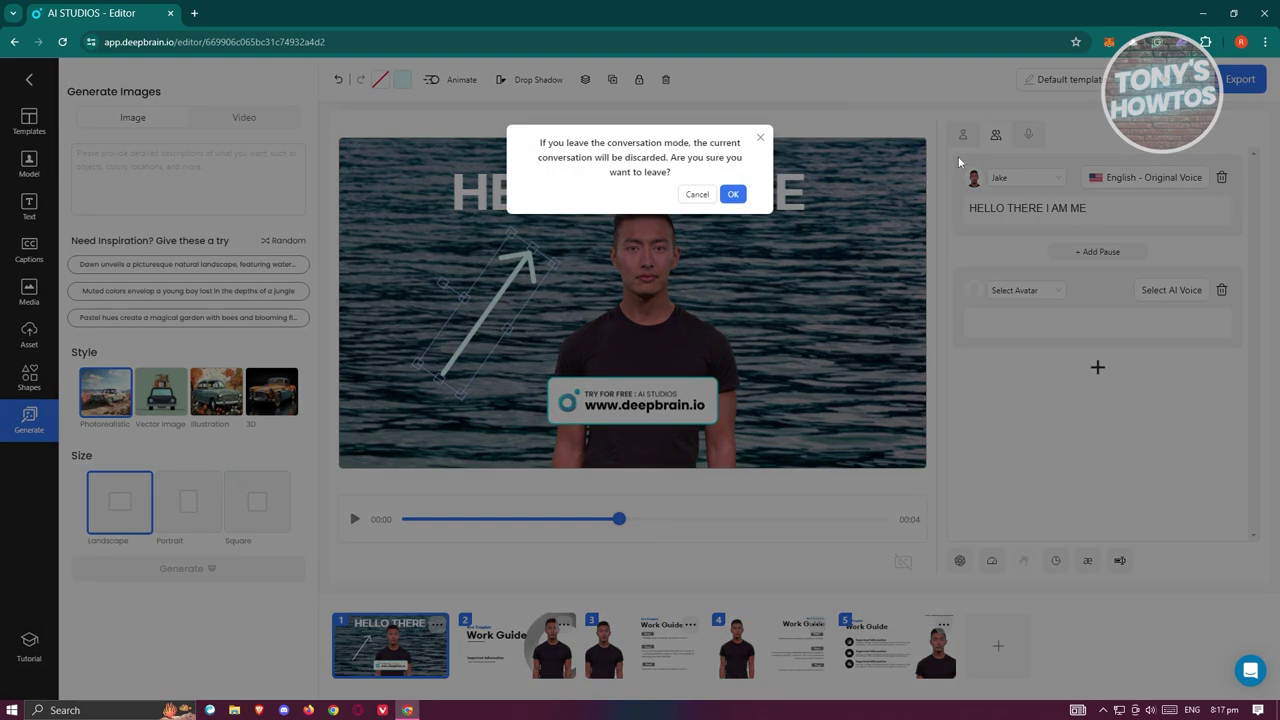
pyautogui.click(731, 191)
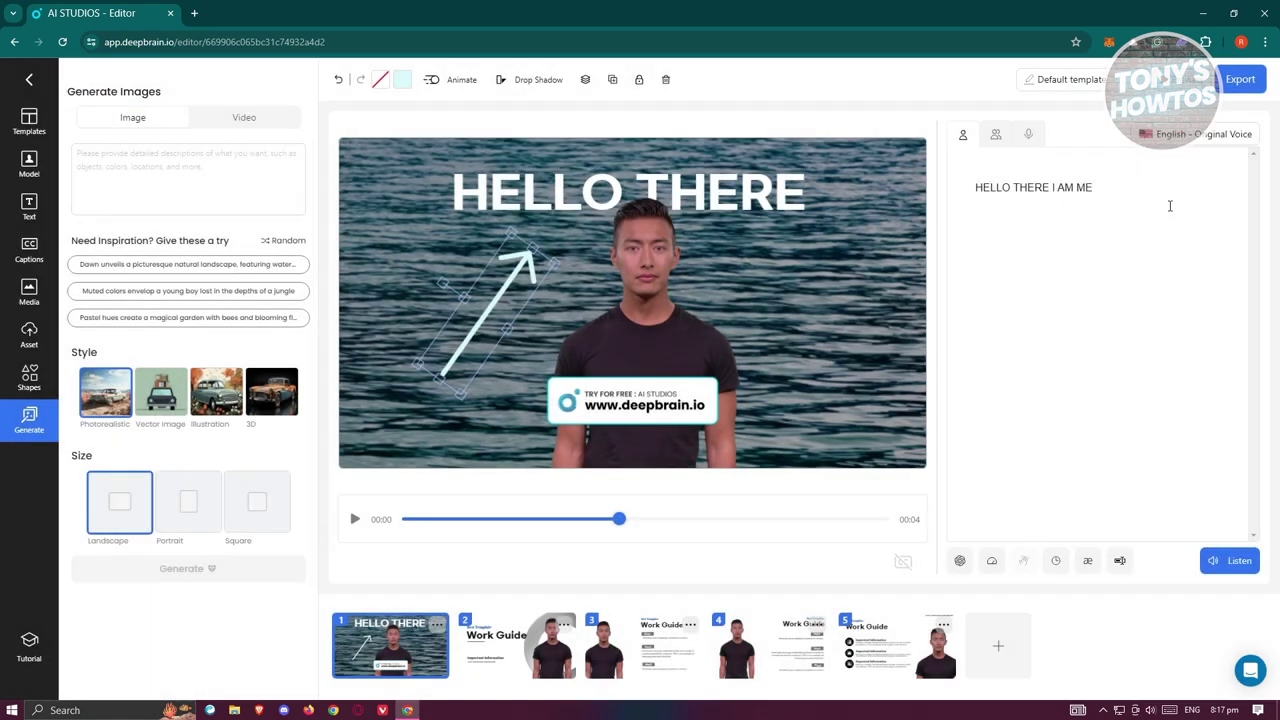
pyautogui.click(1209, 137)
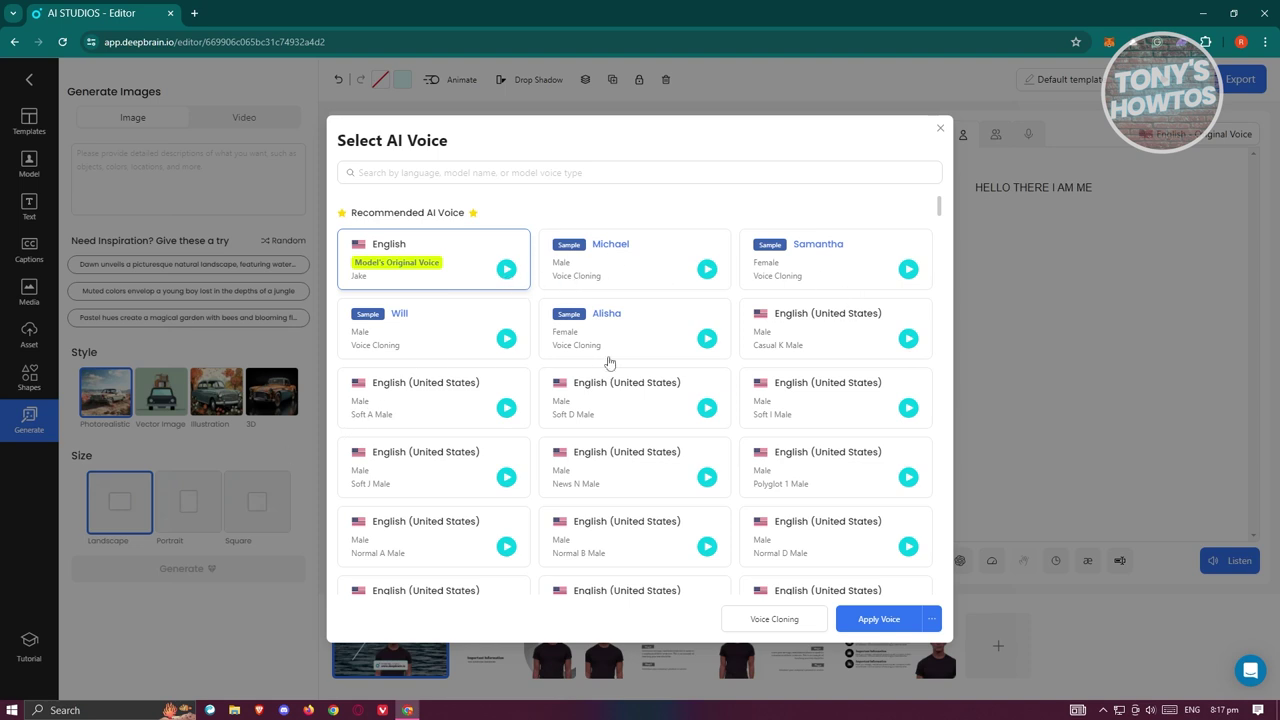
# Browse the recommended voices without changing Jake's voice, then switch the script to audio upload or recording
pyautogui.scroll(-5, 638, 452)
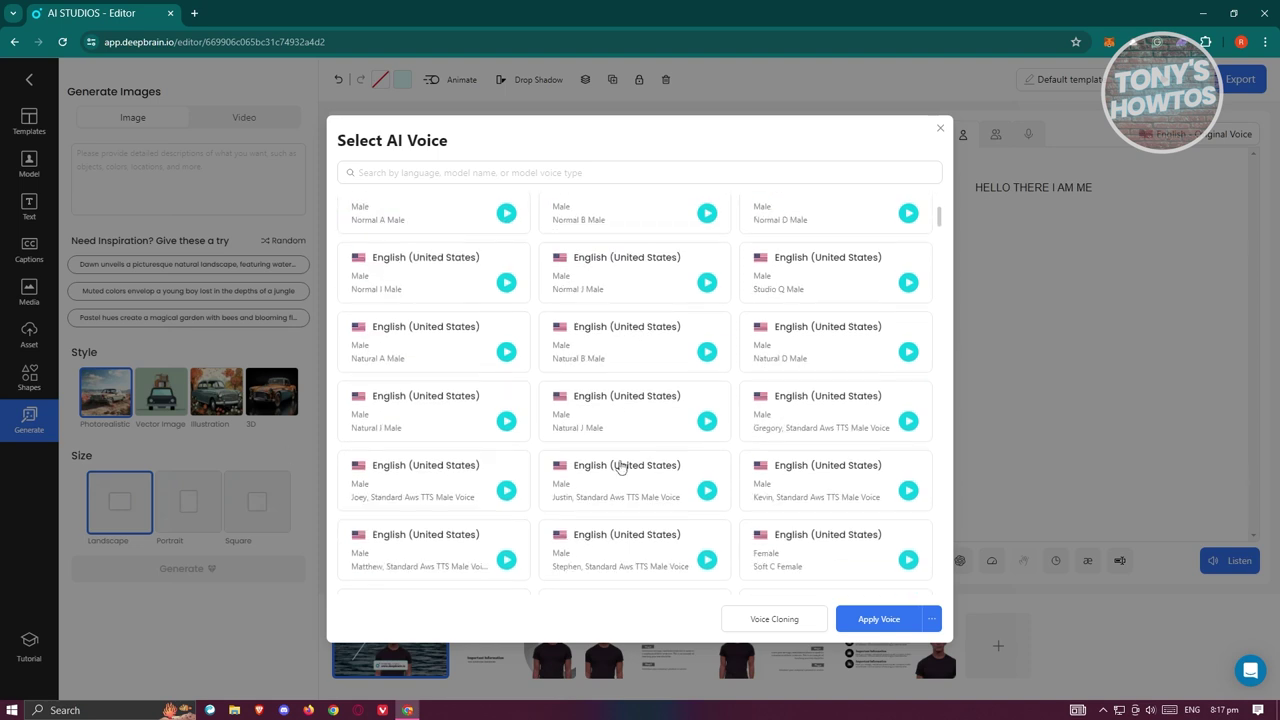
pyautogui.scroll(1, 620, 463)
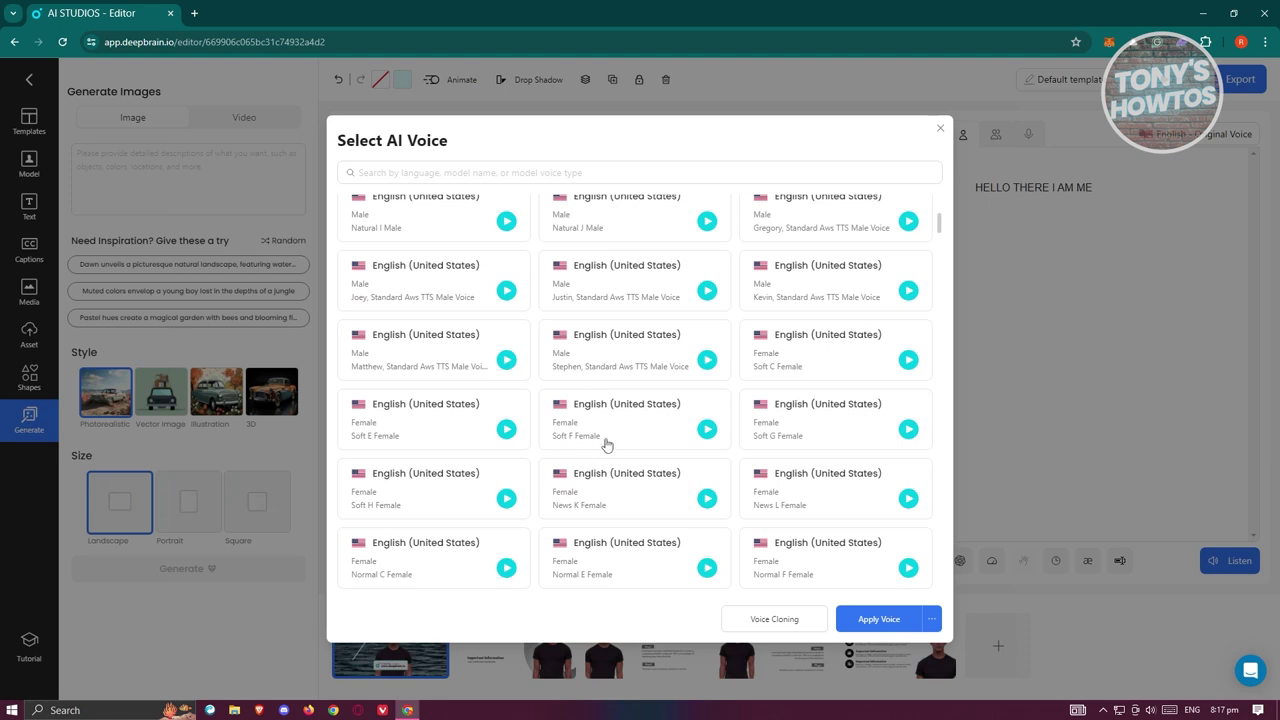
pyautogui.scroll(4, 650, 440)
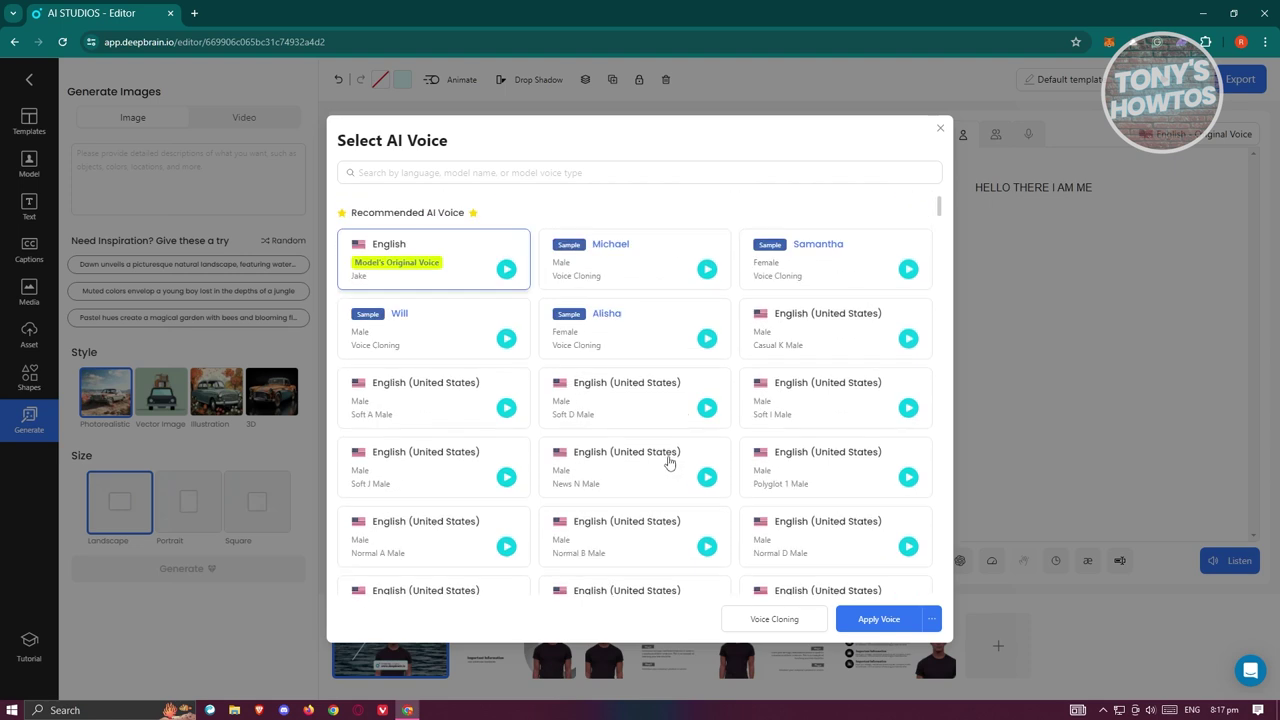
pyautogui.click(940, 129)
pyautogui.click(1030, 137)
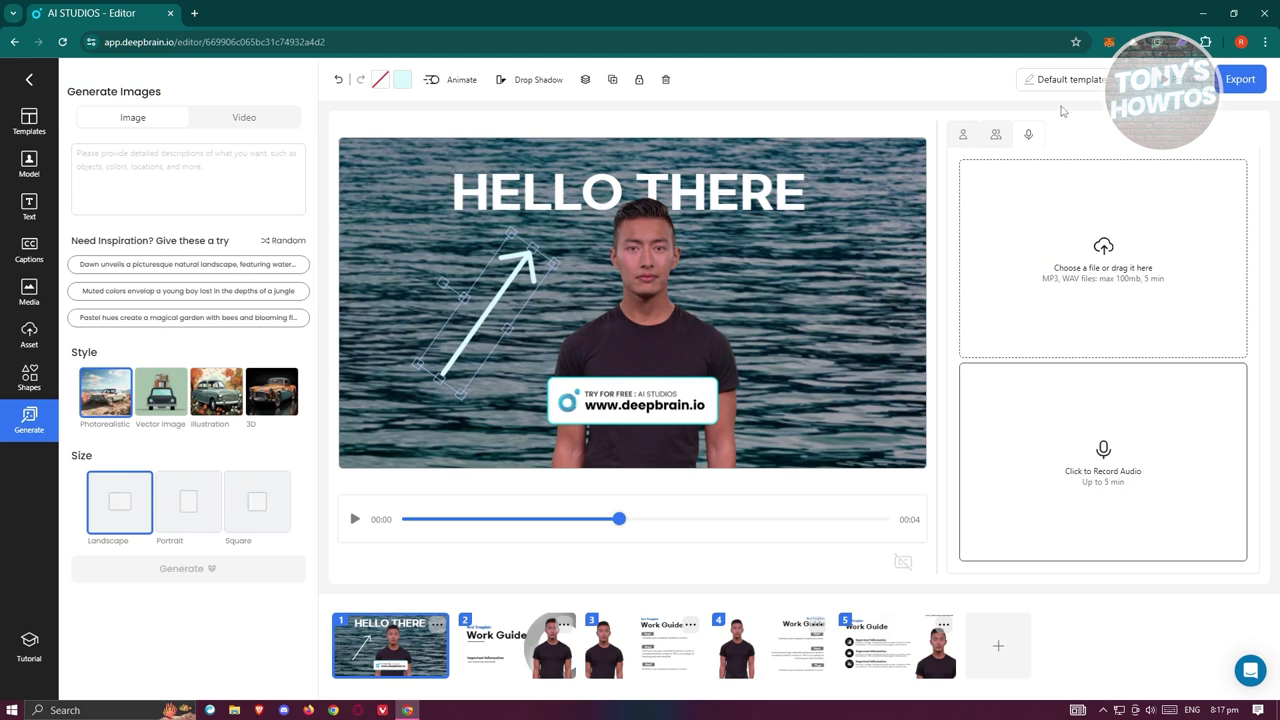
# Open Export Setting to see the project's ~23 sec estimate and Entire Video or Audio Only options
pyautogui.click(1240, 79)
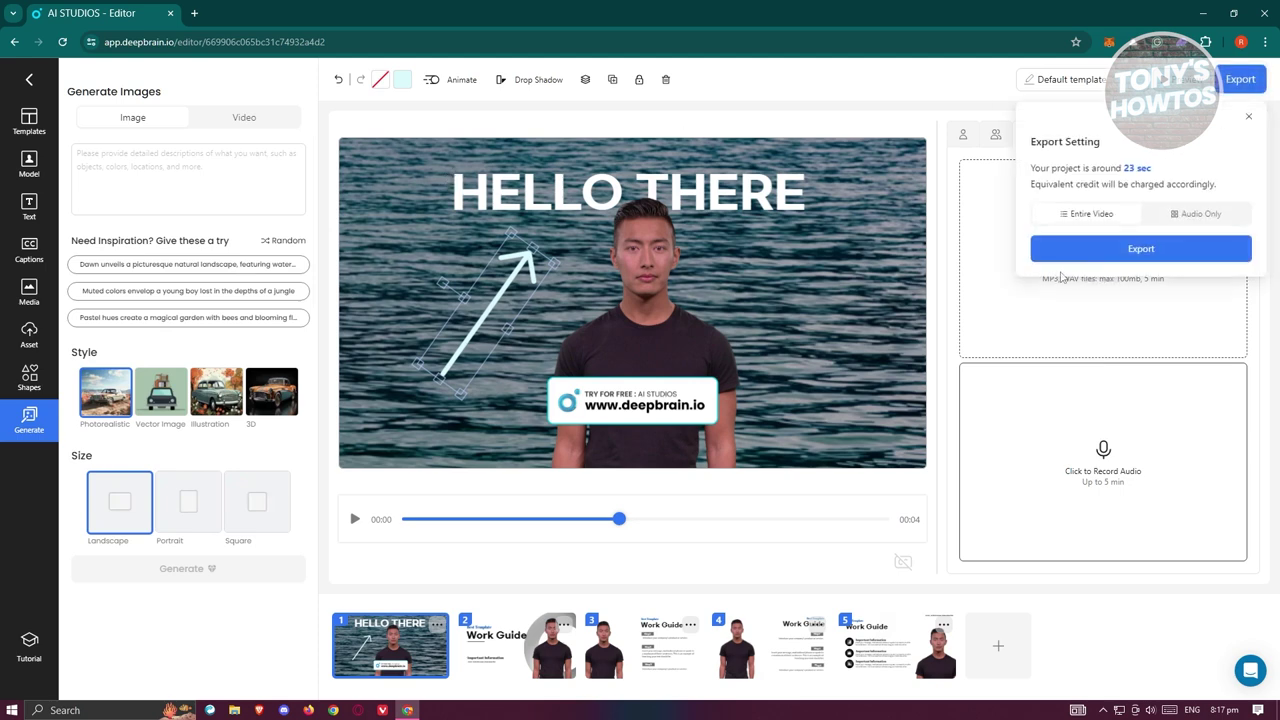